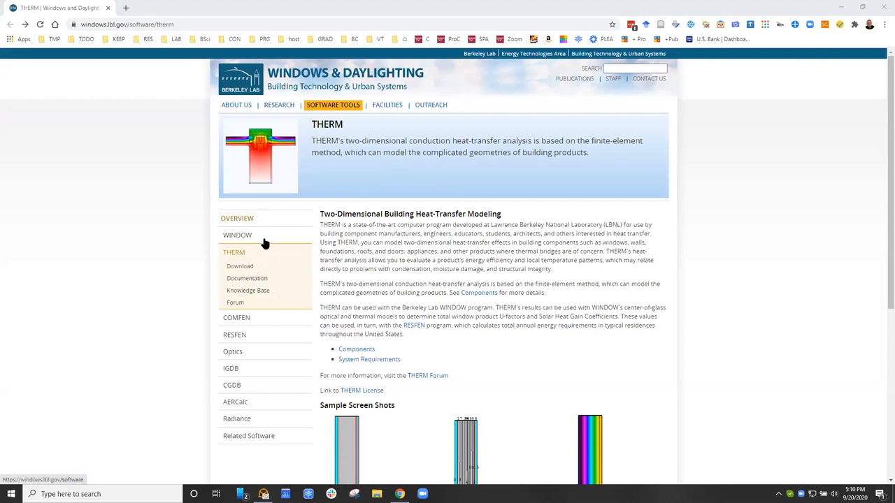
Review the THERM 7.7.10 download page, including the required Microsoft Visual C++ and Intel Fortran redistributables, and return to the THERM overview page.
{"action": "left_click", "coordinate": [253, 267]}
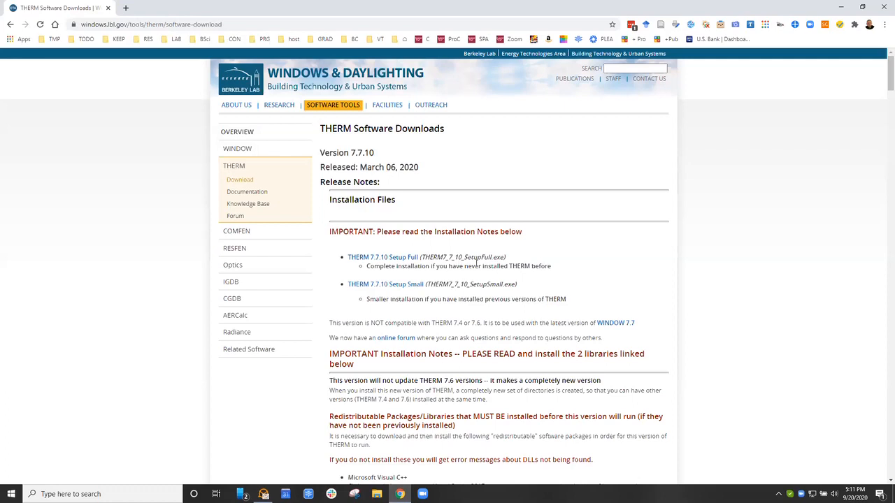
{"action": "scroll", "coordinate": [468, 293], "scroll_direction": "down", "scroll_amount": 6}
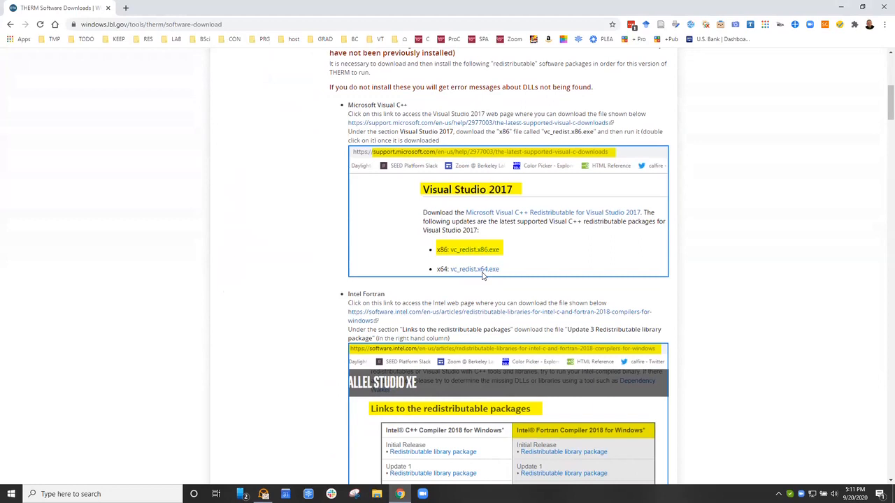
{"action": "scroll", "coordinate": [490, 282], "scroll_direction": "down", "scroll_amount": 1}
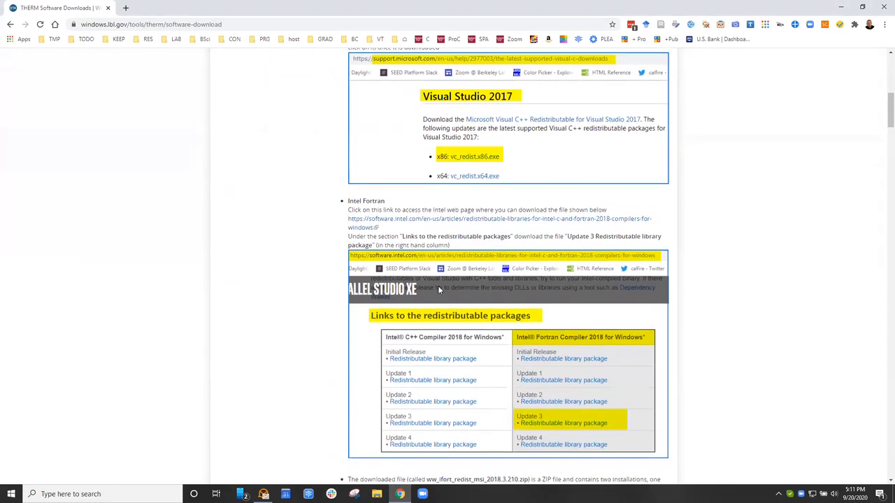
{"action": "scroll", "coordinate": [437, 285], "scroll_direction": "up", "scroll_amount": 8}
{"action": "key", "text": "alt+Left"}
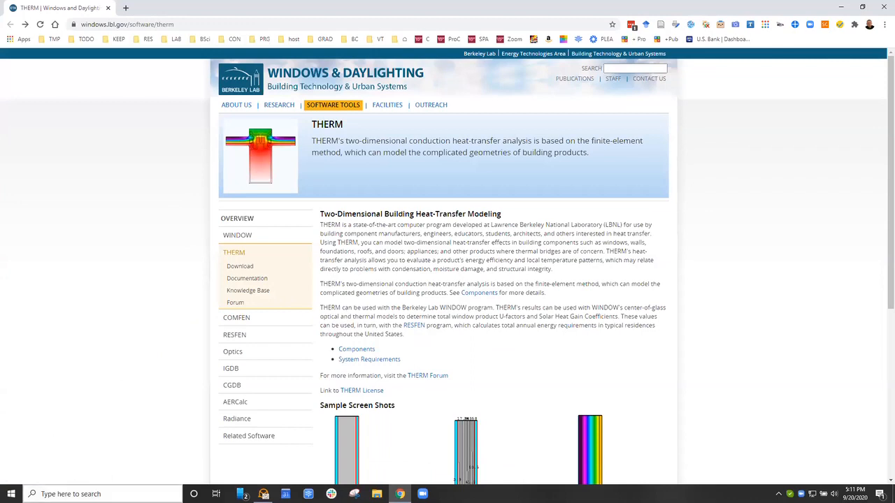
Launch THERM 7.7, dismiss its welcome screen and maximize the program window.
{"action": "left_click", "coordinate": [104, 493]}
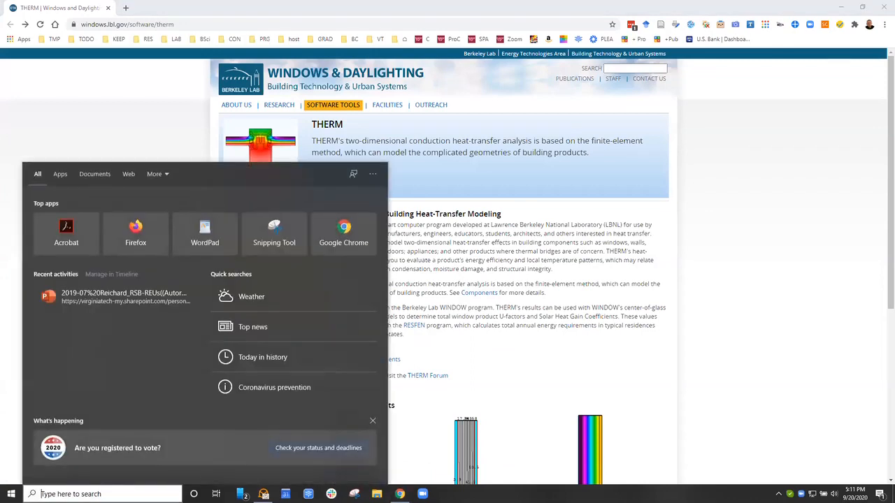
{"action": "type", "text": "ther"}
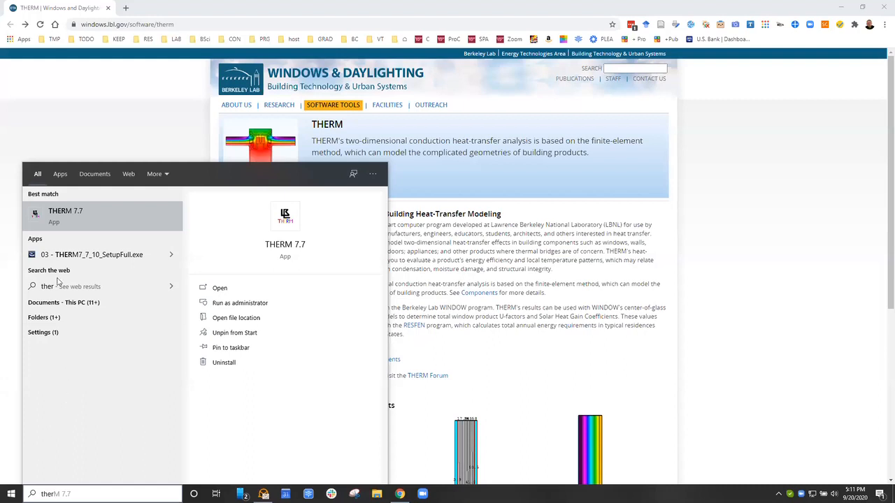
{"action": "left_click", "coordinate": [288, 216]}
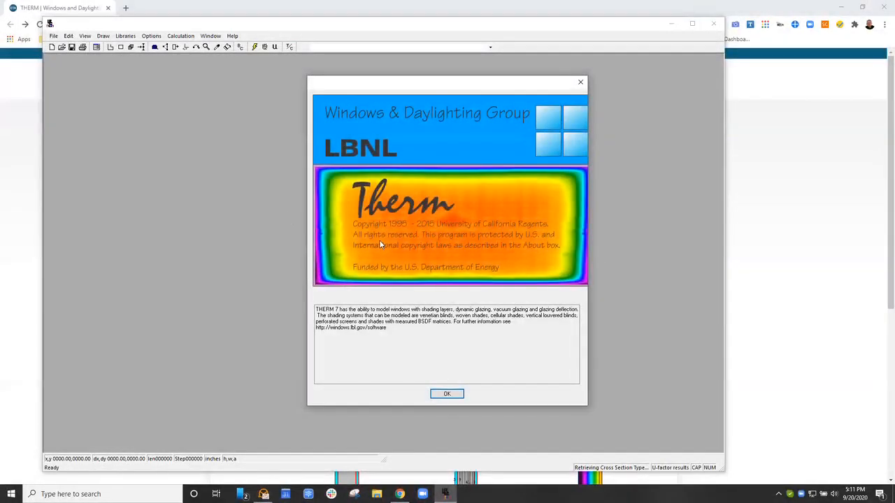
{"action": "left_click", "coordinate": [448, 395]}
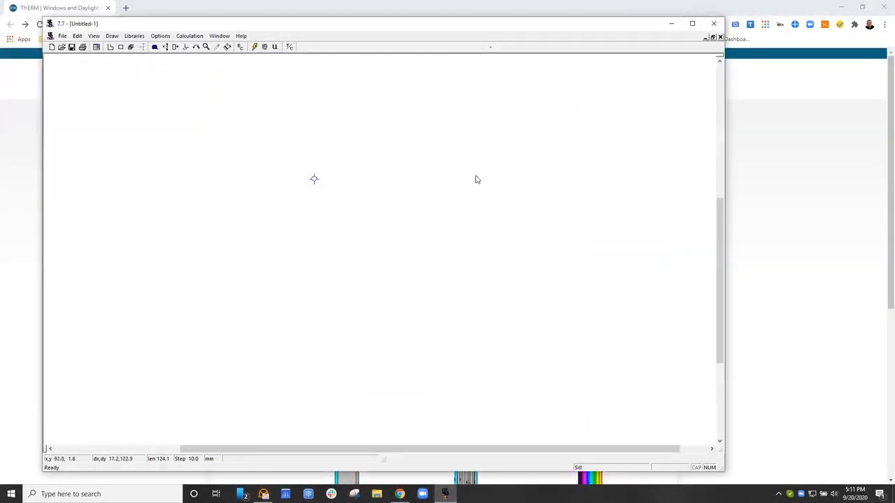
{"action": "double_click", "coordinate": [375, 26]}
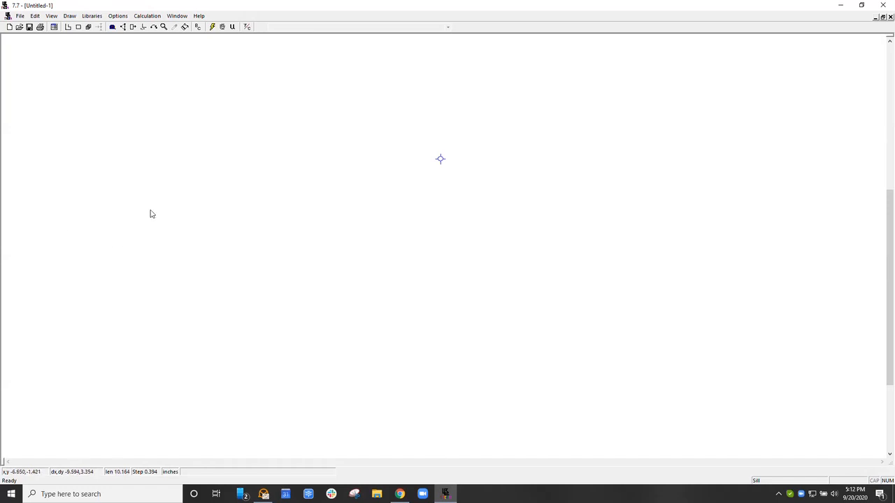
Set the conductivity units to Btu-in/hr-ft2-F in the program preferences.
{"action": "left_click", "coordinate": [118, 16]}
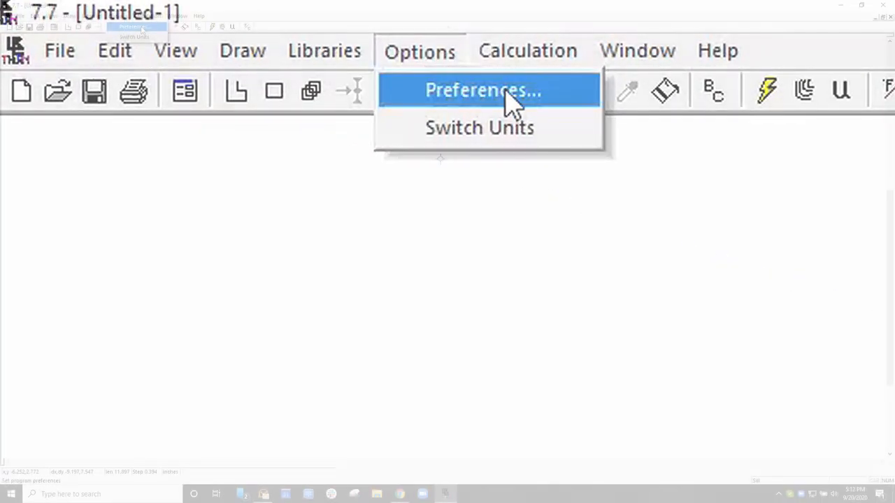
{"action": "left_click", "coordinate": [508, 96]}
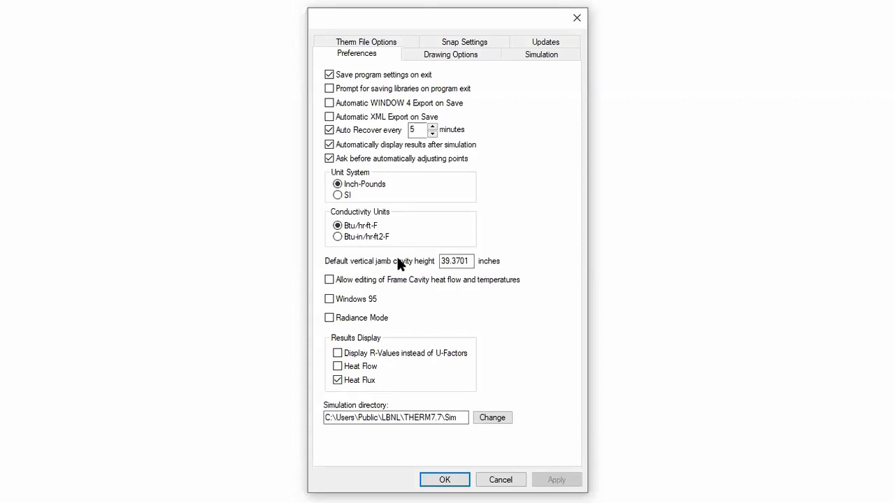
{"action": "left_click", "coordinate": [342, 237]}
Set the drawing size to 36 inches high and 36 inches wide.
{"action": "left_click", "coordinate": [451, 55]}
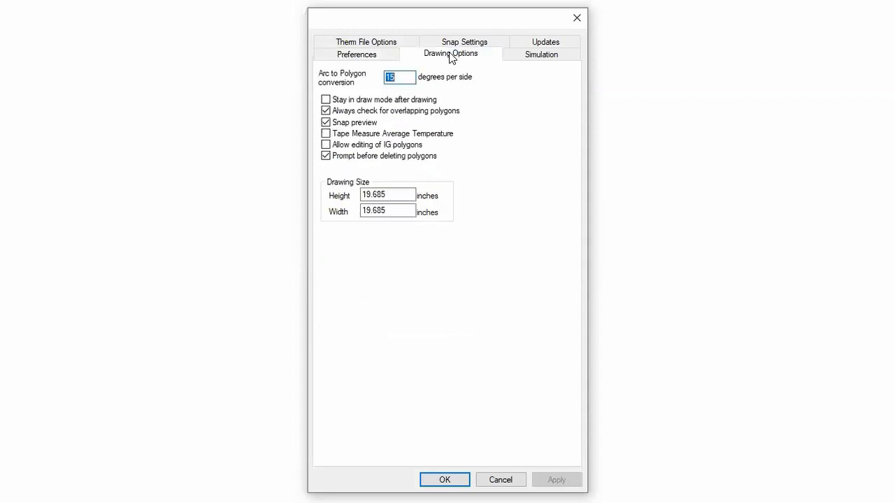
{"action": "double_click", "coordinate": [394, 195]}
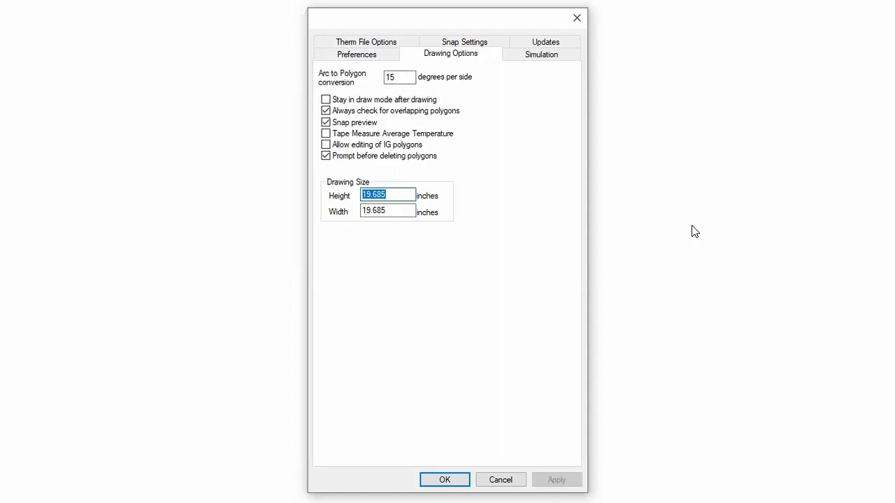
{"action": "type", "text": "36"}
{"action": "key", "text": "Tab"}
{"action": "type", "text": "36"}
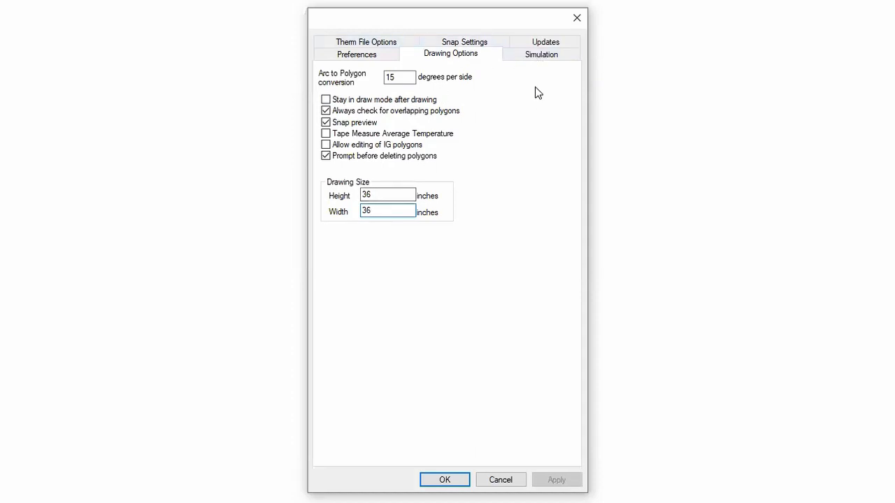
Enable Show Grid and Snap to Grid, set the grid spacing to 1 inch in width and height, and apply the preferences.
{"action": "key", "text": "ctrl+Tab"}
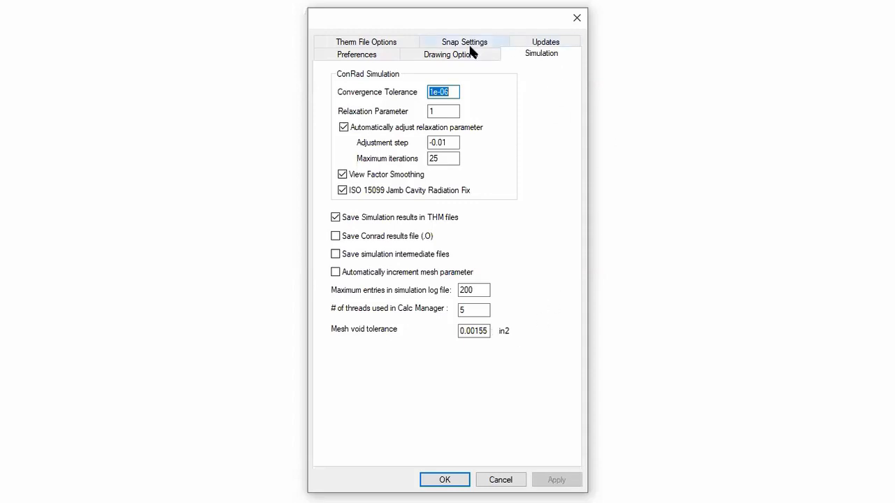
{"action": "left_click", "coordinate": [388, 44]}
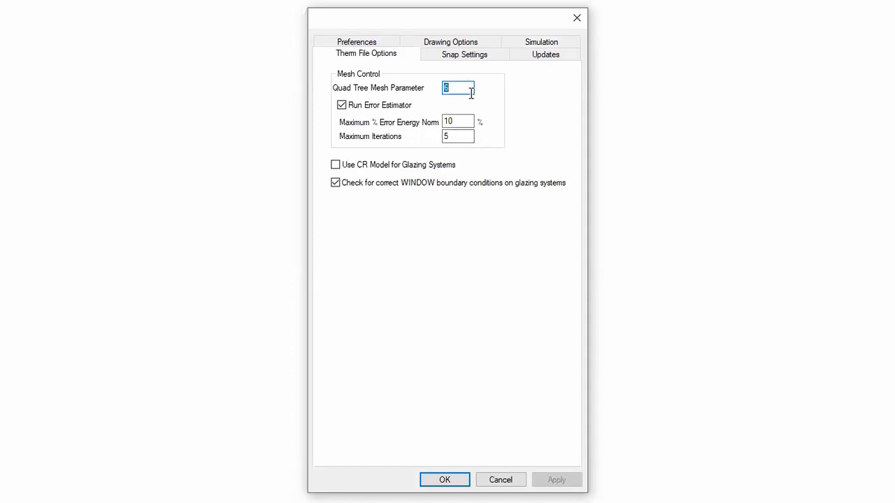
{"action": "left_click", "coordinate": [461, 58]}
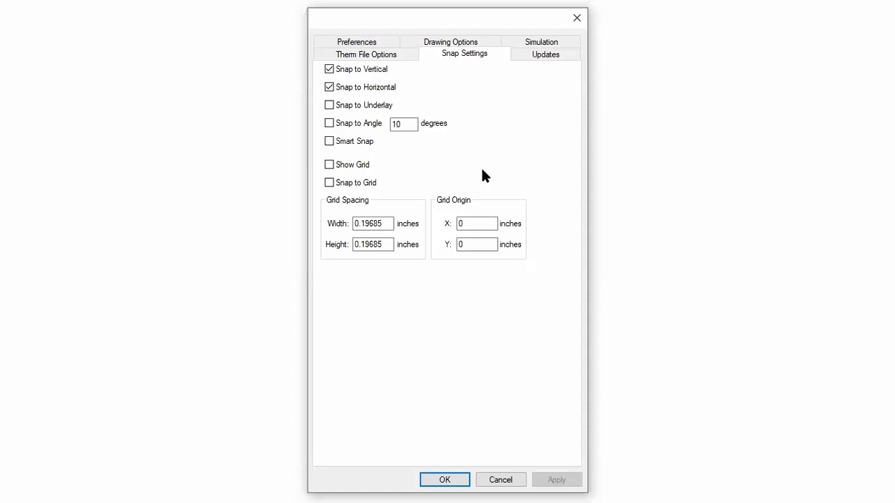
{"action": "left_click", "coordinate": [356, 169]}
{"action": "left_click", "coordinate": [356, 184]}
{"action": "left_click", "coordinate": [389, 224]}
{"action": "left_click_drag", "start_coordinate": [389, 224], "coordinate": [320, 223]}
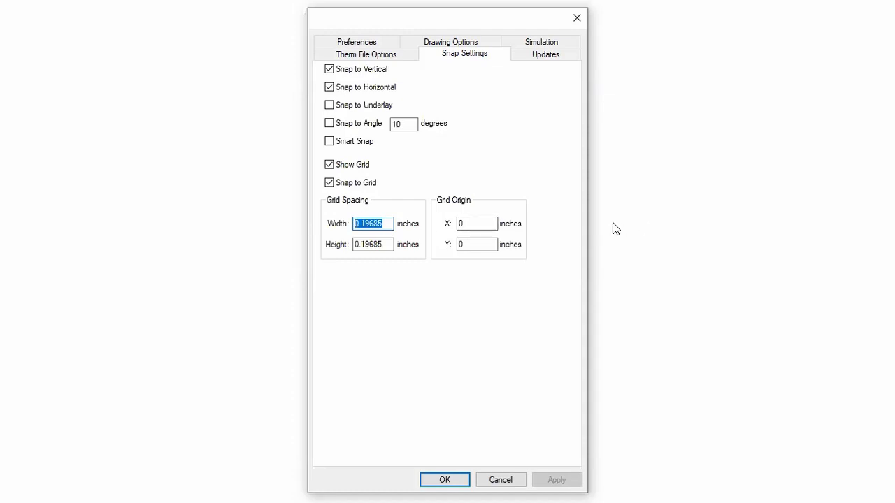
{"action": "type", "text": "1"}
{"action": "key", "text": "Tab"}
{"action": "type", "text": "1"}
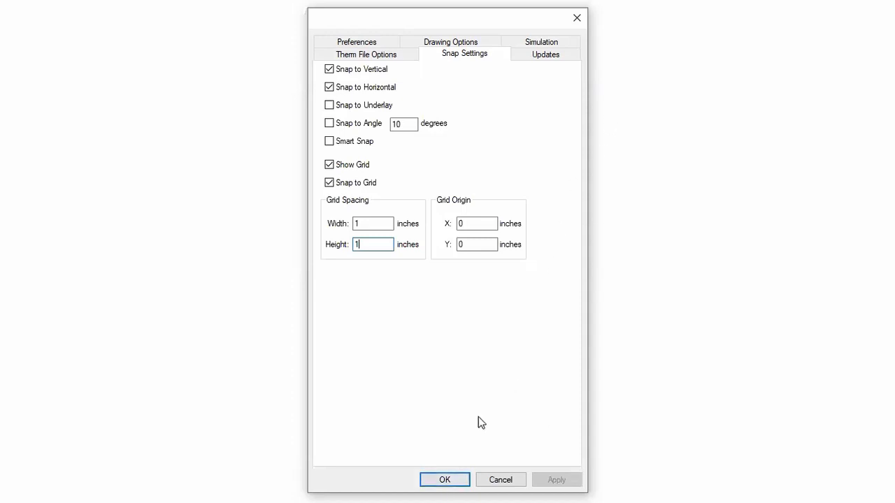
{"action": "left_click", "coordinate": [444, 480]}
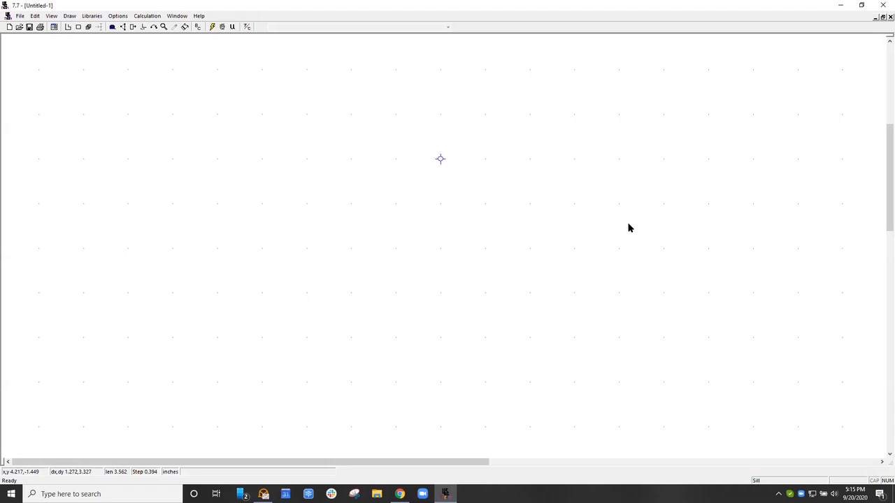
Examine the drawing grid around the origin at different zoom levels.
{"action": "scroll", "coordinate": [629, 228], "scroll_direction": "up", "scroll_amount": 1}
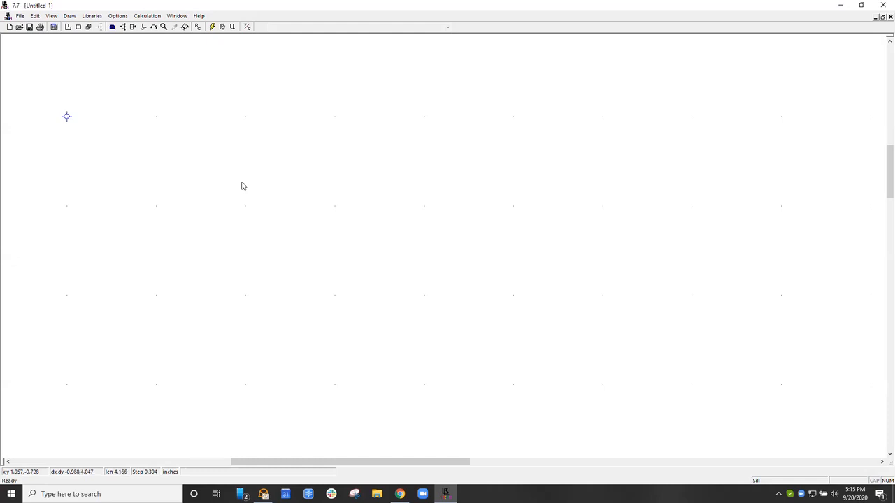
{"action": "scroll", "coordinate": [242, 184], "scroll_direction": "down", "scroll_amount": 1}
{"action": "scroll", "coordinate": [273, 250], "scroll_direction": "down", "scroll_amount": 1}
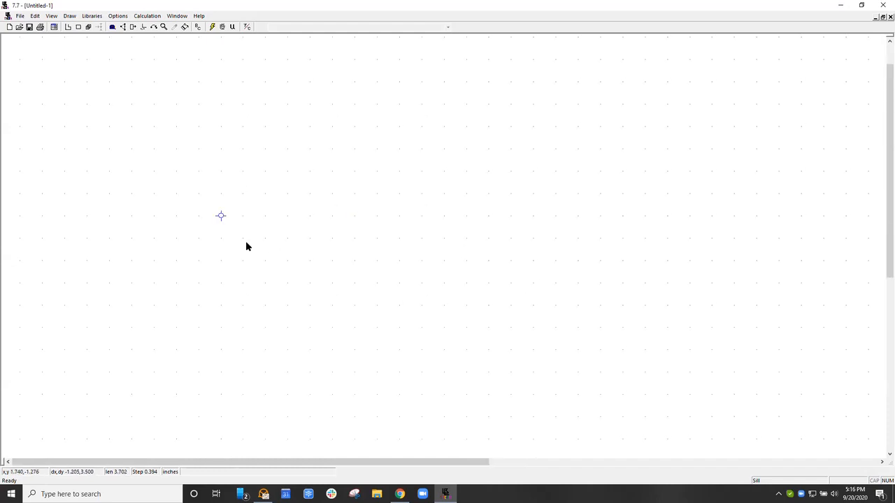
{"action": "scroll", "coordinate": [306, 258], "scroll_direction": "down", "scroll_amount": 1}
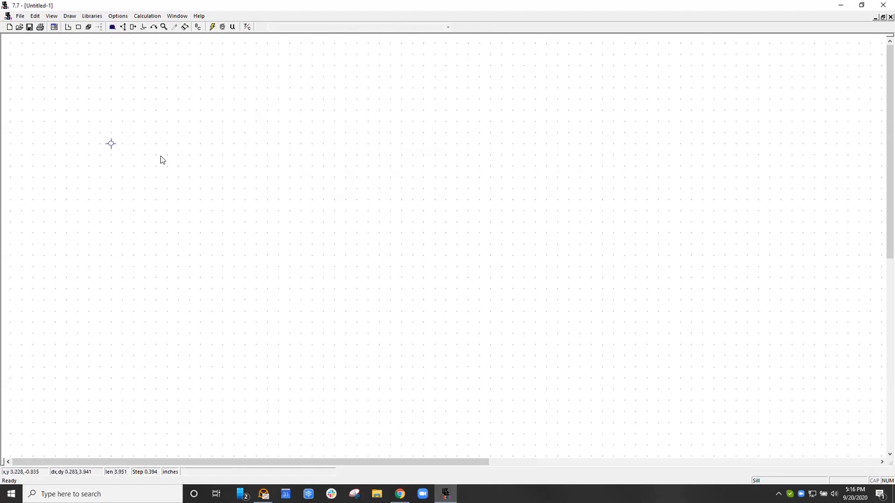
{"action": "scroll", "coordinate": [96, 132], "scroll_direction": "down", "scroll_amount": 1}
{"action": "right_click", "coordinate": [84, 112]}
{"action": "right_click", "coordinate": [223, 175]}
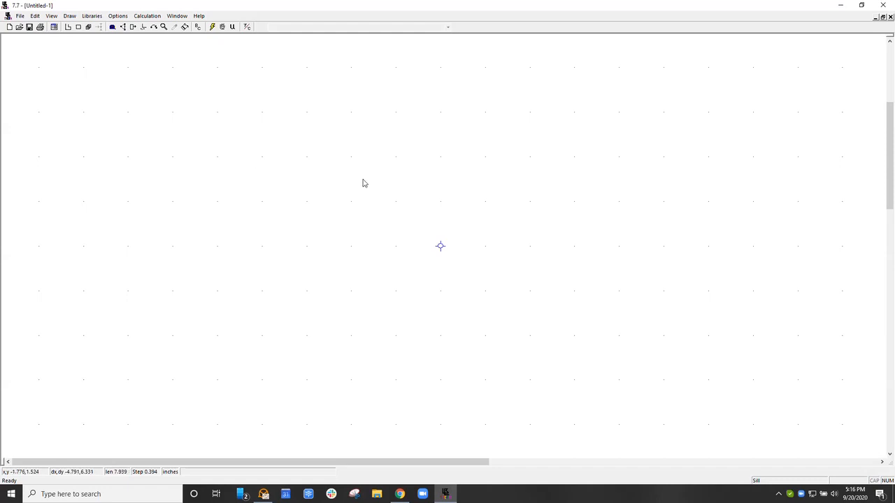
{"action": "right_click", "coordinate": [483, 246], "text": "shift"}
{"action": "right_click", "coordinate": [243, 250], "text": "shift"}
{"action": "right_click", "coordinate": [119, 145], "text": "shift"}
{"action": "right_click", "coordinate": [74, 98]}
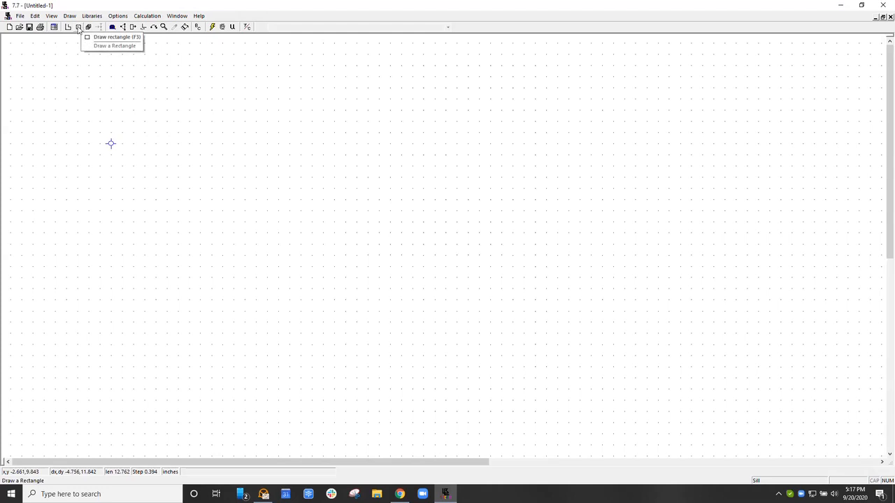
Draw a rectangle about 24 inches wide and 8 inches high, extending right and down from the origin.
{"action": "left_click", "coordinate": [79, 27]}
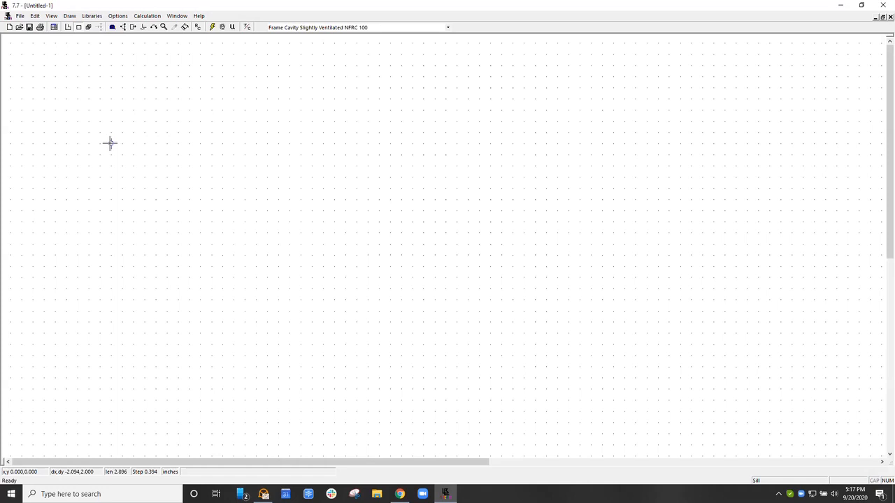
{"action": "left_click", "coordinate": [111, 143]}
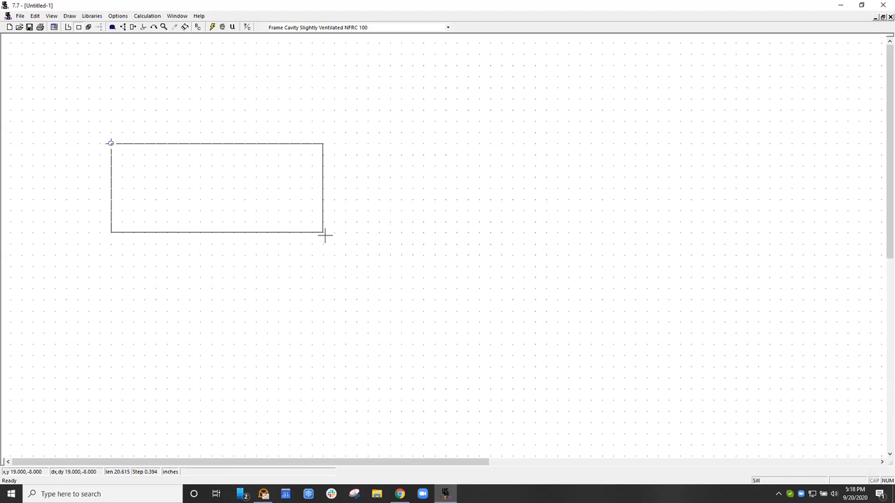
{"action": "left_click", "coordinate": [380, 233]}
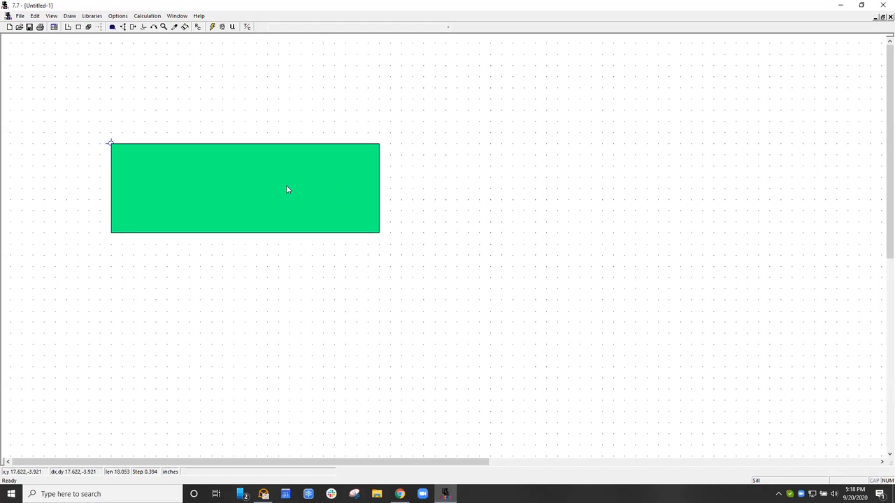
Select the rectangle and look through the list of materials available for it.
{"action": "left_click", "coordinate": [246, 182]}
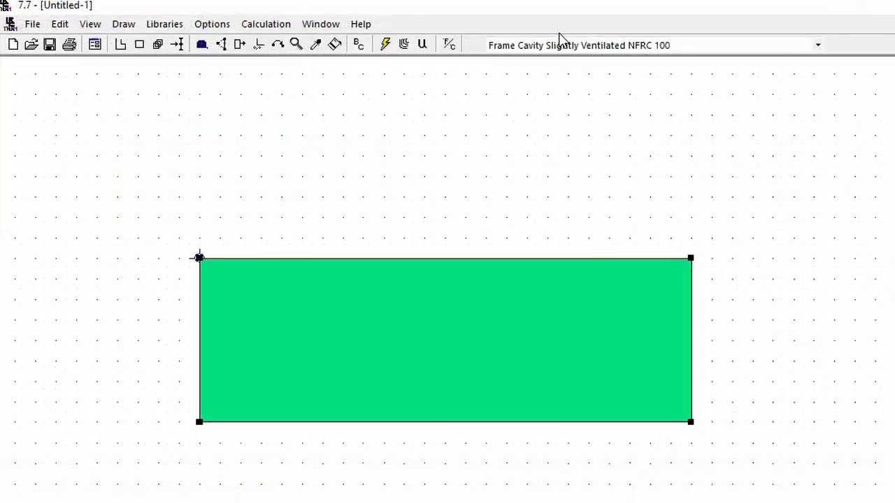
{"action": "left_click", "coordinate": [567, 44]}
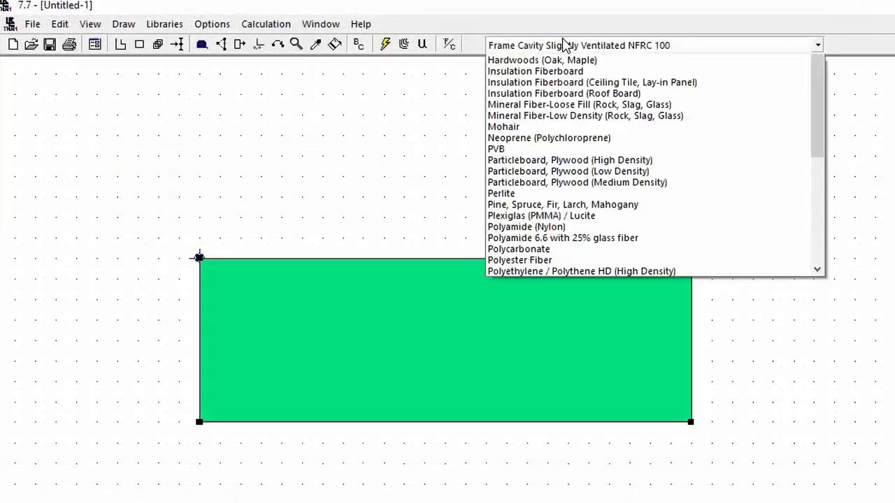
{"action": "scroll", "coordinate": [731, 252], "scroll_direction": "up", "scroll_amount": 10}
{"action": "scroll", "coordinate": [762, 238], "scroll_direction": "up", "scroll_amount": 2}
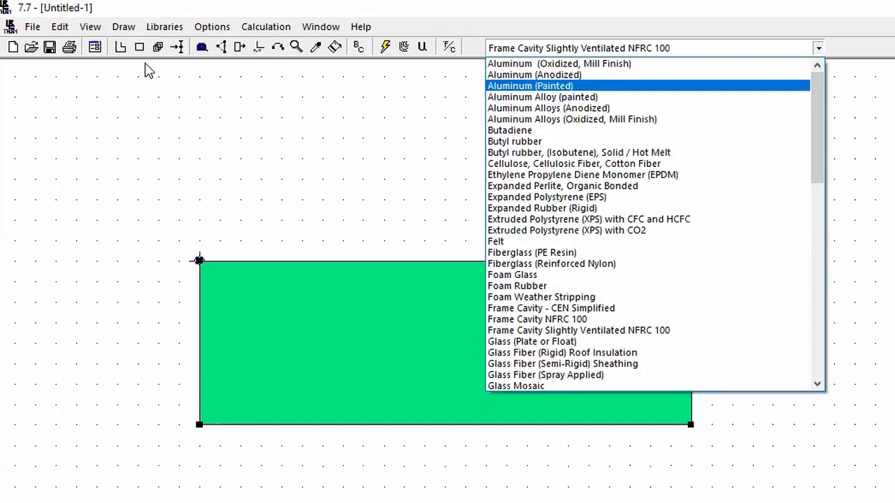
{"action": "left_click", "coordinate": [167, 30]}
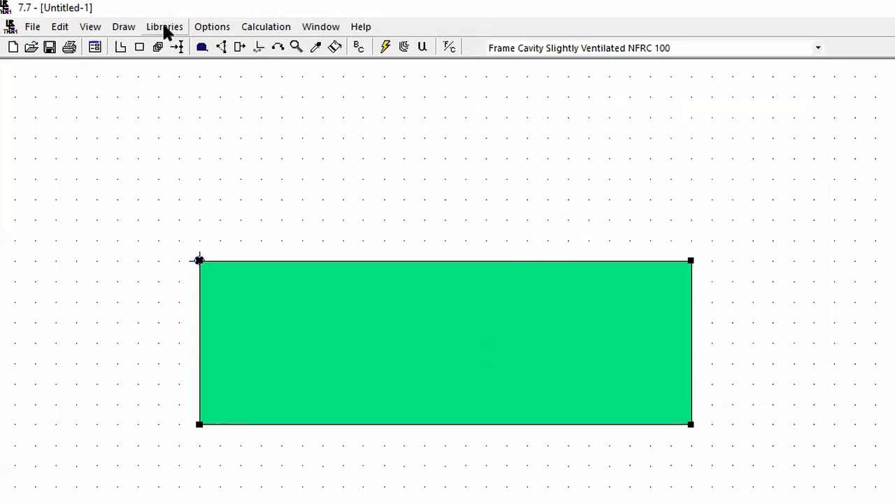
Open the material library and look through the materials defined in material.lib.
{"action": "left_click", "coordinate": [166, 27]}
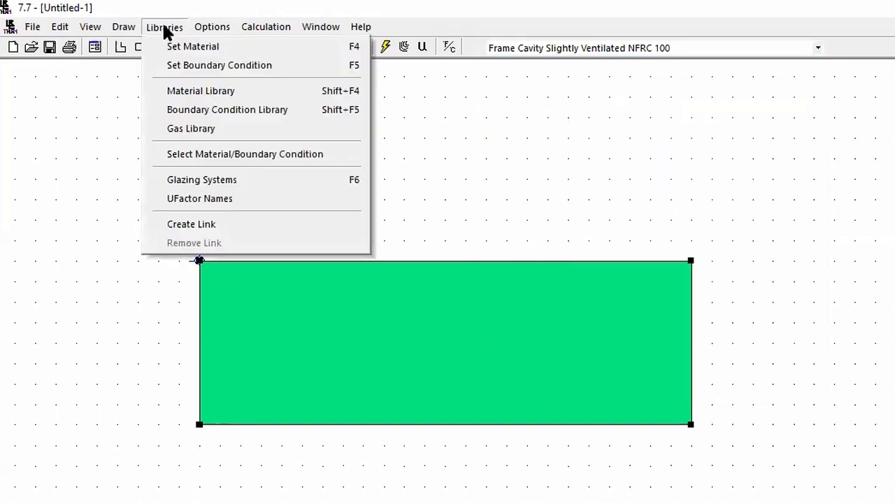
{"action": "left_click", "coordinate": [200, 92]}
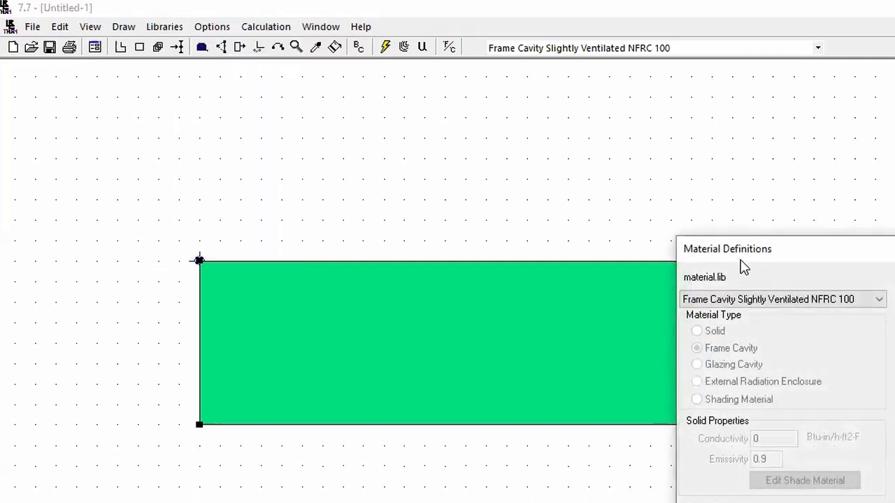
{"action": "left_click_drag", "start_coordinate": [767, 256], "coordinate": [393, 185]}
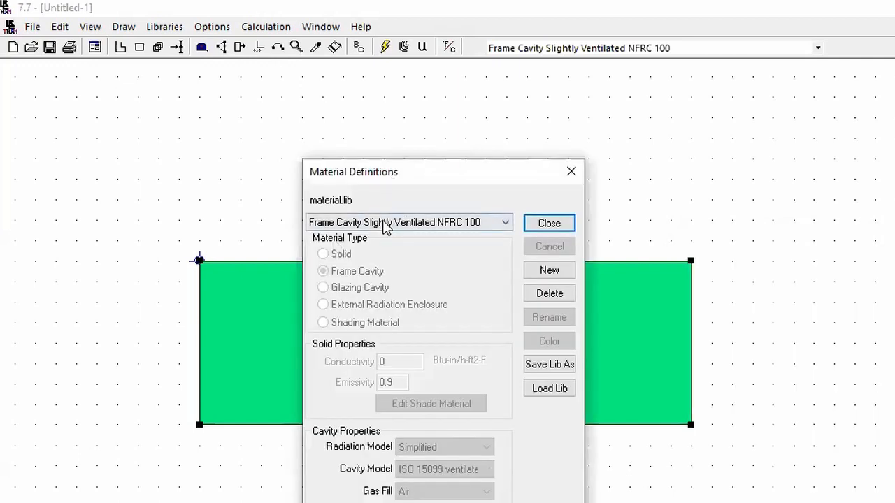
{"action": "left_click", "coordinate": [383, 222]}
{"action": "scroll", "coordinate": [392, 290], "scroll_direction": "down", "scroll_amount": 10}
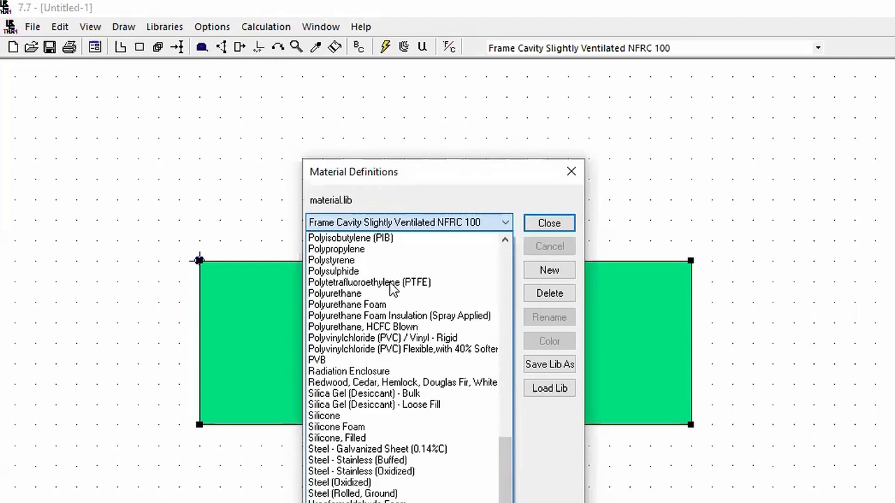
{"action": "scroll", "coordinate": [395, 288], "scroll_direction": "up", "scroll_amount": 16}
{"action": "scroll", "coordinate": [409, 278], "scroll_direction": "up", "scroll_amount": 2}
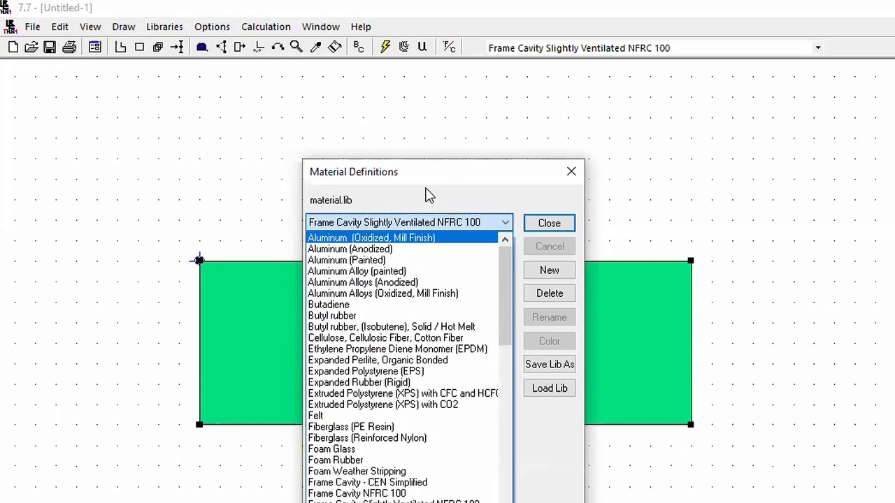
Load the Material-Arch.lib material library and change the selected rectangle to Particleboard (Medium Density).
{"action": "left_click", "coordinate": [559, 390]}
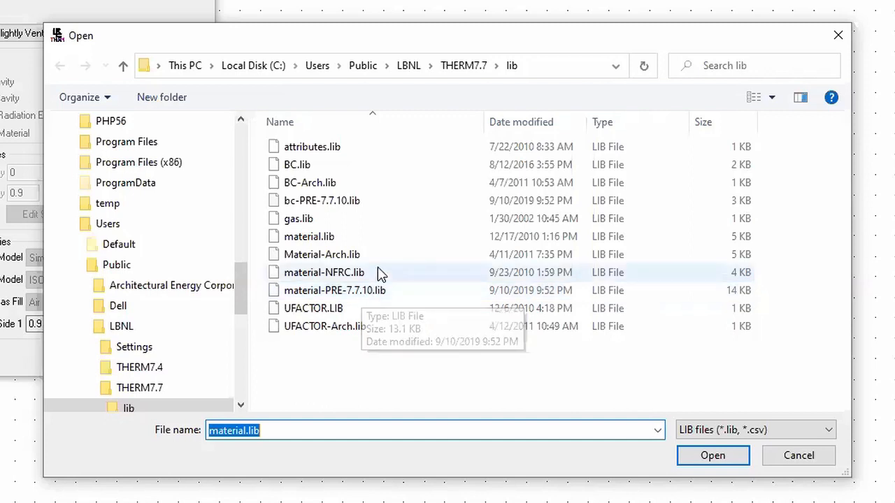
{"action": "left_click", "coordinate": [337, 258]}
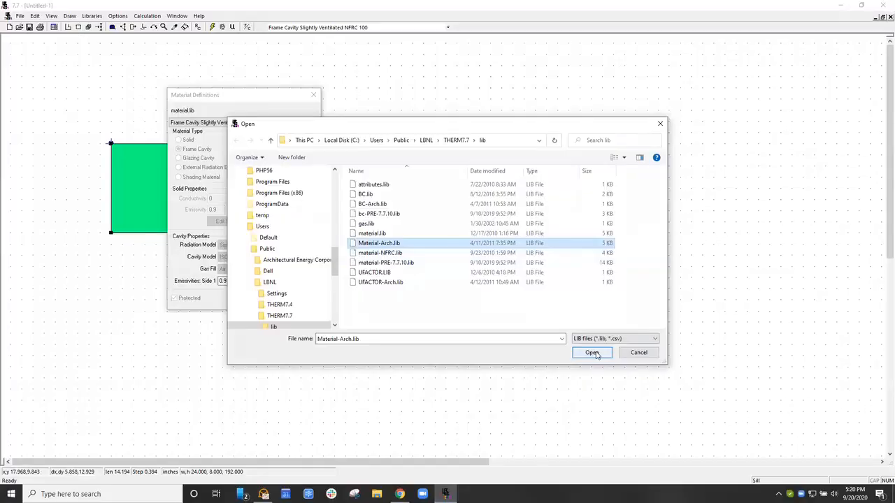
{"action": "left_click", "coordinate": [592, 352]}
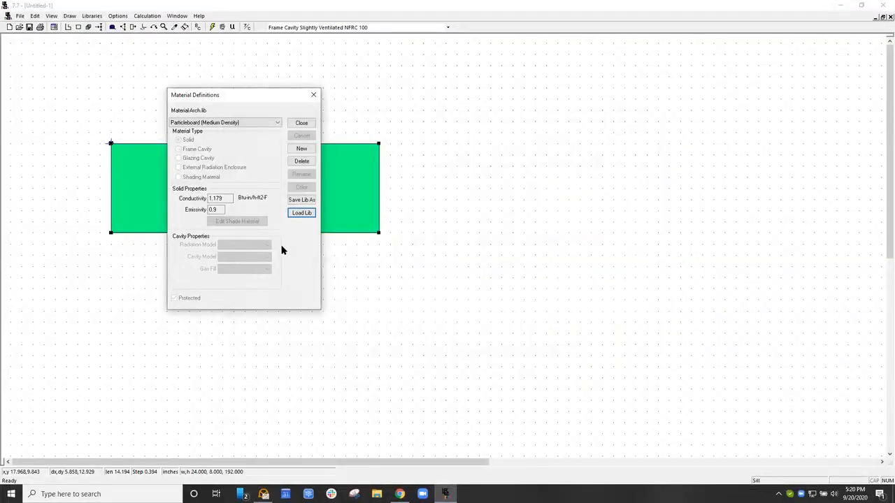
{"action": "left_click", "coordinate": [302, 124]}
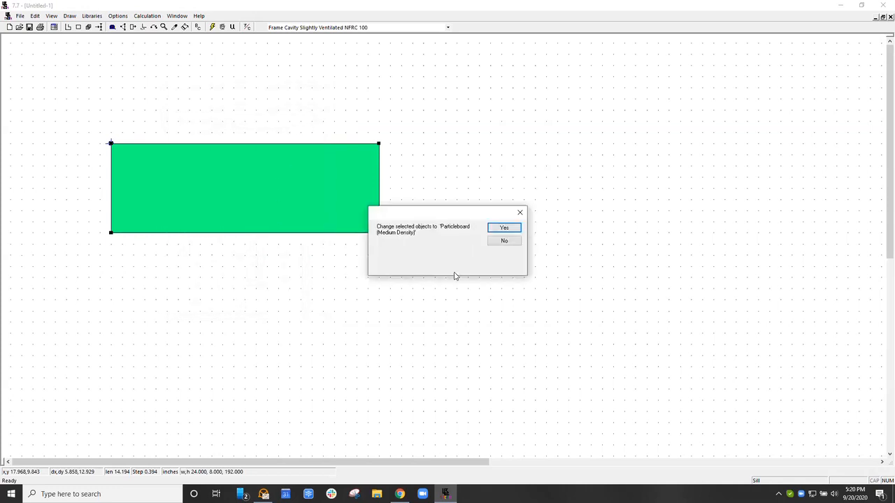
{"action": "left_click", "coordinate": [505, 229]}
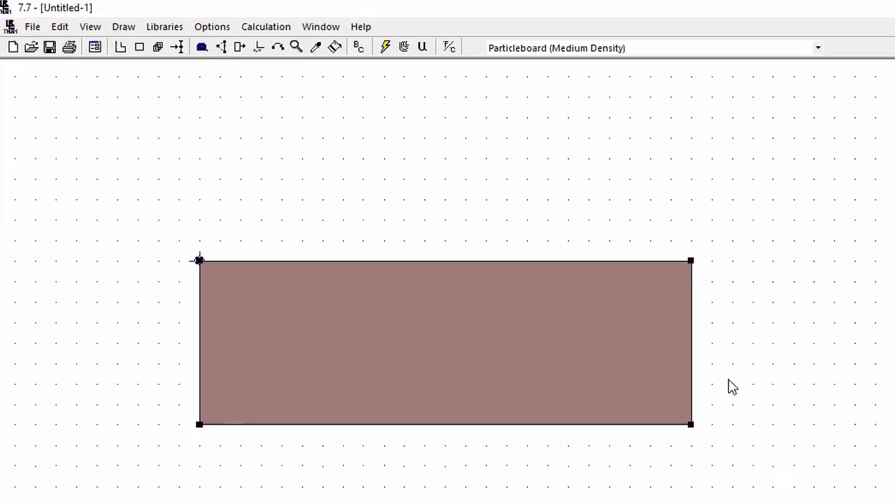
Assign the material Concrete, Medium Weight to the selected rectangle.
{"action": "left_click", "coordinate": [559, 47]}
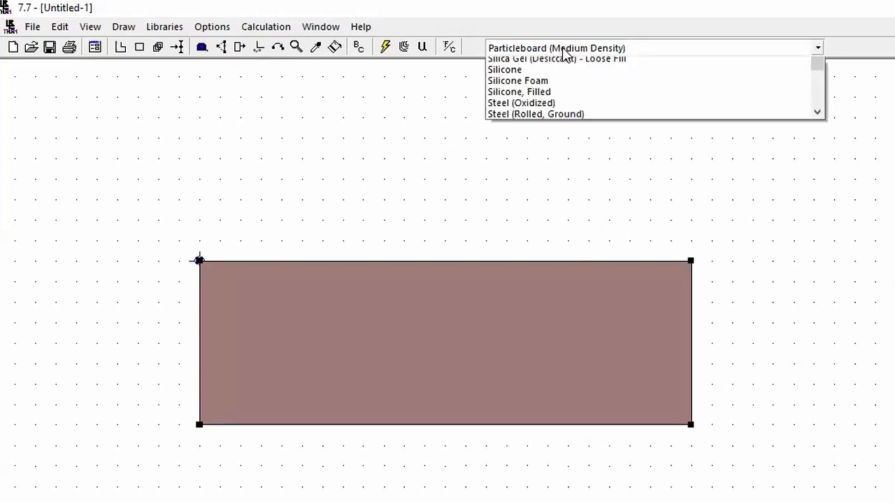
{"action": "scroll", "coordinate": [608, 126], "scroll_direction": "up", "scroll_amount": 6}
{"action": "scroll", "coordinate": [608, 126], "scroll_direction": "up", "scroll_amount": 8}
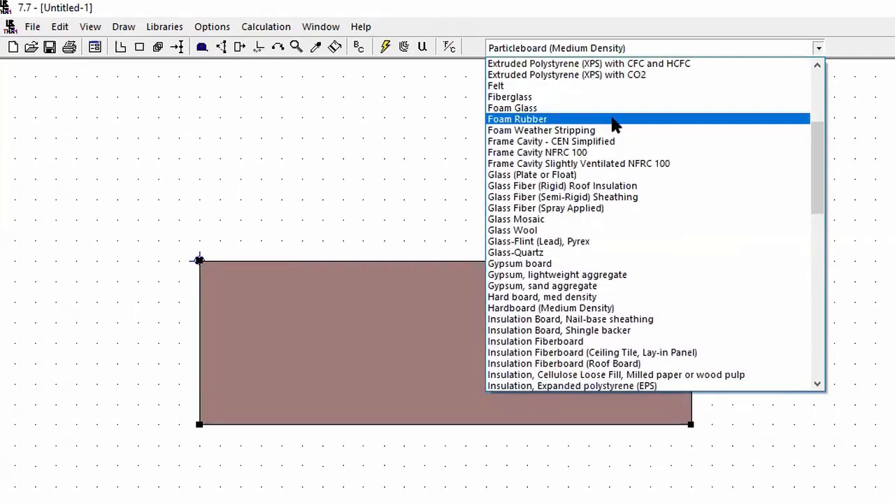
{"action": "scroll", "coordinate": [607, 125], "scroll_direction": "up", "scroll_amount": 5}
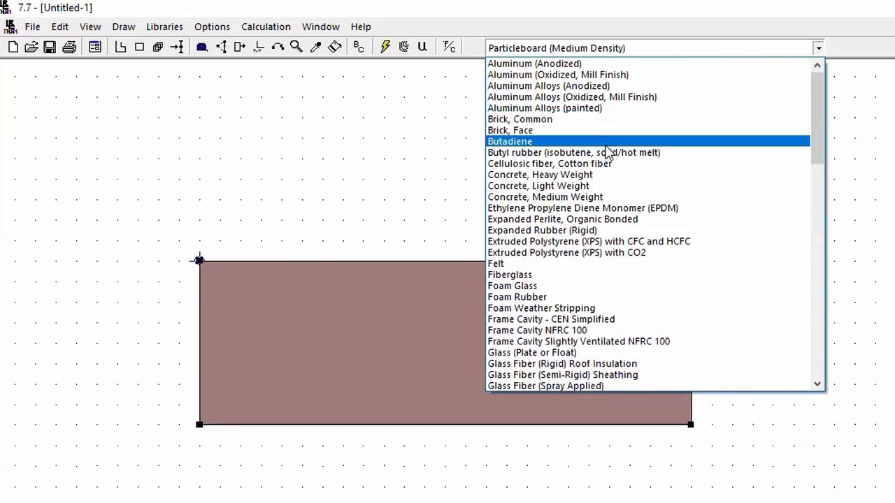
{"action": "left_click", "coordinate": [590, 198]}
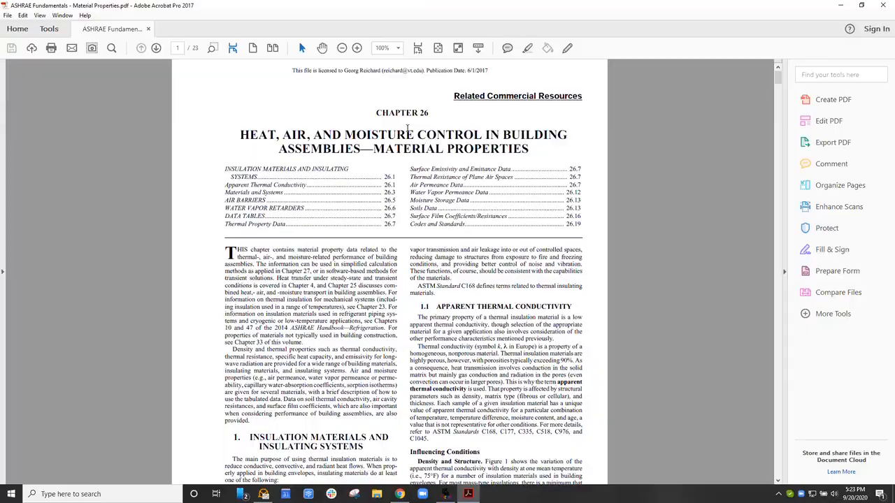
Switch to the ASHRAE Fundamentals material properties PDF in Adobe Acrobat and look through Table 1 for the concrete design values.
{"action": "scroll", "coordinate": [463, 217], "scroll_direction": "down", "scroll_amount": 15}
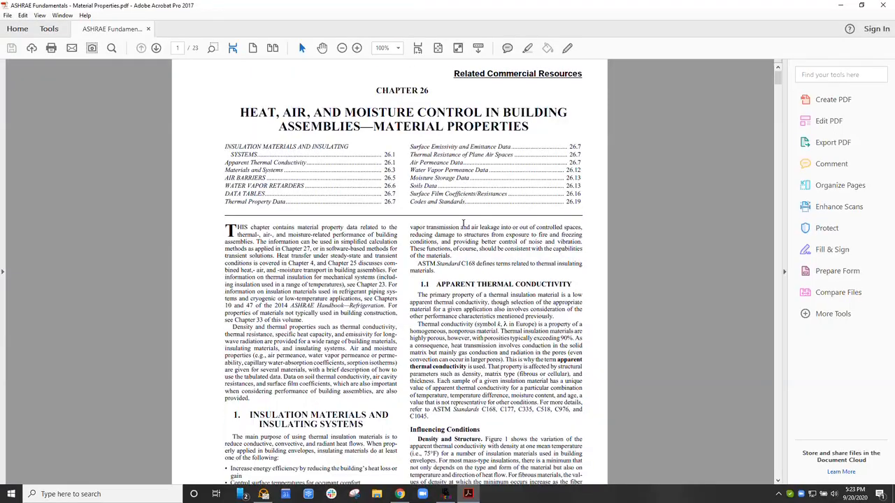
{"action": "scroll", "coordinate": [462, 223], "scroll_direction": "down", "scroll_amount": 20}
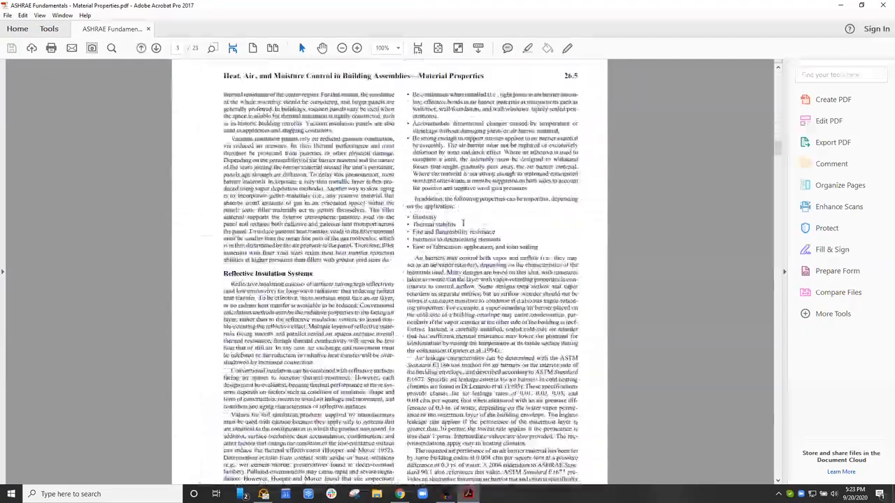
{"action": "scroll", "coordinate": [463, 225], "scroll_direction": "down", "scroll_amount": 3}
{"action": "scroll", "coordinate": [463, 224], "scroll_direction": "up", "scroll_amount": 6}
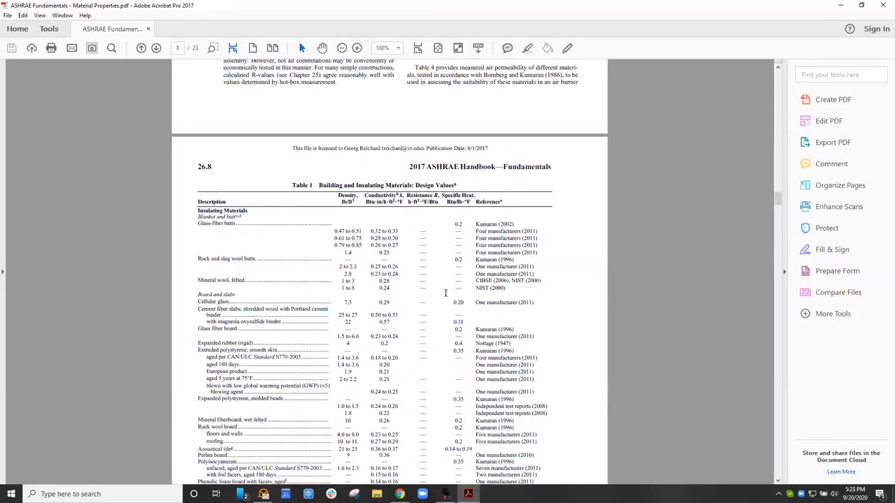
{"action": "scroll", "coordinate": [354, 282], "scroll_direction": "down", "scroll_amount": 15}
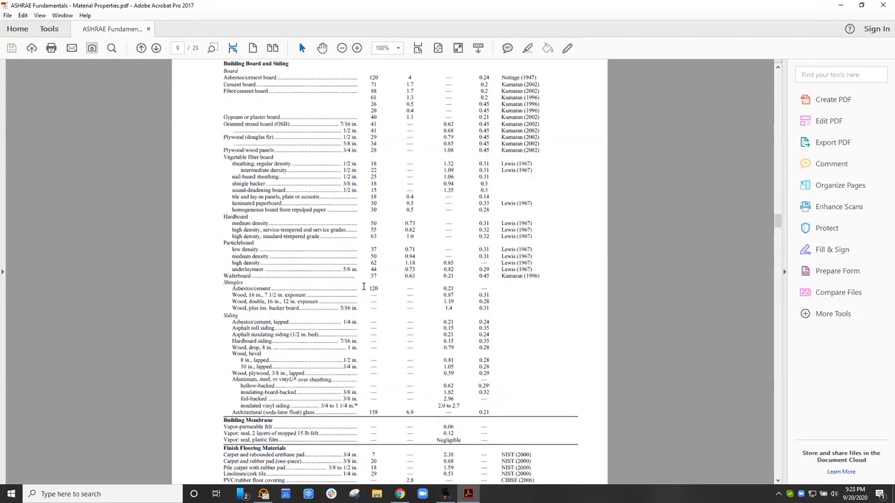
{"action": "scroll", "coordinate": [363, 287], "scroll_direction": "down", "scroll_amount": 1}
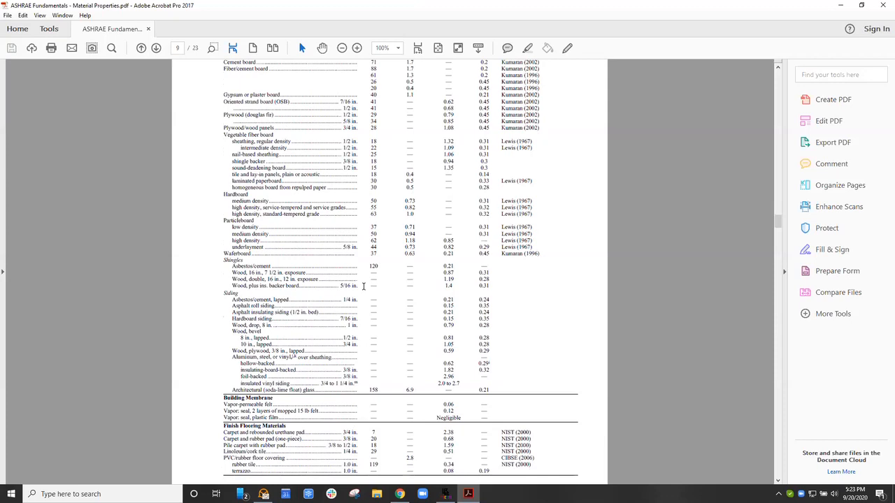
{"action": "scroll", "coordinate": [363, 286], "scroll_direction": "down", "scroll_amount": 17}
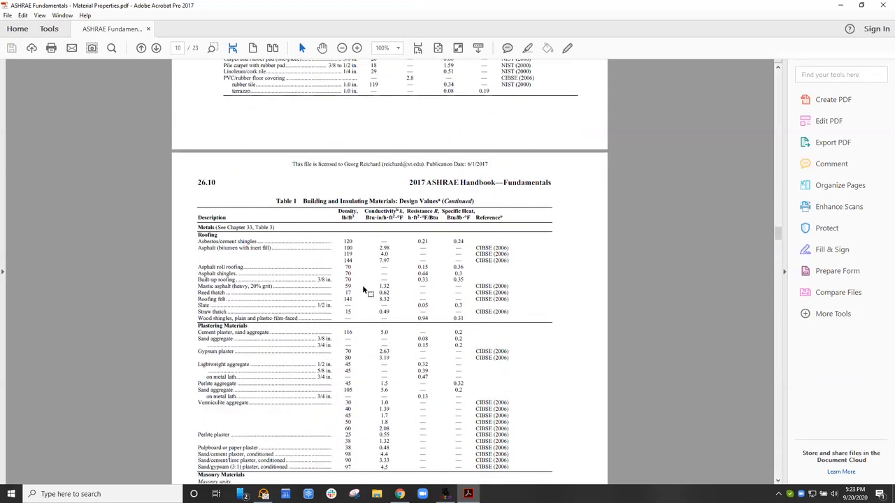
{"action": "scroll", "coordinate": [363, 287], "scroll_direction": "down", "scroll_amount": 10}
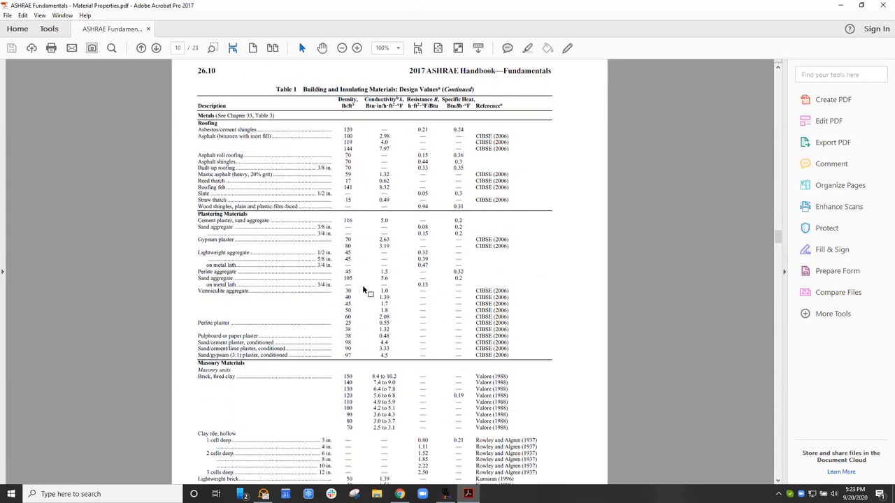
{"action": "scroll", "coordinate": [362, 284], "scroll_direction": "down", "scroll_amount": 5}
{"action": "scroll", "coordinate": [418, 259], "scroll_direction": "down", "scroll_amount": 8}
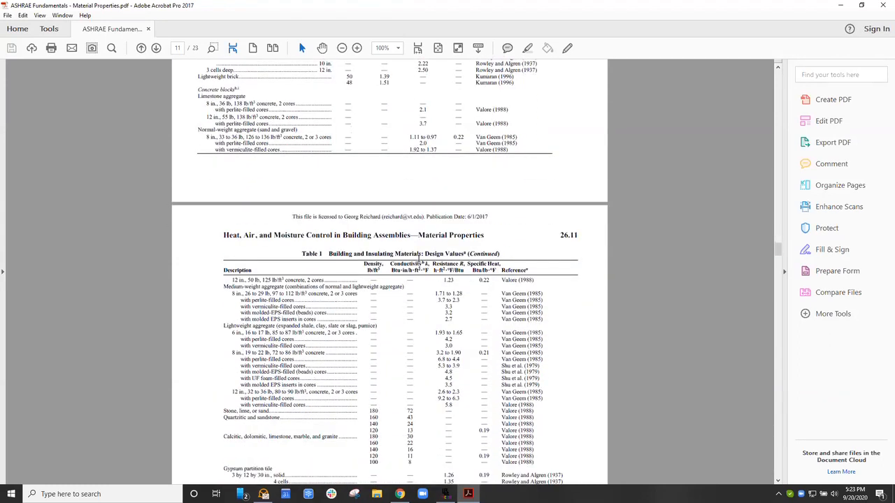
{"action": "scroll", "coordinate": [375, 246], "scroll_direction": "down", "scroll_amount": 4}
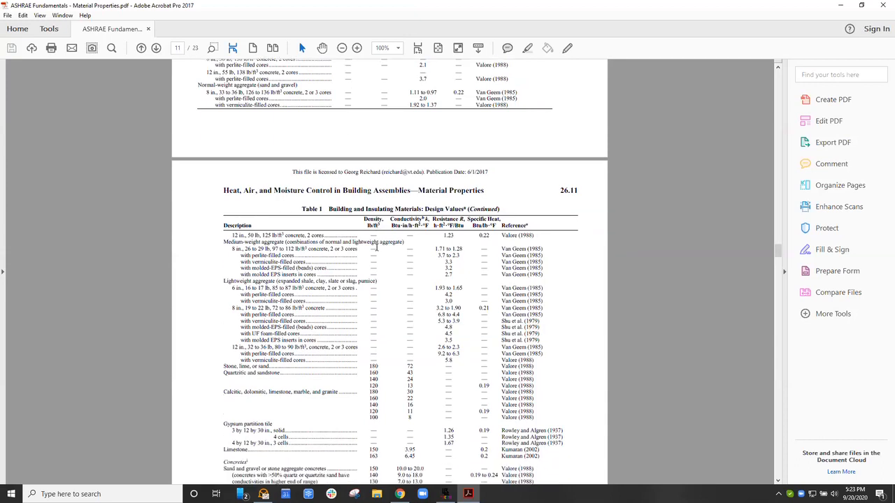
{"action": "scroll", "coordinate": [375, 247], "scroll_direction": "down", "scroll_amount": 5}
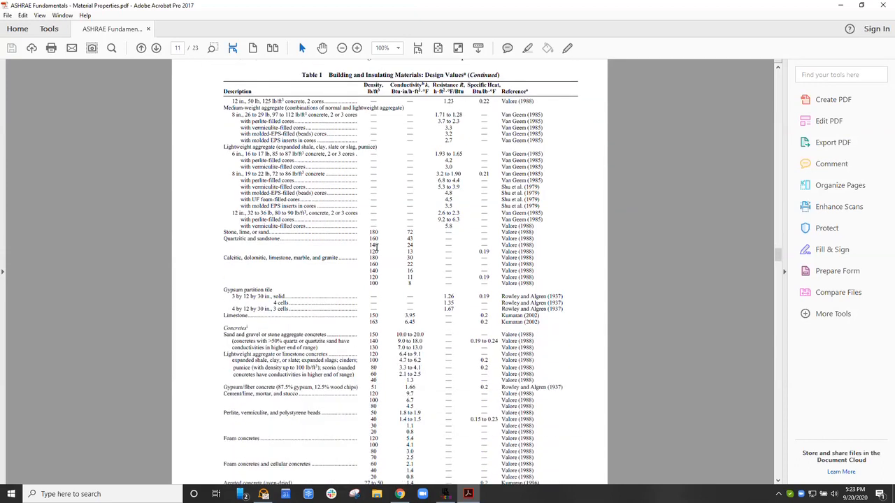
Fit the page to the window width and examine the density and conductivity values in the Concretes section of Table 1.
{"action": "left_click", "coordinate": [418, 48]}
{"action": "scroll", "coordinate": [402, 225], "scroll_direction": "down", "scroll_amount": 9}
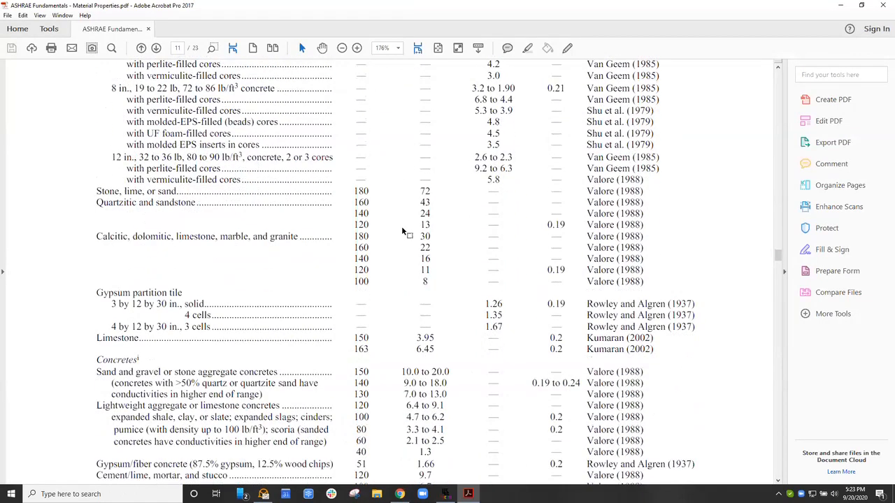
{"action": "scroll", "coordinate": [402, 231], "scroll_direction": "down", "scroll_amount": 3}
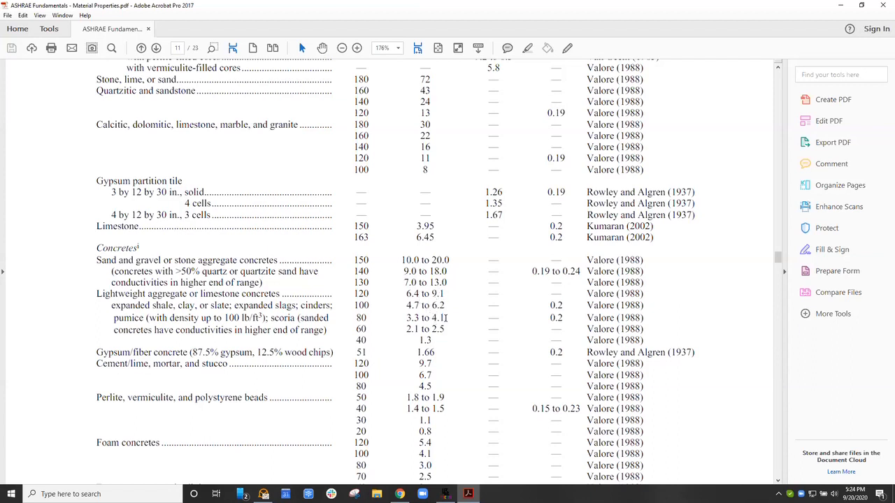
{"action": "scroll", "coordinate": [435, 317], "scroll_direction": "up", "scroll_amount": 1}
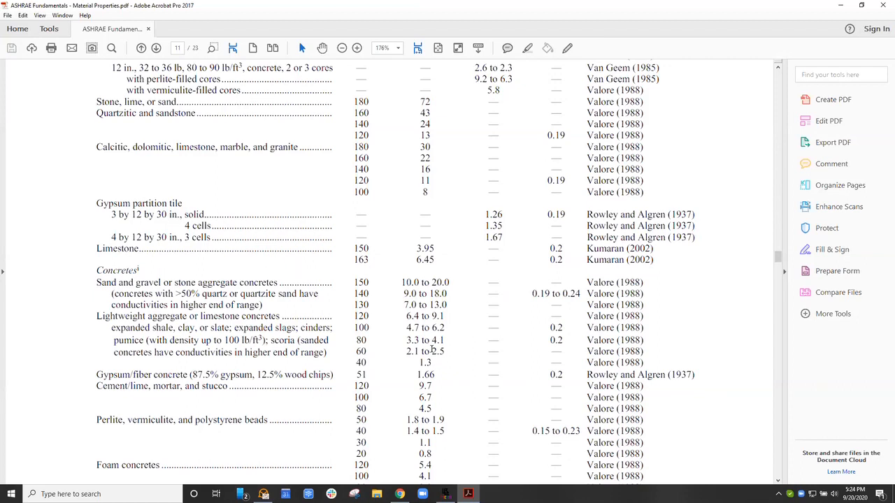
{"action": "scroll", "coordinate": [433, 350], "scroll_direction": "up", "scroll_amount": 1}
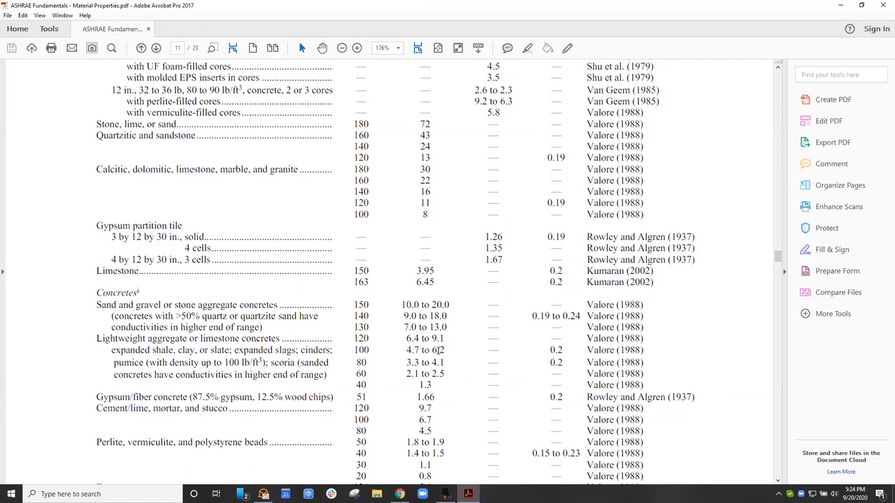
Select the conductivity unit in the Table 1 header and the density and conductivity of the 100 lb/ft³ lightweight aggregate concrete.
{"action": "scroll", "coordinate": [433, 317], "scroll_direction": "up", "scroll_amount": 10}
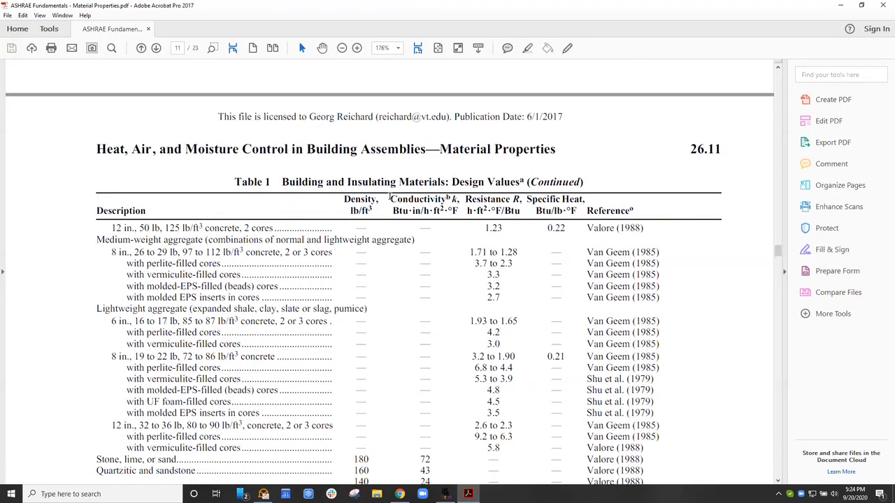
{"action": "left_click_drag", "start_coordinate": [403, 213], "coordinate": [454, 207]}
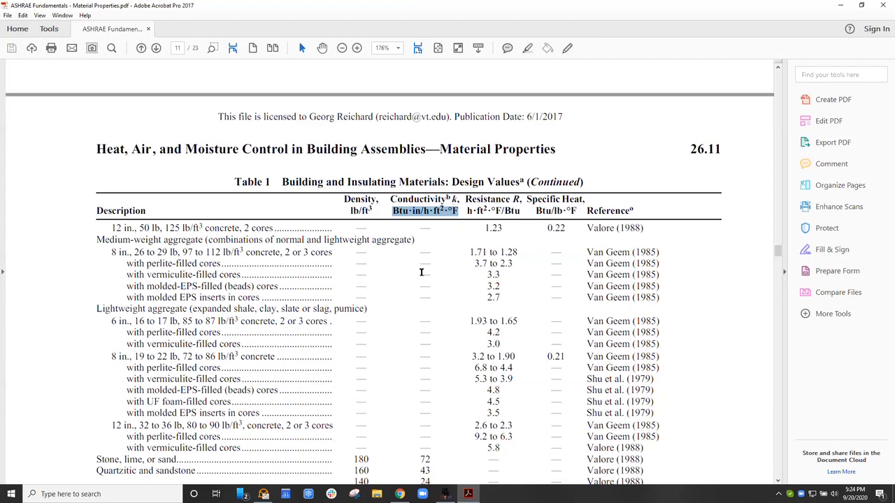
{"action": "scroll", "coordinate": [421, 273], "scroll_direction": "down", "scroll_amount": 5}
{"action": "scroll", "coordinate": [422, 276], "scroll_direction": "down", "scroll_amount": 1}
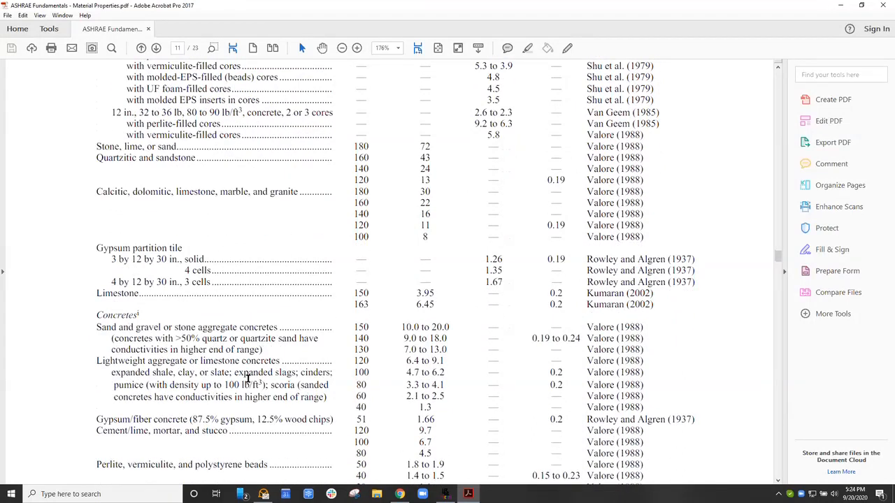
{"action": "left_click_drag", "start_coordinate": [357, 371], "coordinate": [448, 372]}
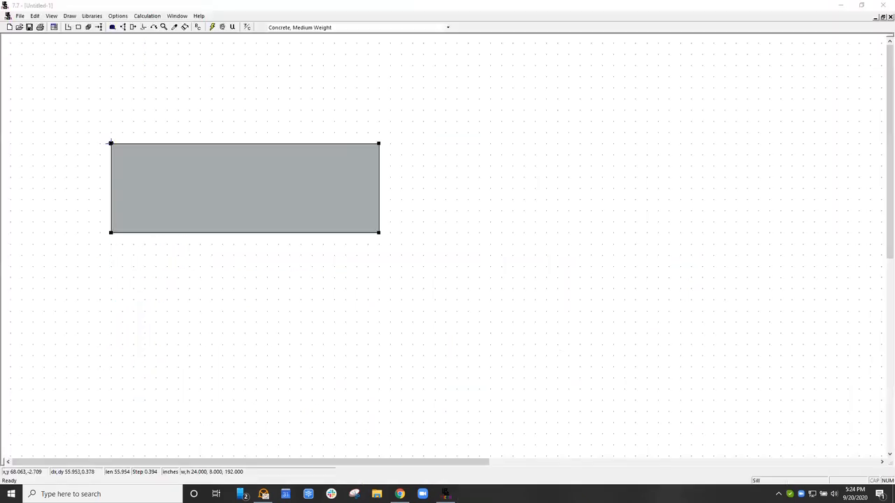
Switch back to THERM, open the concrete rectangle's polygon properties and view its material definition in the library.
{"action": "left_click", "coordinate": [286, 198]}
{"action": "double_click", "coordinate": [294, 186]}
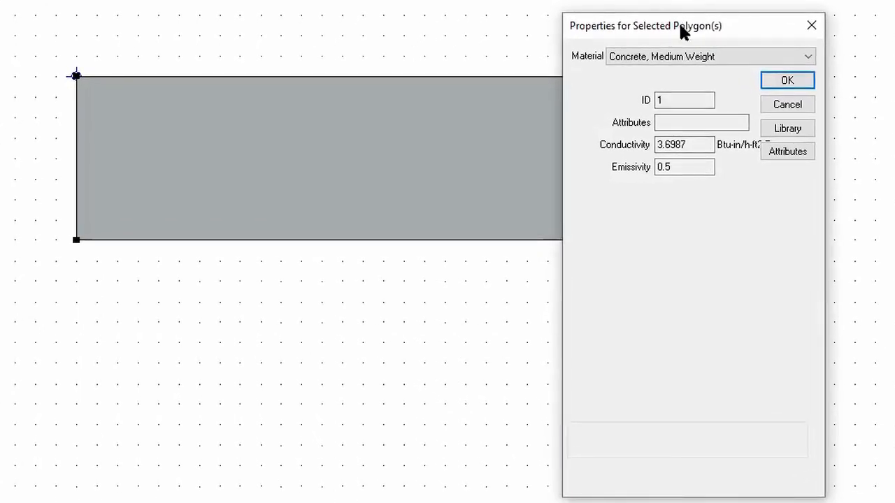
{"action": "left_click_drag", "start_coordinate": [679, 21], "coordinate": [304, 0]}
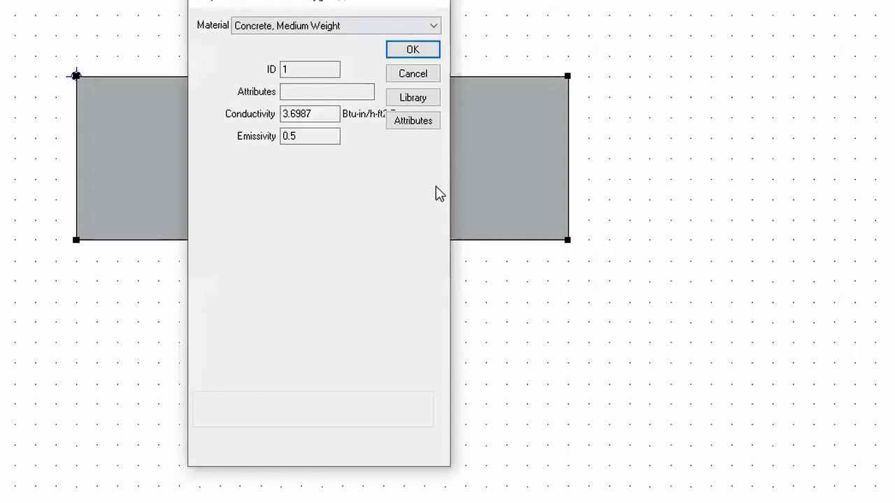
{"action": "left_click", "coordinate": [410, 101]}
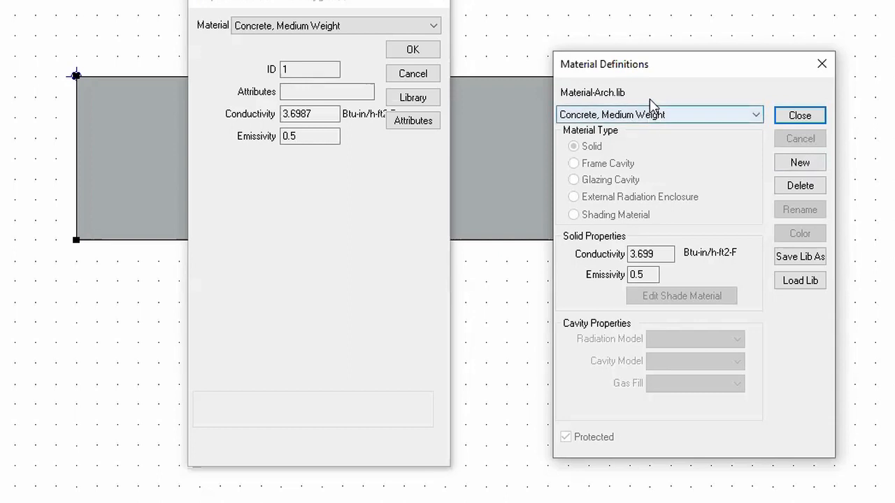
Create a new solid material named ~My Concrete in the library with a conductivity of 5 Btu-in/h-ft2-F.
{"action": "left_click", "coordinate": [803, 165]}
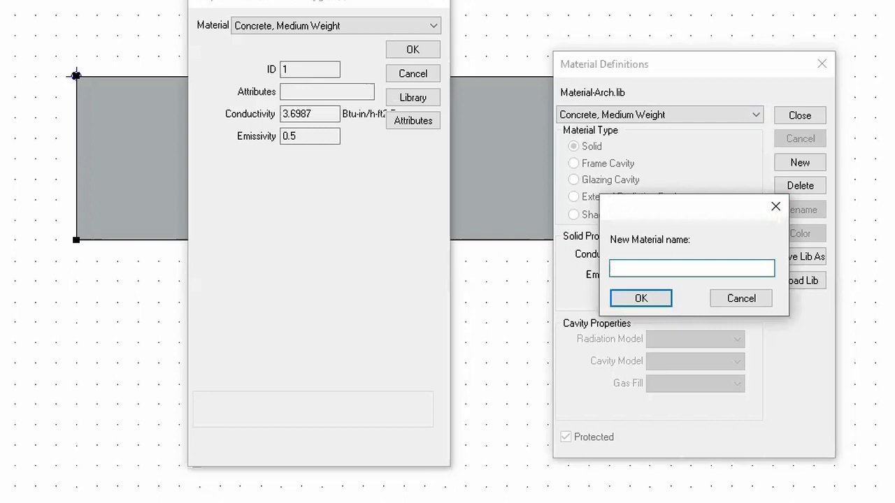
{"action": "type", "text": "~MY Concrete"}
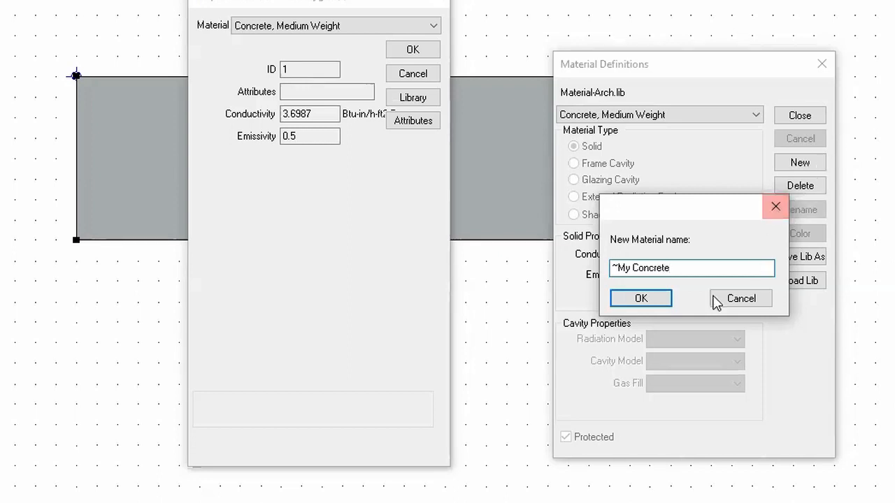
{"action": "left_click", "coordinate": [642, 299]}
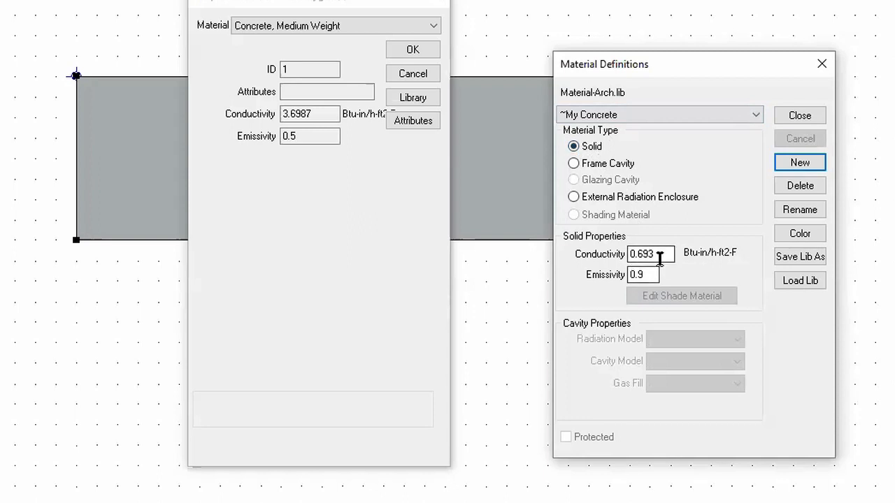
{"action": "left_click_drag", "start_coordinate": [658, 254], "coordinate": [572, 251]}
{"action": "type", "text": "5"}
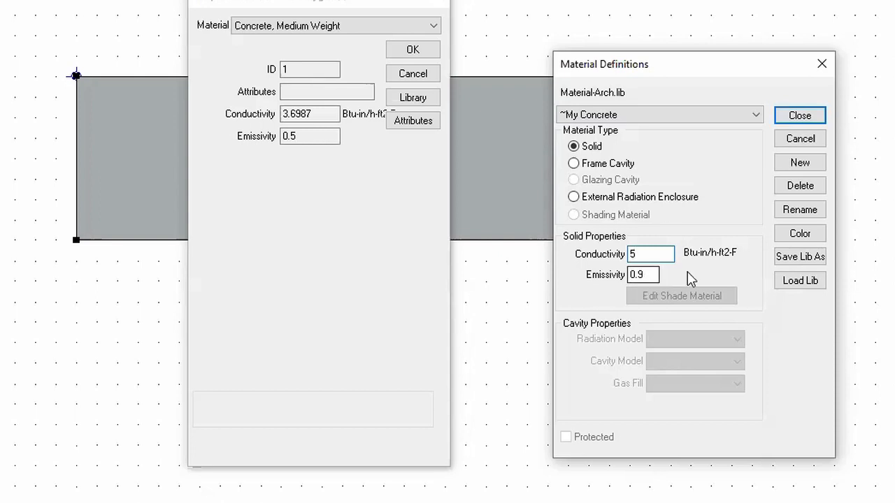
Set the display color of ~My Concrete to medium gray and close the material library.
{"action": "left_click", "coordinate": [797, 235]}
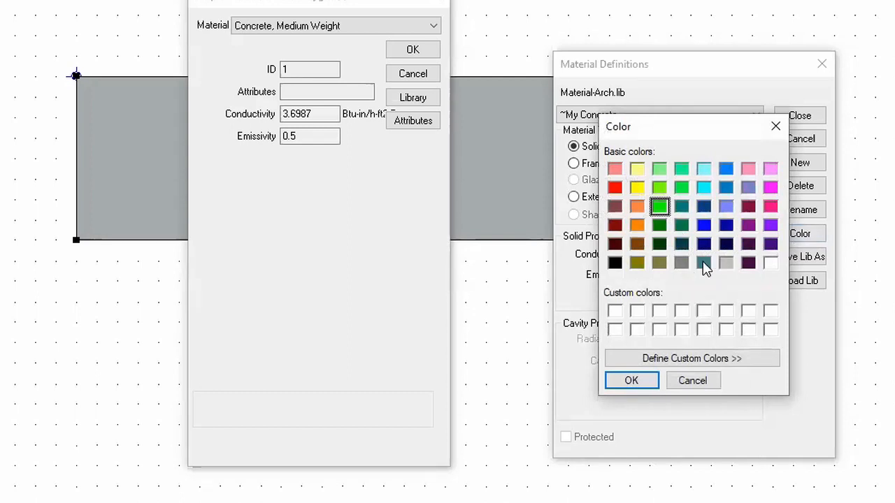
{"action": "left_click", "coordinate": [682, 263]}
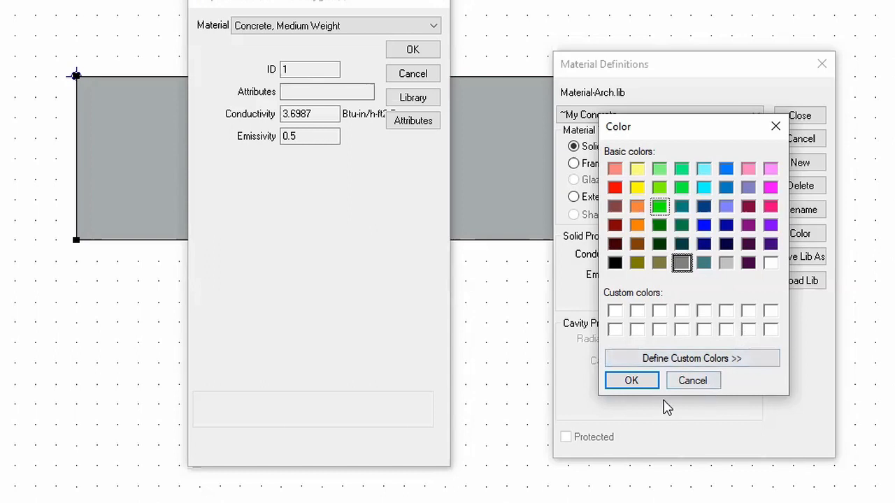
{"action": "left_click", "coordinate": [632, 381]}
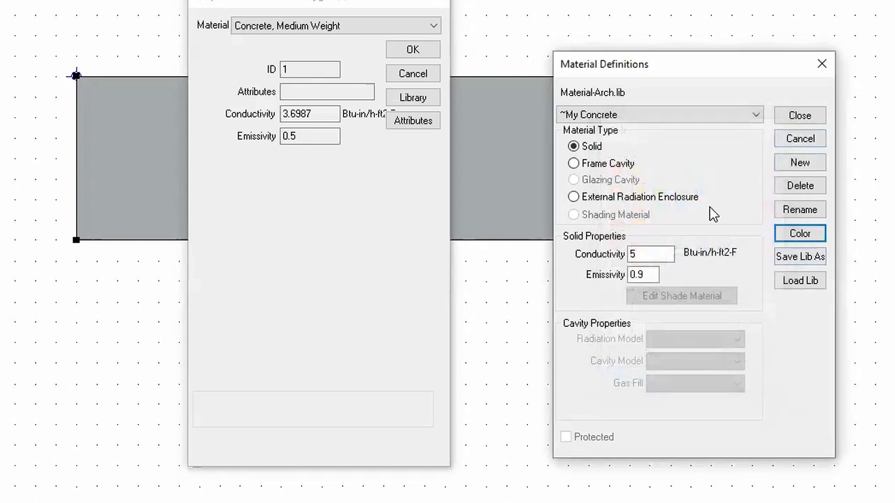
{"action": "left_click", "coordinate": [801, 116]}
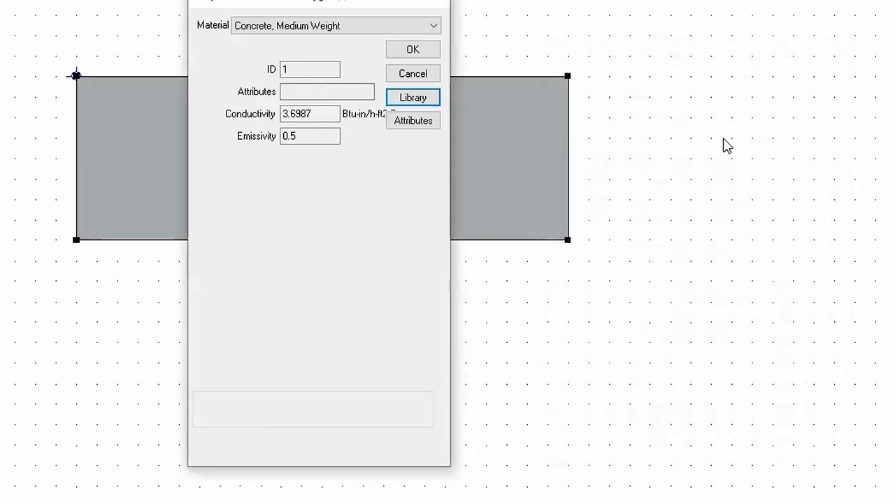
Assign the ~My Concrete material to the rectangle and confirm its polygon properties.
{"action": "left_click", "coordinate": [299, 31]}
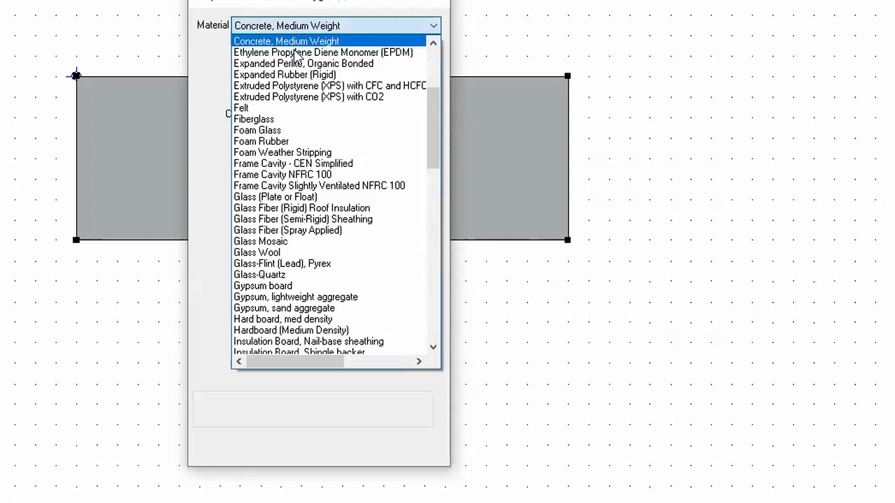
{"action": "scroll", "coordinate": [297, 56], "scroll_direction": "up", "scroll_amount": 4}
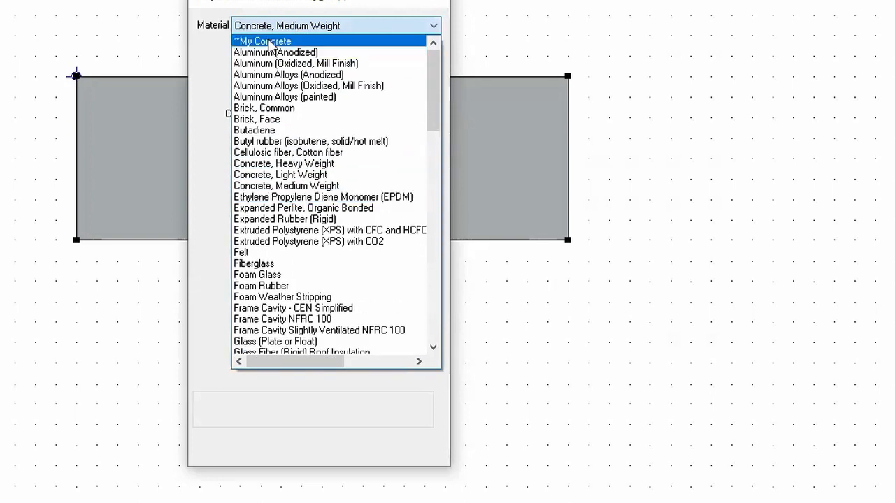
{"action": "left_click", "coordinate": [270, 44]}
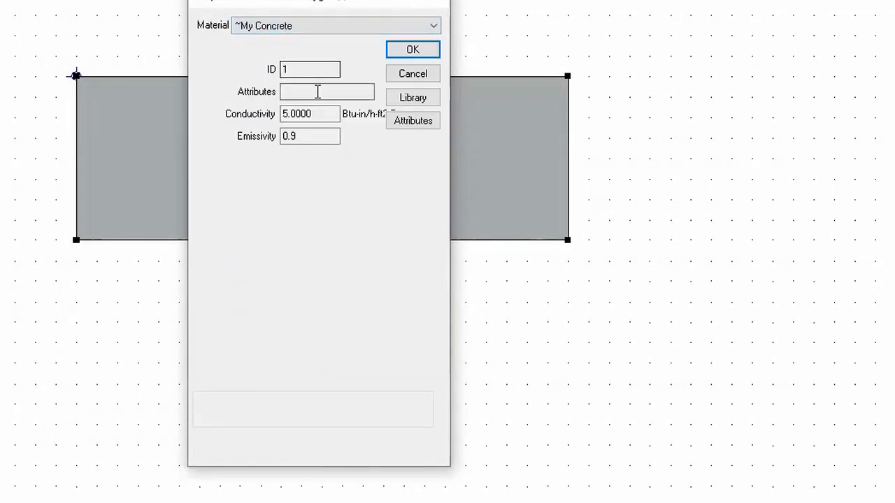
{"action": "left_click", "coordinate": [420, 53]}
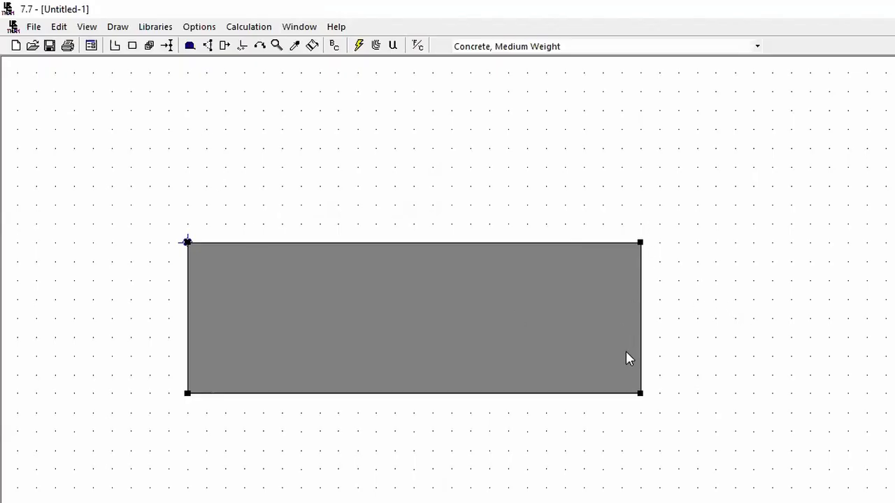
Measure the length of the rectangle's right edge with the Tape Measure.
{"action": "left_click", "coordinate": [190, 46]}
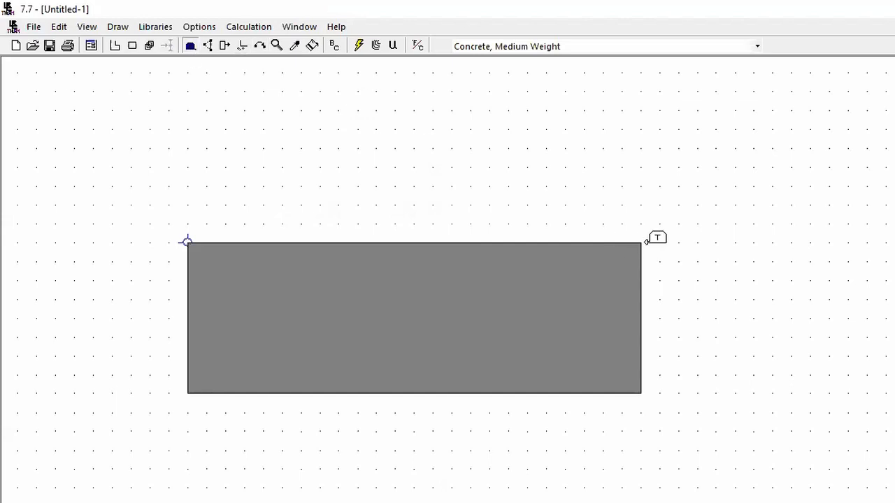
{"action": "left_click_drag", "start_coordinate": [644, 245], "coordinate": [642, 394]}
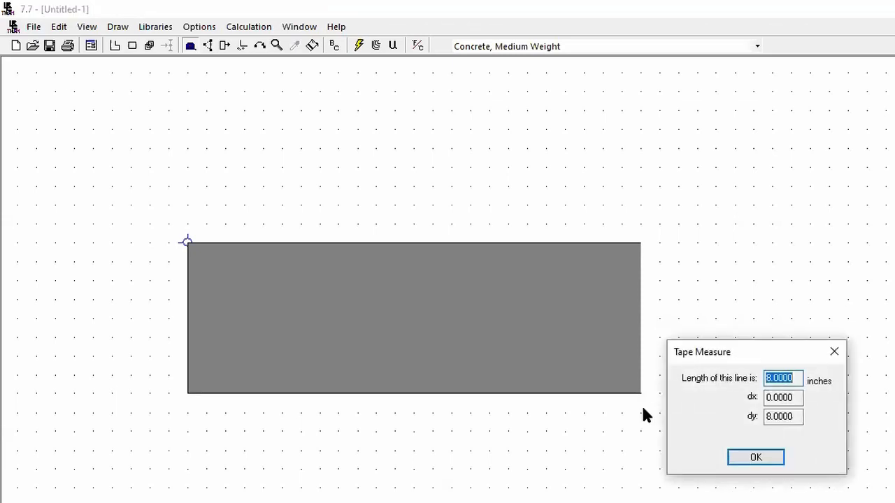
{"action": "left_click", "coordinate": [754, 457]}
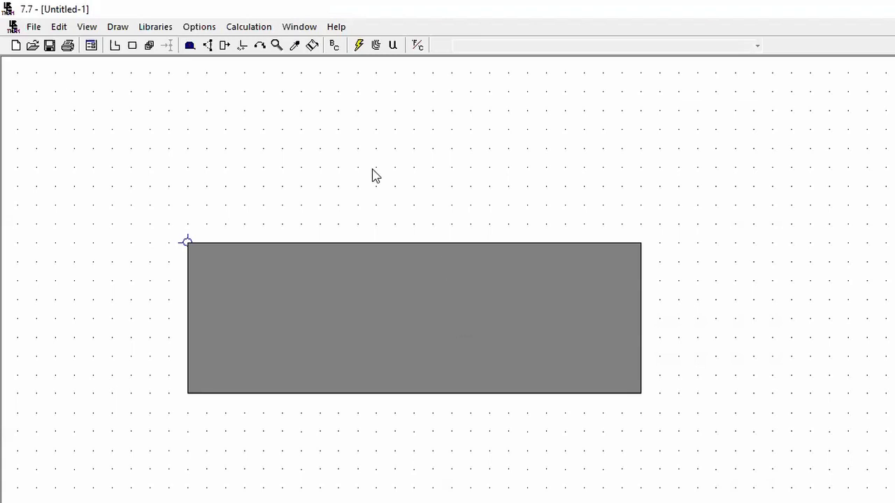
Try to run the calculation and generate boundary conditions around the rectangle's perimeter.
{"action": "left_click", "coordinate": [357, 44]}
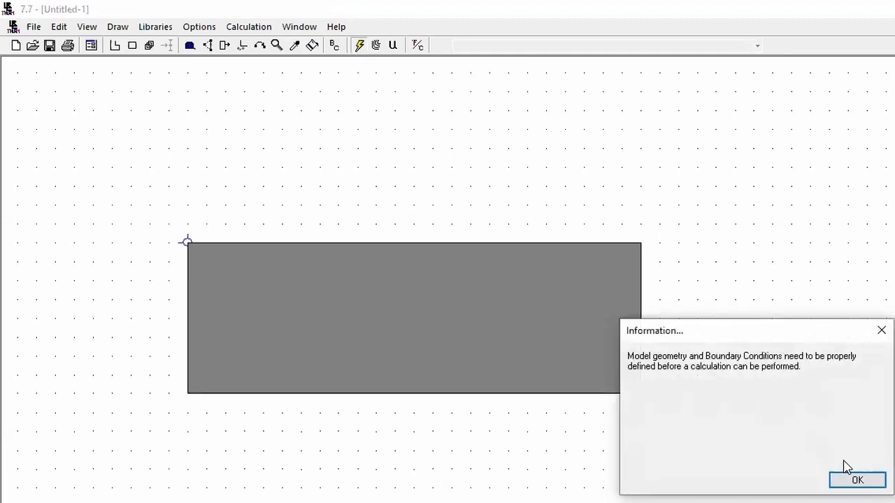
{"action": "left_click", "coordinate": [853, 484]}
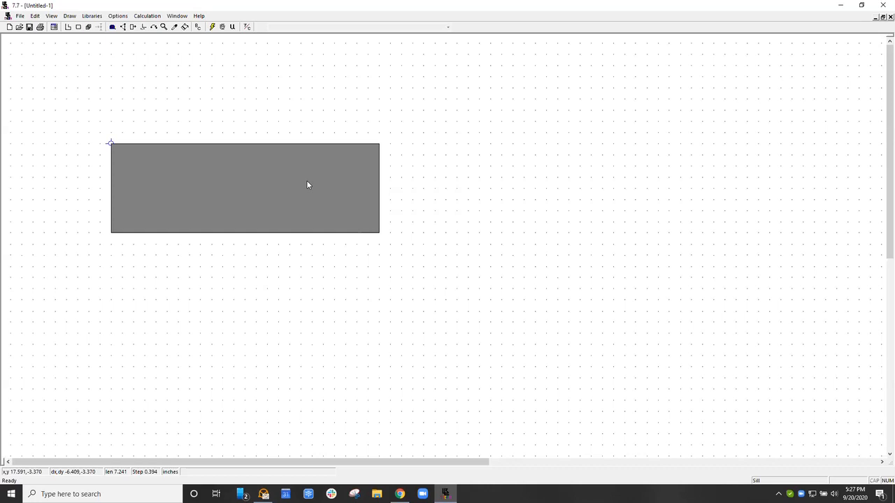
{"action": "right_click", "coordinate": [306, 181], "text": "ctrl"}
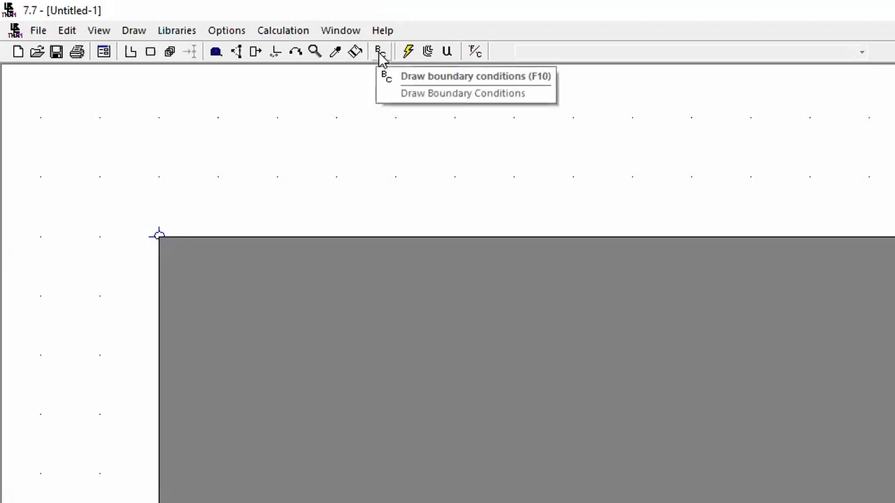
{"action": "left_click", "coordinate": [379, 54]}
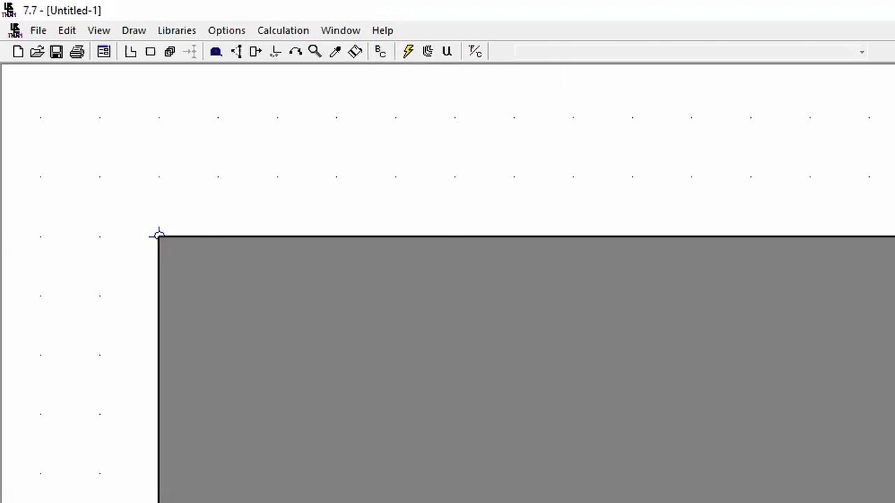
With the rectangle's upper edge selected, load the BC-Arch.lib boundary condition library without saving the current library.
{"action": "left_click", "coordinate": [454, 238]}
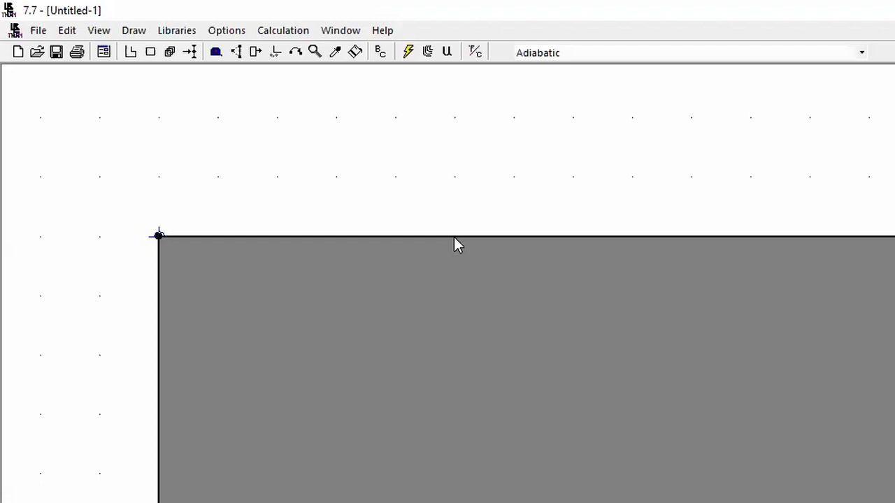
{"action": "left_click", "coordinate": [628, 55]}
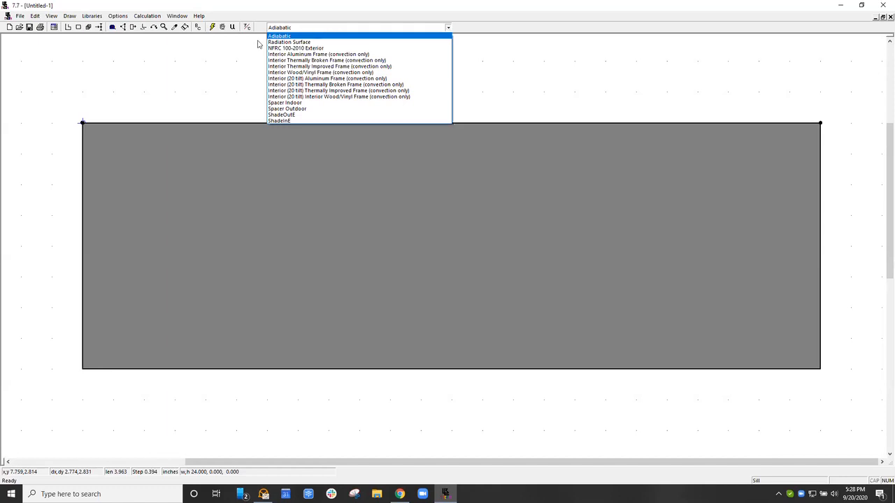
{"action": "left_click", "coordinate": [95, 17]}
{"action": "left_click", "coordinate": [93, 18]}
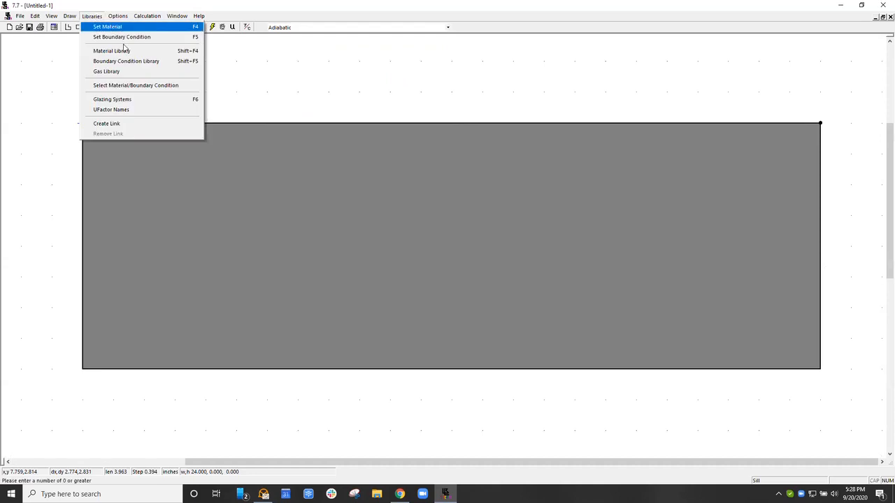
{"action": "left_click", "coordinate": [130, 65]}
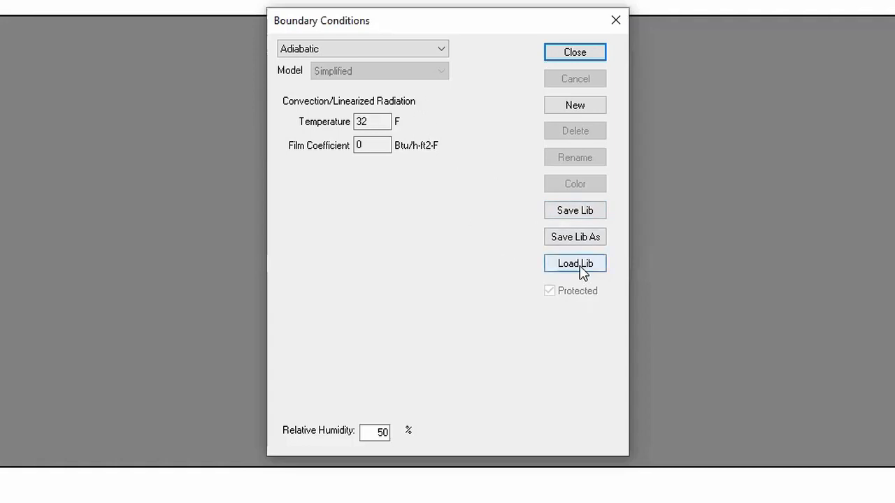
{"action": "left_click", "coordinate": [580, 265]}
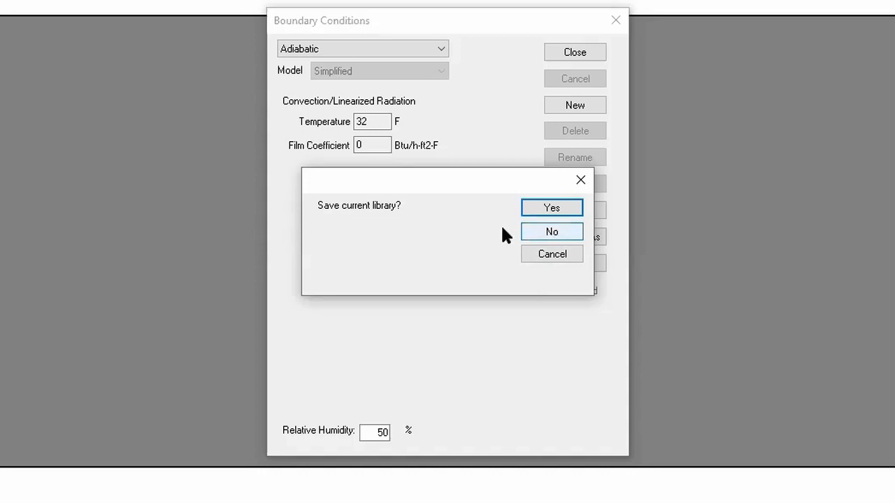
{"action": "left_click", "coordinate": [548, 233]}
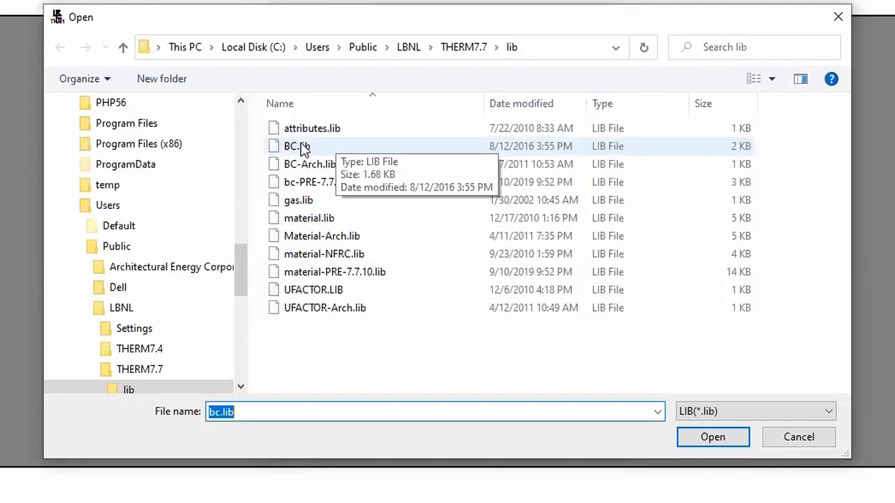
{"action": "left_click", "coordinate": [324, 171]}
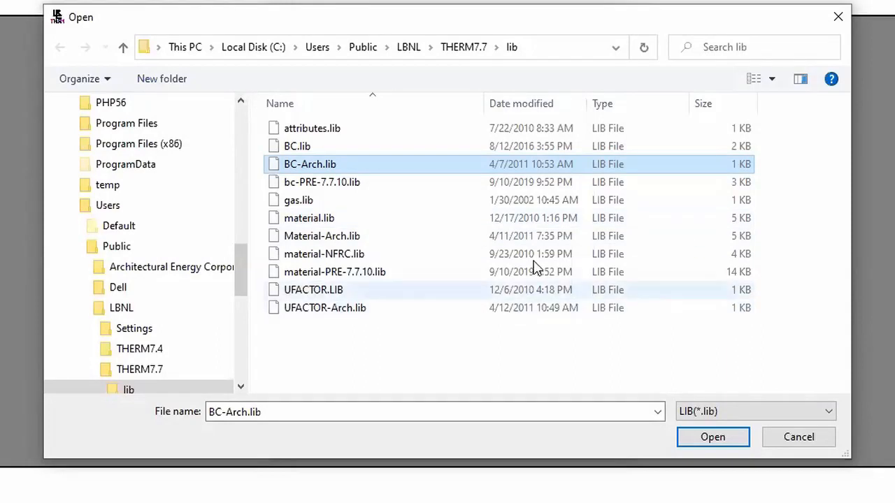
{"action": "left_click", "coordinate": [719, 436]}
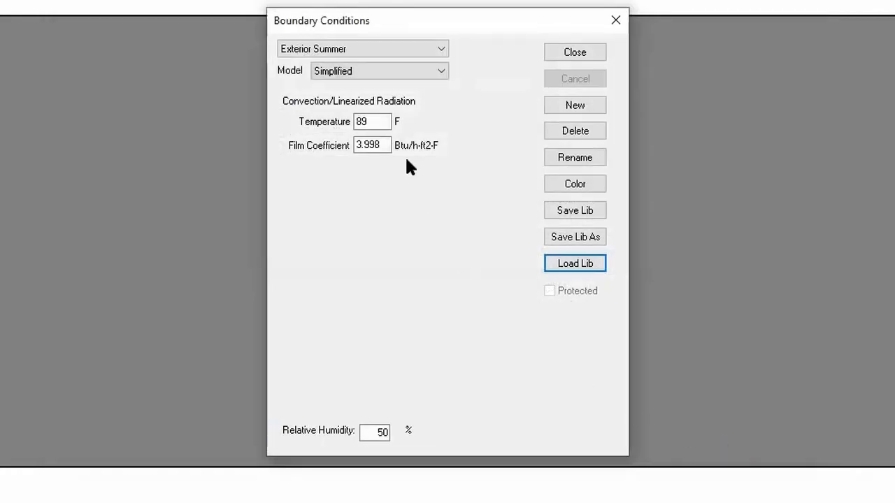
Close the boundary condition library and set the rectangle's upper edge to the Exterior Winter boundary condition.
{"action": "left_click", "coordinate": [573, 56]}
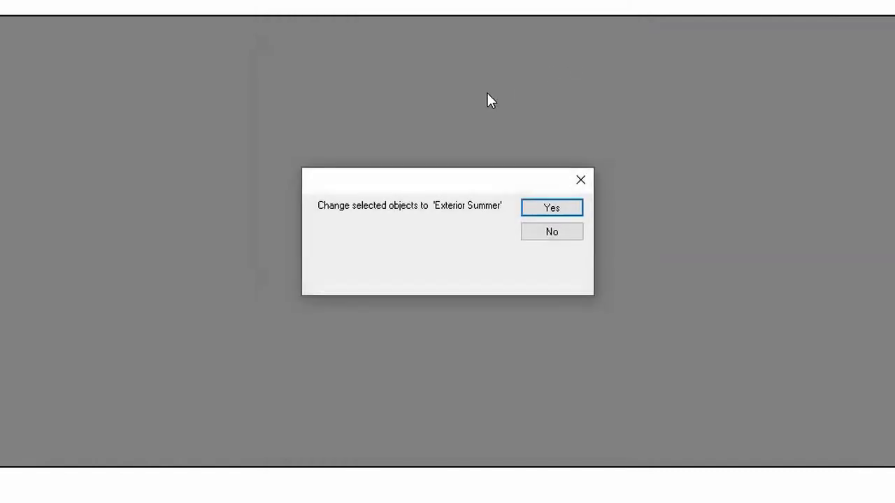
{"action": "left_click", "coordinate": [550, 210]}
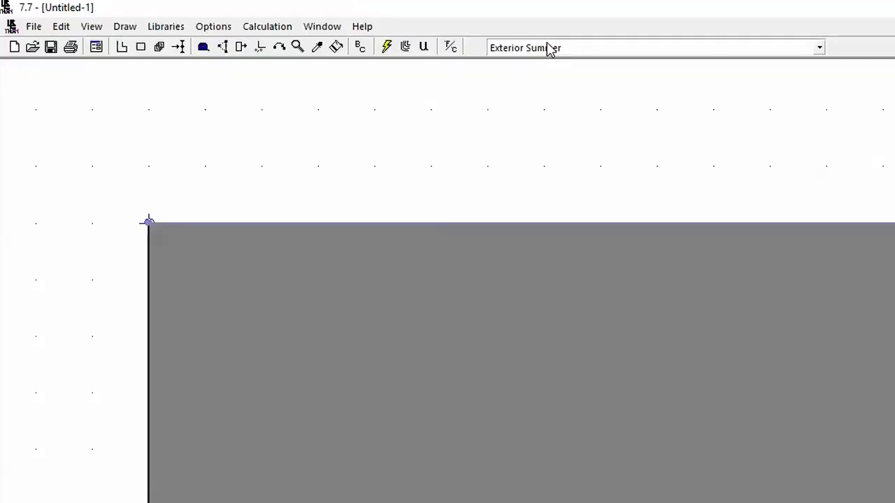
{"action": "left_click", "coordinate": [545, 55]}
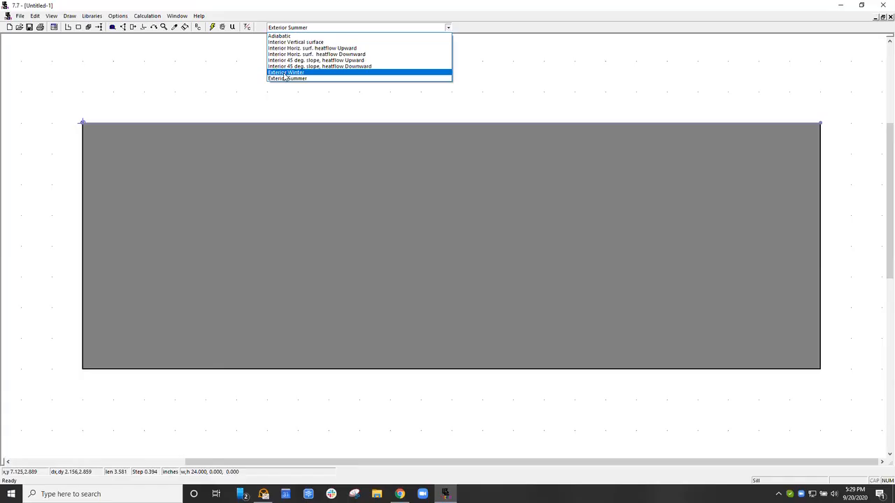
{"action": "left_click", "coordinate": [285, 73]}
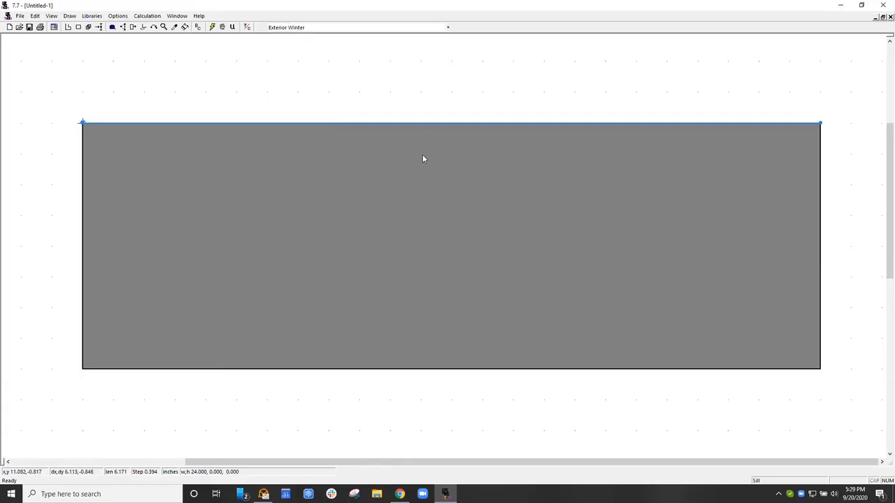
Assign the Interior Vertical surface boundary condition to the rectangle's lower edge.
{"action": "left_click", "coordinate": [351, 369]}
{"action": "left_click", "coordinate": [288, 28]}
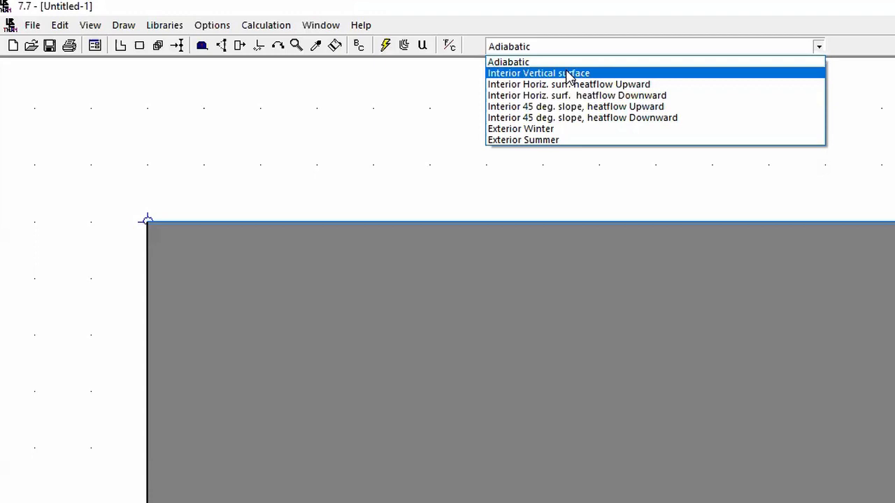
{"action": "left_click", "coordinate": [568, 75]}
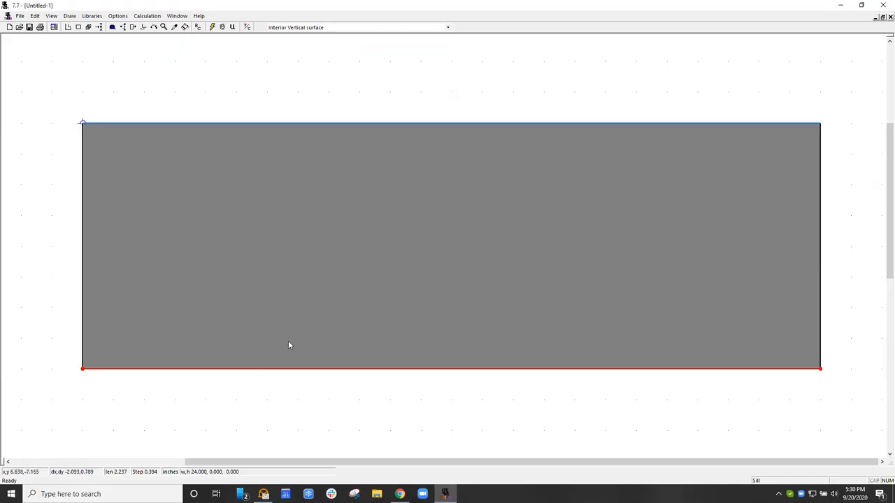
Open the upper edge's boundary condition properties and find Table 10, Surface Film Coefficients/Resistances, in the ASHRAE Fundamentals PDF in Adobe Acrobat.
{"action": "double_click", "coordinate": [335, 126]}
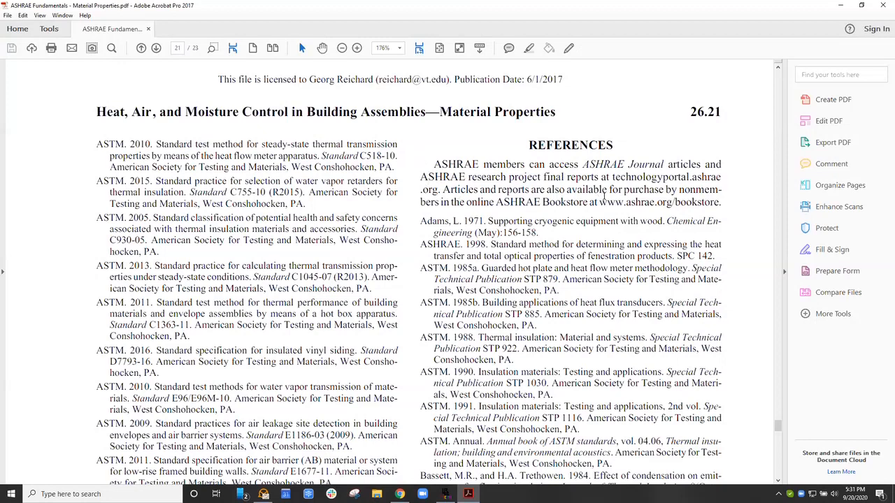
{"action": "scroll", "coordinate": [605, 197], "scroll_direction": "down", "scroll_amount": 1}
{"action": "scroll", "coordinate": [604, 197], "scroll_direction": "down", "scroll_amount": 15}
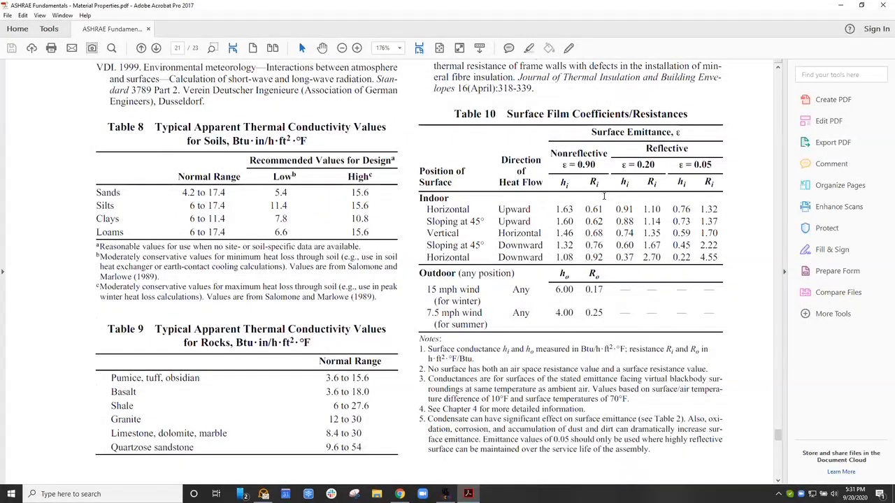
Look up the nonreflective film coefficient and resistance for an indoor vertical surface in ASHRAE Table 10.
{"action": "left_click_drag", "start_coordinate": [508, 112], "coordinate": [690, 114]}
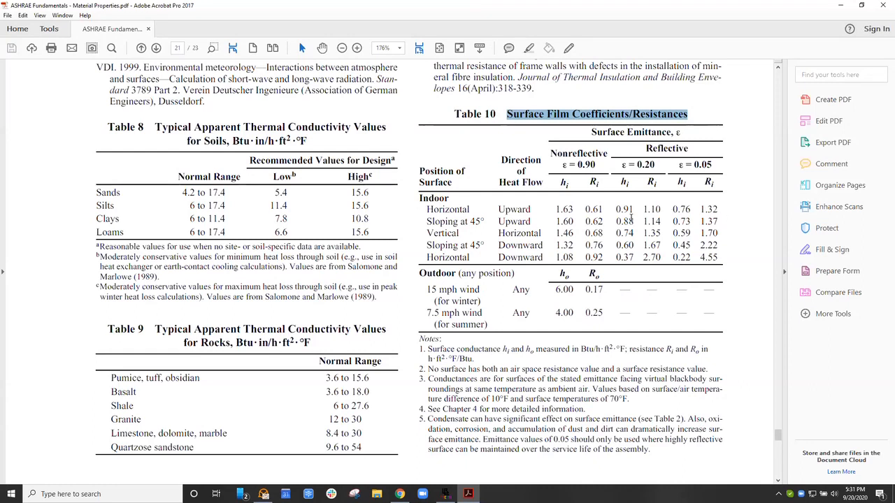
{"action": "left_click_drag", "start_coordinate": [428, 211], "coordinate": [459, 234]}
{"action": "left_click", "coordinate": [448, 233]}
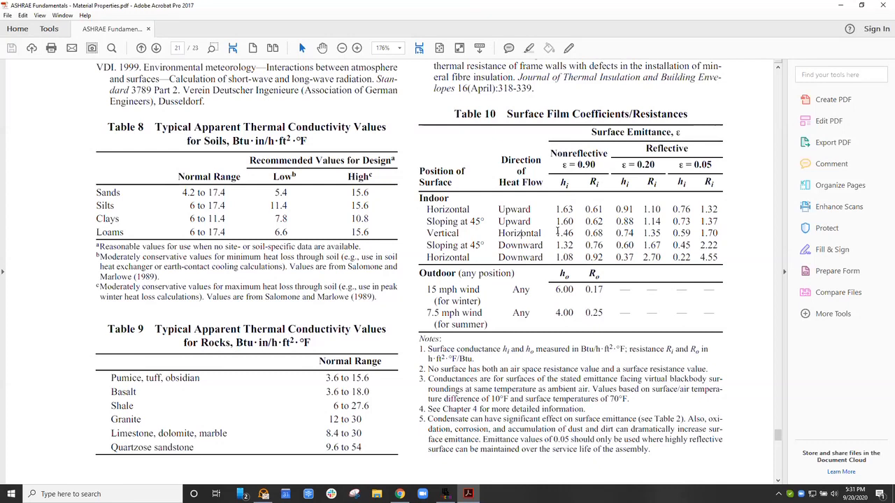
{"action": "double_click", "coordinate": [566, 233]}
{"action": "left_click_drag", "start_coordinate": [585, 232], "coordinate": [604, 233]}
Compare the Exterior Winter boundary condition's Hc in THERM with ASHRAE's outdoor 15 mph winter wind coefficient and accept the boundary condition.
{"action": "key", "text": "alt+Tab"}
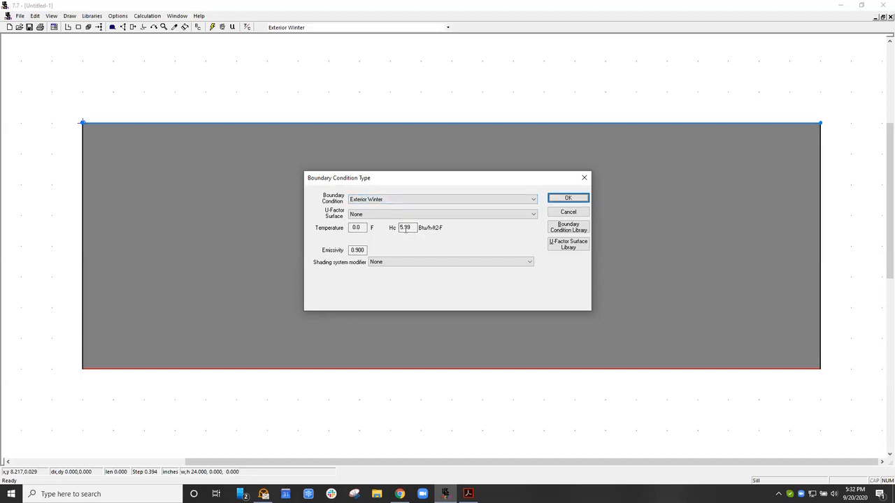
{"action": "key", "text": "alt+Tab"}
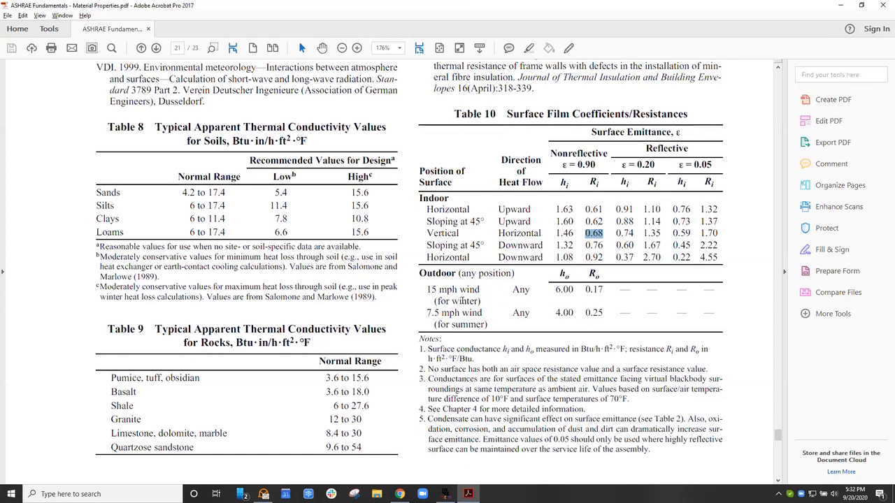
{"action": "left_click", "coordinate": [463, 302]}
{"action": "key", "text": "alt+Tab"}
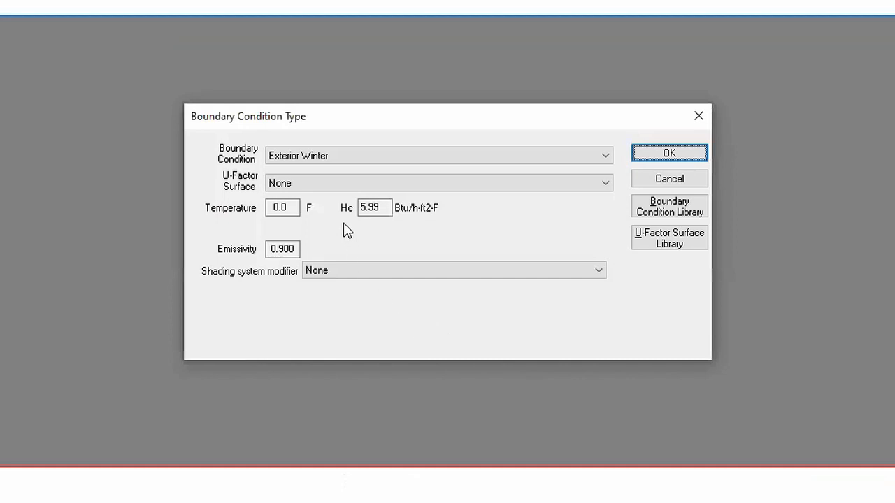
{"action": "left_click", "coordinate": [383, 209]}
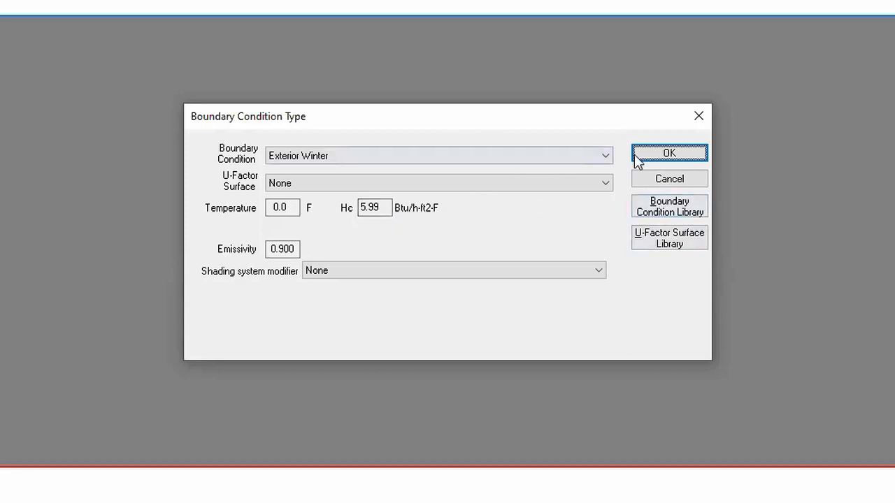
{"action": "left_click", "coordinate": [670, 155]}
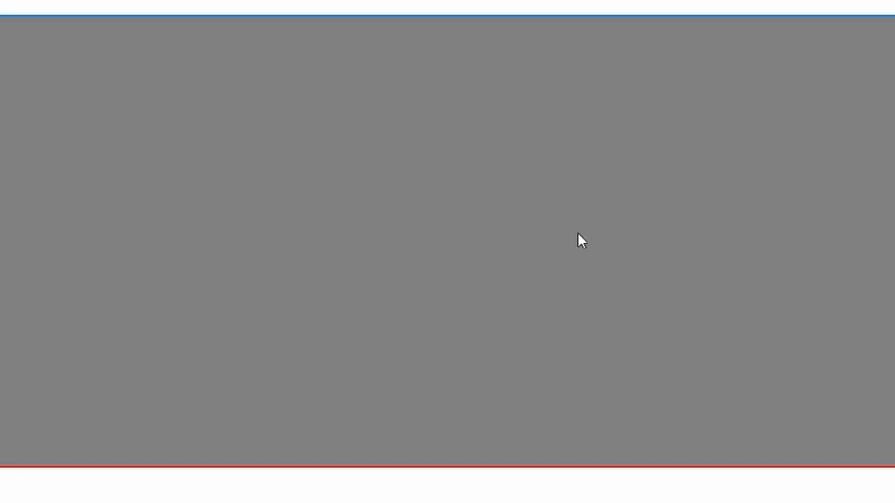
Check the temperature and Hc of the Interior Vertical surface boundary condition on the rectangle's lower edge.
{"action": "double_click", "coordinate": [425, 467]}
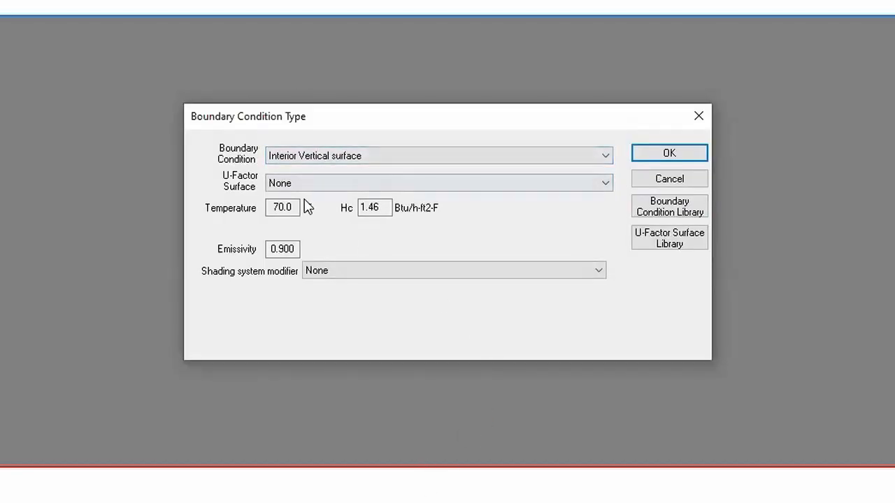
{"action": "left_click", "coordinate": [272, 207]}
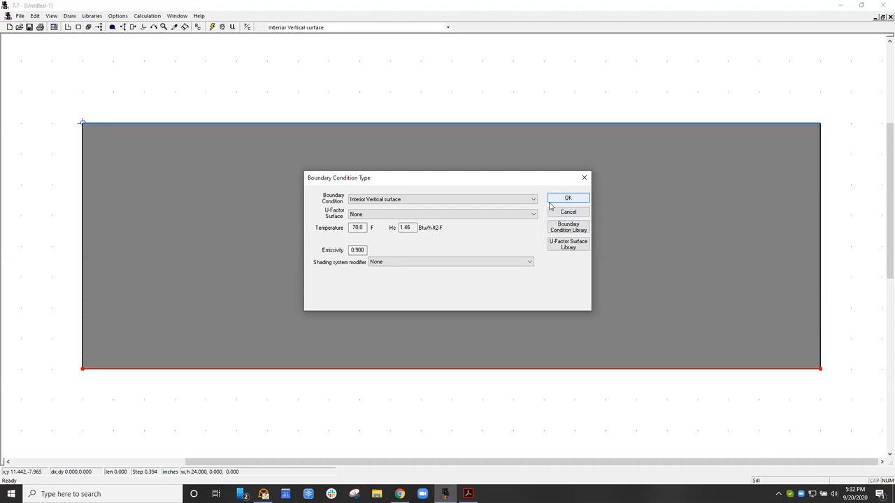
{"action": "left_click", "coordinate": [568, 199]}
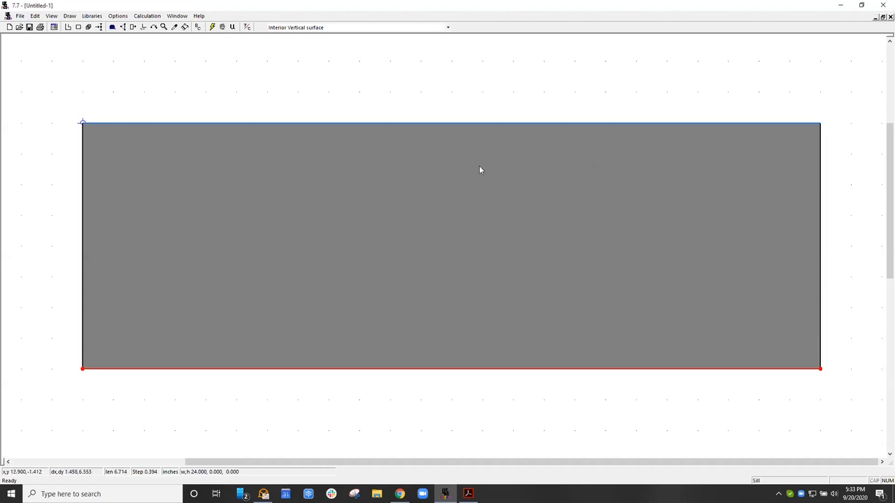
Run the thermal calculation of the rectangular section without defining U-factor tags.
{"action": "left_click", "coordinate": [212, 27]}
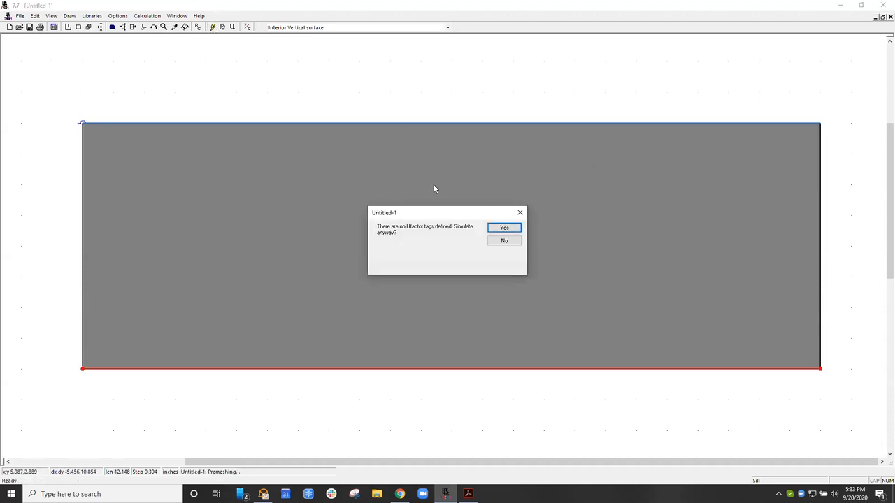
{"action": "left_click", "coordinate": [504, 229]}
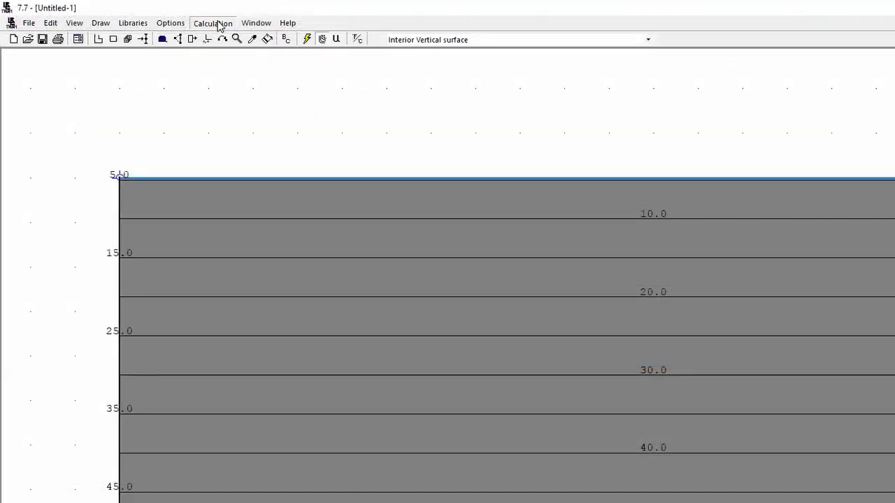
Set the isotherm display range to a minimum of -10 and a maximum of 80 in the advanced results display options.
{"action": "left_click", "coordinate": [151, 17]}
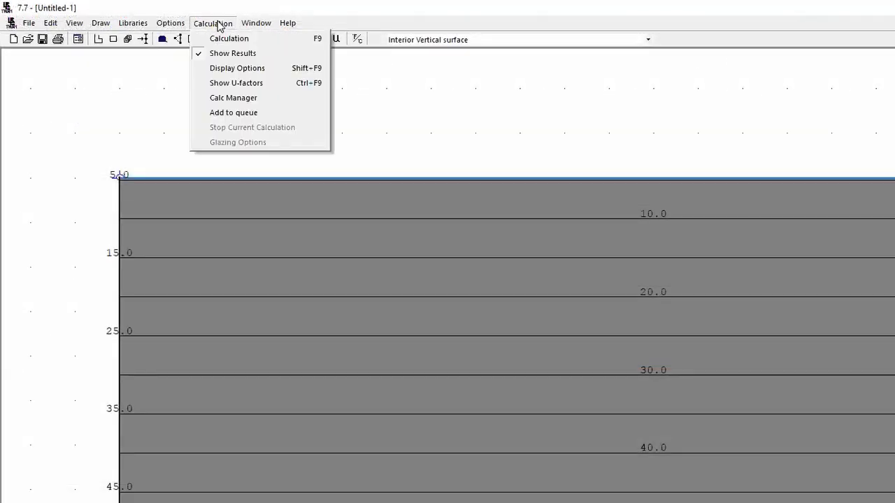
{"action": "left_click", "coordinate": [245, 71]}
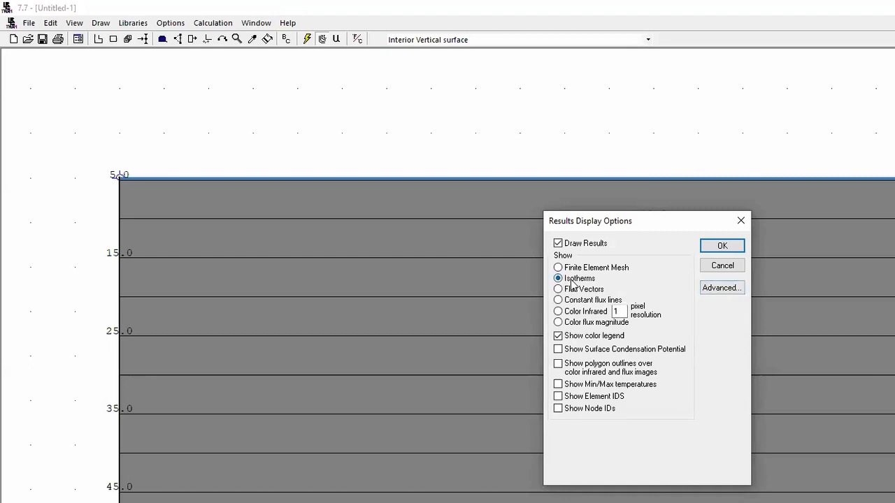
{"action": "left_click", "coordinate": [721, 288]}
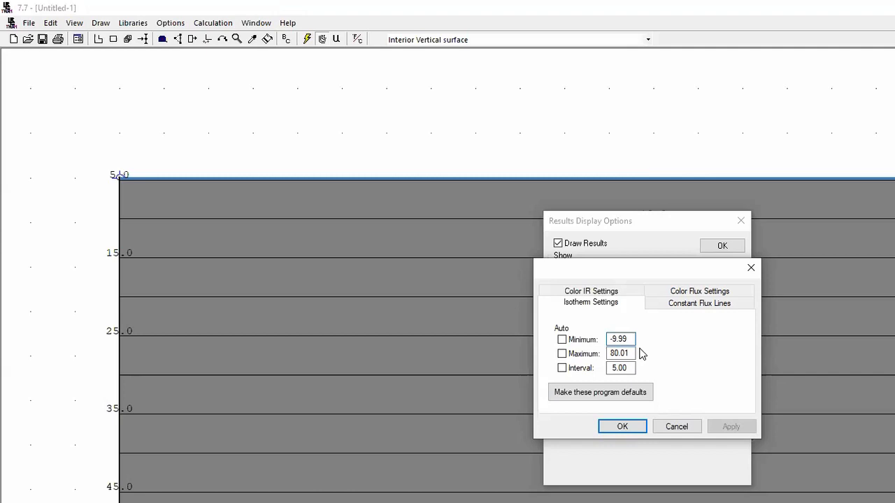
{"action": "type", "text": "-10"}
{"action": "key", "text": "Tab"}
{"action": "key", "text": "Tab"}
{"action": "type", "text": "80"}
{"action": "key", "text": "Tab"}
{"action": "key", "text": "Tab"}
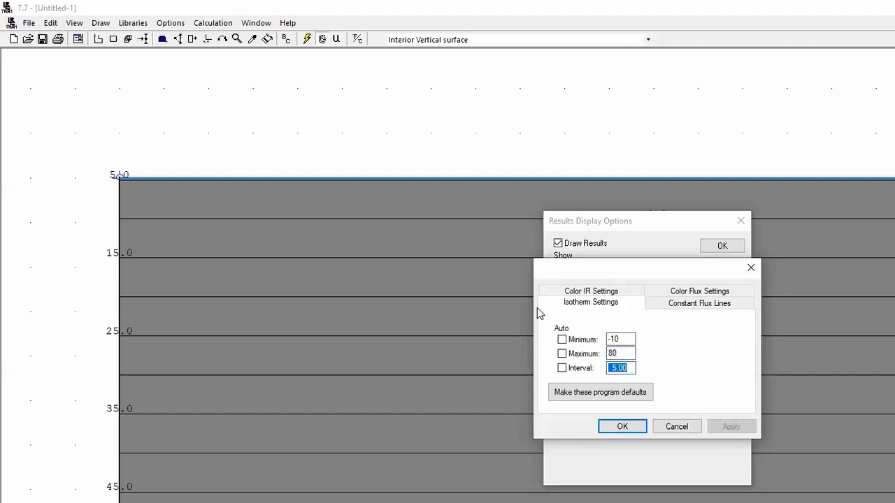
{"action": "left_click", "coordinate": [622, 425]}
{"action": "left_click", "coordinate": [720, 247]}
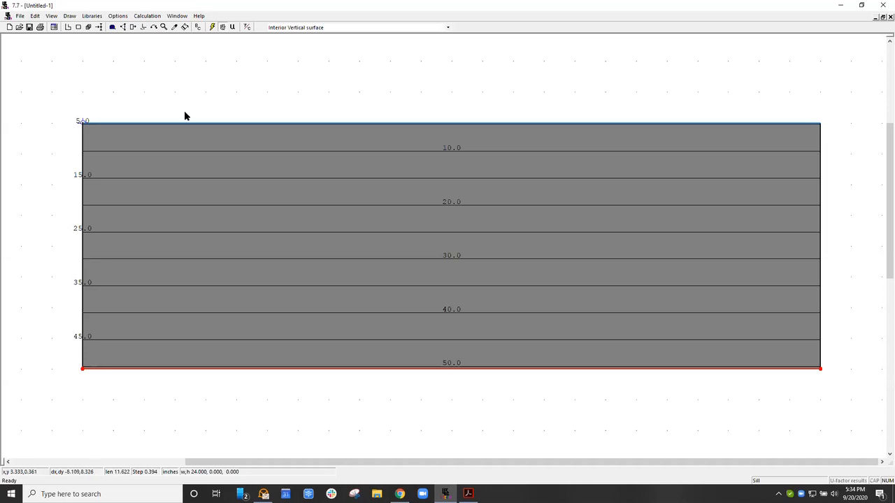
Open the lower edge's boundary condition properties, review the available U-factor surfaces, and open the U-Factor Surface Library.
{"action": "left_click", "coordinate": [302, 373]}
{"action": "double_click", "coordinate": [301, 373]}
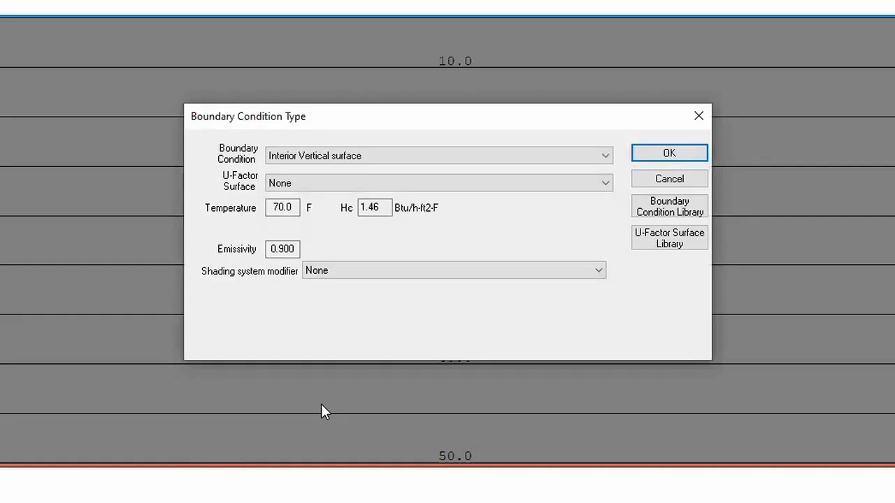
{"action": "left_click", "coordinate": [307, 183]}
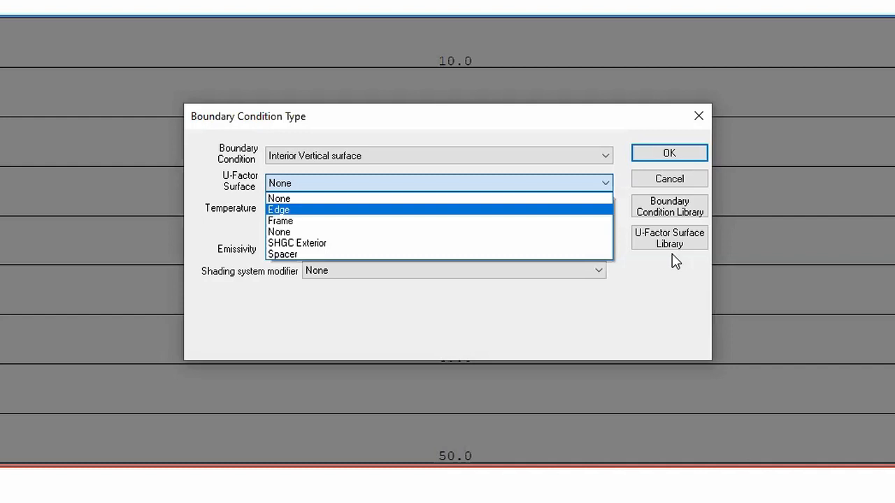
{"action": "left_click", "coordinate": [688, 241]}
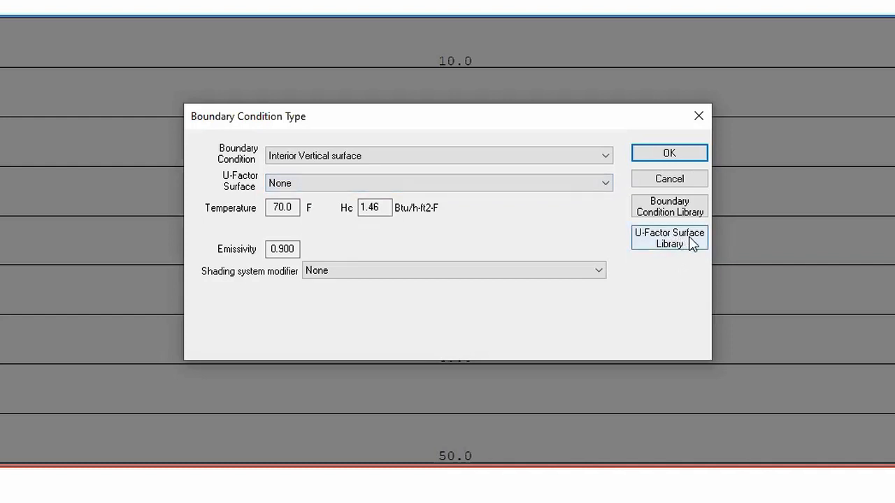
{"action": "left_click", "coordinate": [692, 243]}
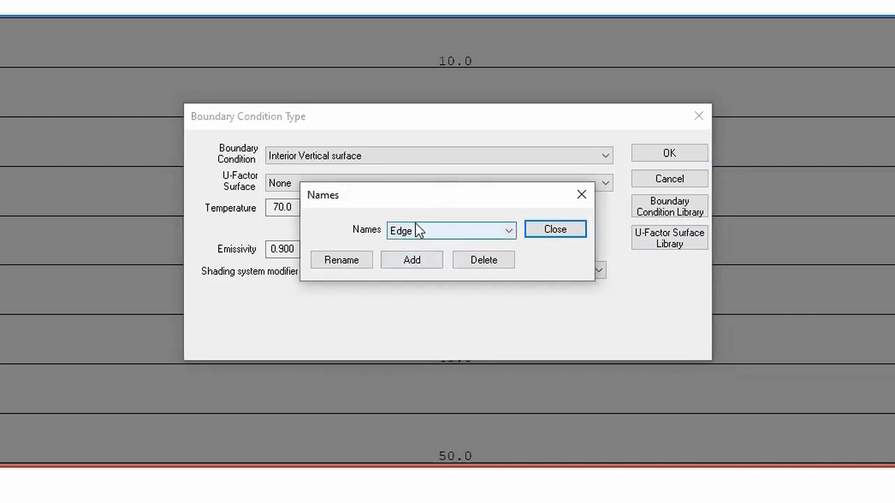
Delete the Edge, Frame and None names from the U-Factor Surface Library.
{"action": "left_click", "coordinate": [417, 235]}
{"action": "left_click", "coordinate": [415, 231]}
{"action": "left_click", "coordinate": [483, 259]}
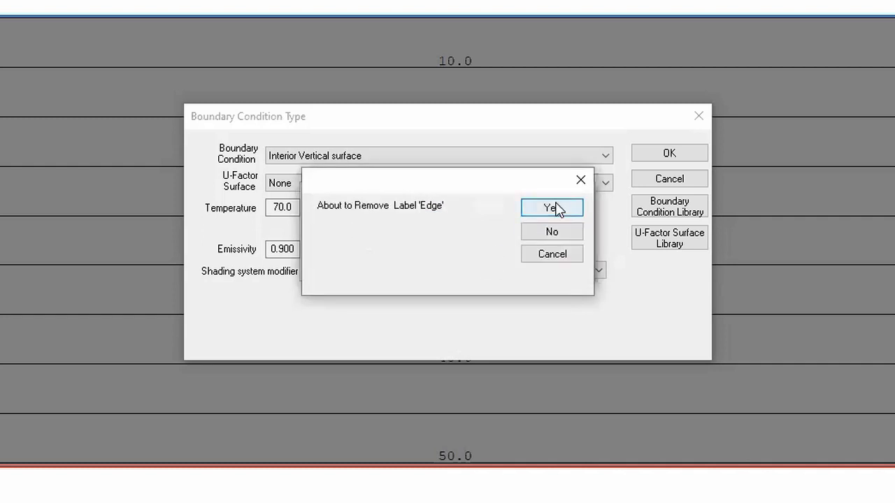
{"action": "left_click", "coordinate": [555, 208]}
{"action": "left_click", "coordinate": [494, 259]}
{"action": "left_click", "coordinate": [554, 207]}
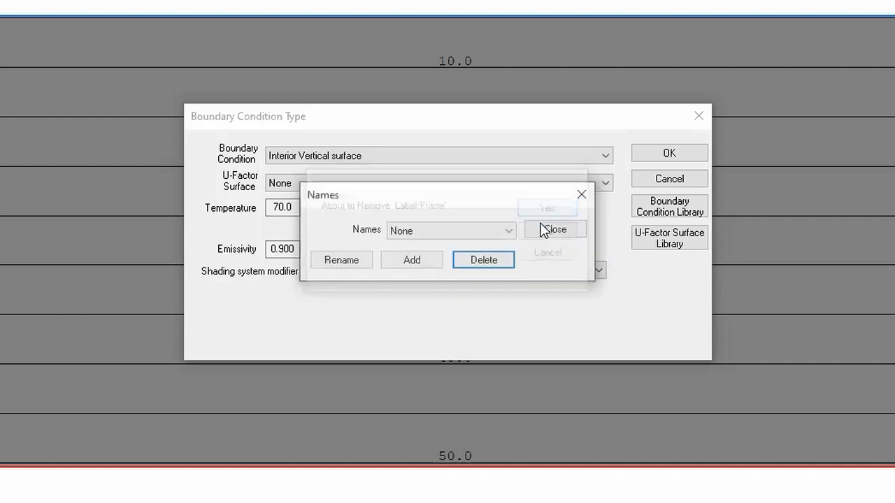
{"action": "left_click", "coordinate": [500, 261]}
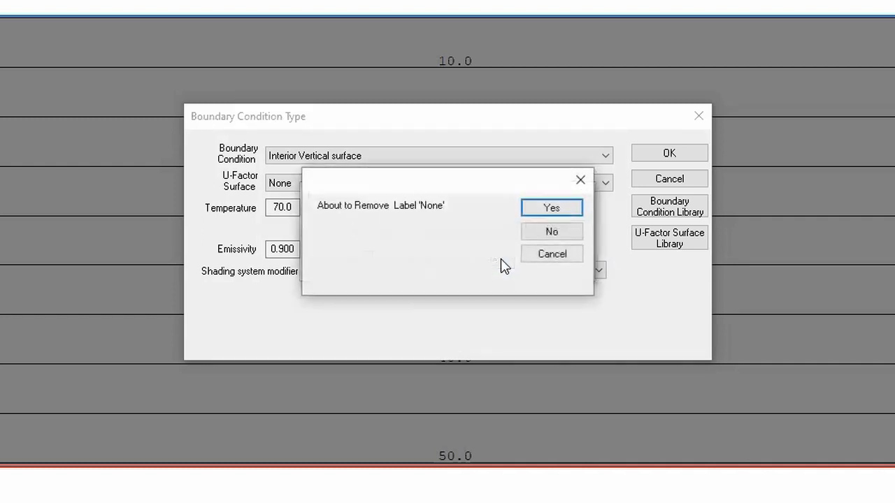
{"action": "left_click", "coordinate": [550, 209]}
Delete the remaining SHGC Exterior and Spacer names from the U-Factor Surface Library.
{"action": "left_click", "coordinate": [478, 228]}
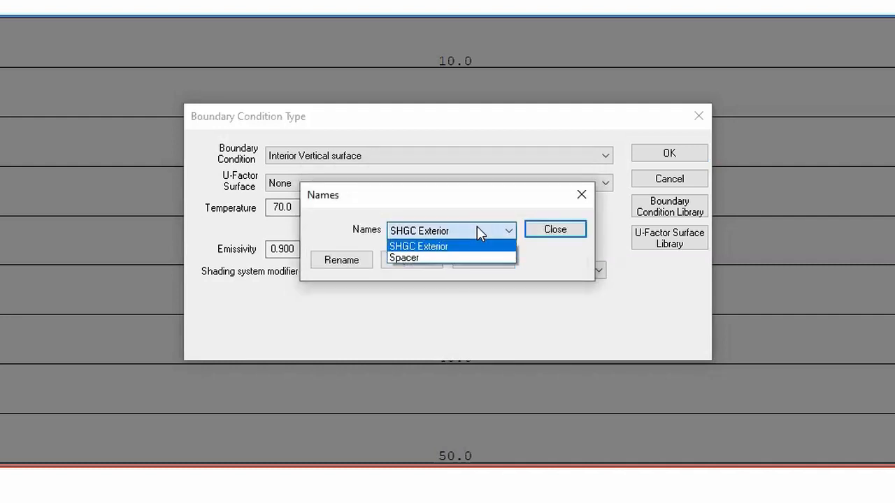
{"action": "left_click", "coordinate": [477, 244]}
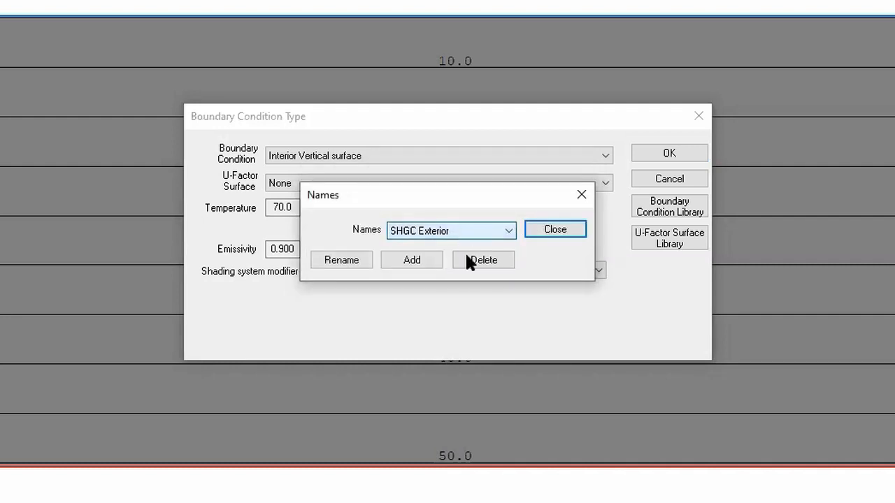
{"action": "left_click", "coordinate": [481, 260]}
{"action": "left_click", "coordinate": [539, 209]}
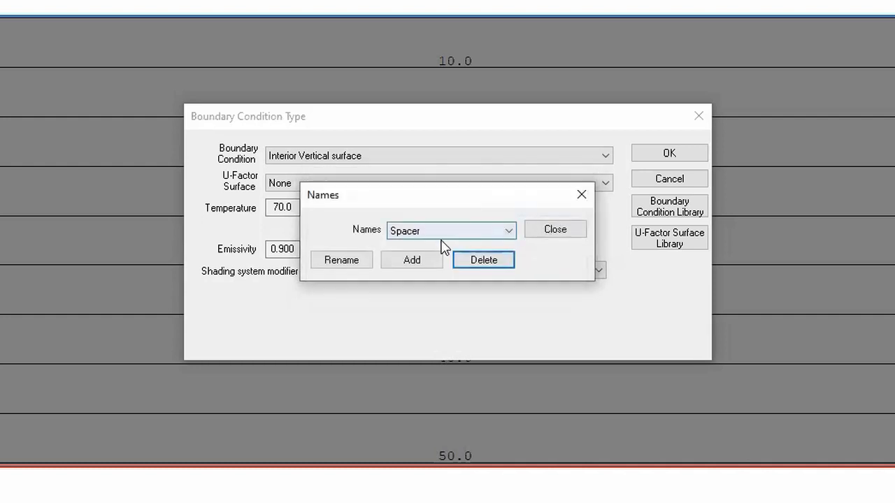
{"action": "left_click", "coordinate": [481, 261]}
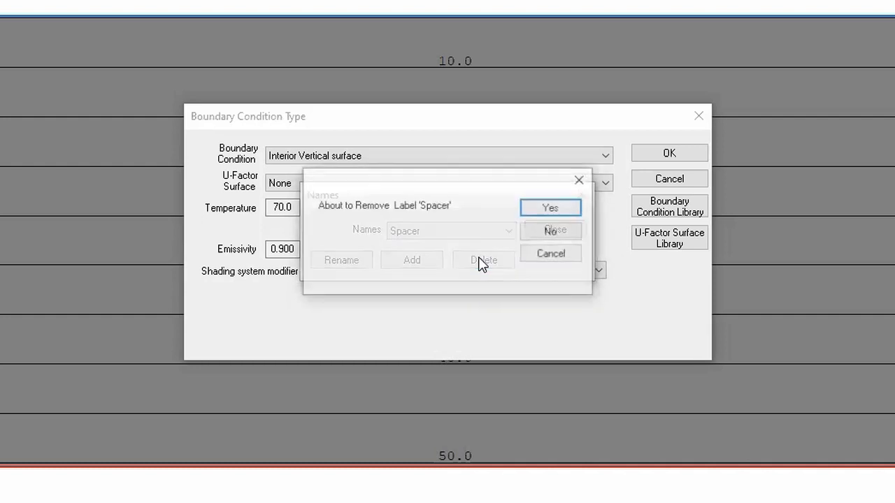
{"action": "left_click", "coordinate": [536, 212]}
{"action": "left_click", "coordinate": [424, 235]}
{"action": "left_click", "coordinate": [425, 234]}
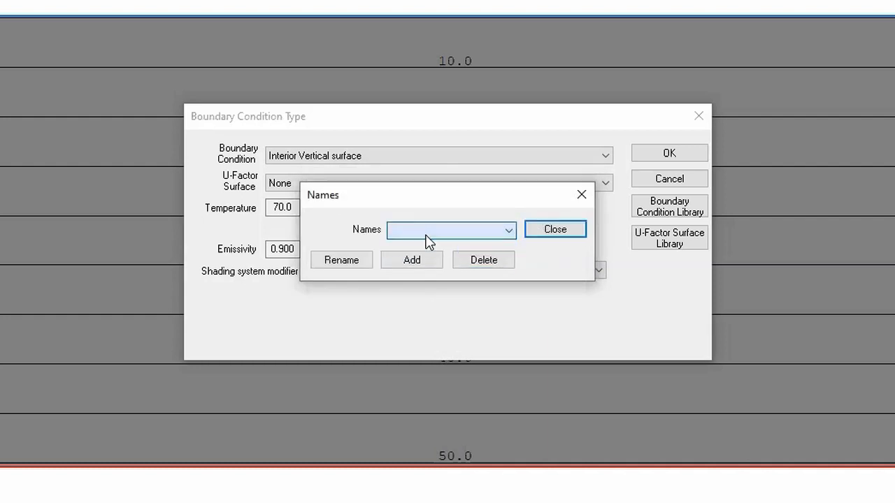
Add two U-factor surface names, Interior Side and Exterior Side, to the library.
{"action": "left_click", "coordinate": [400, 262]}
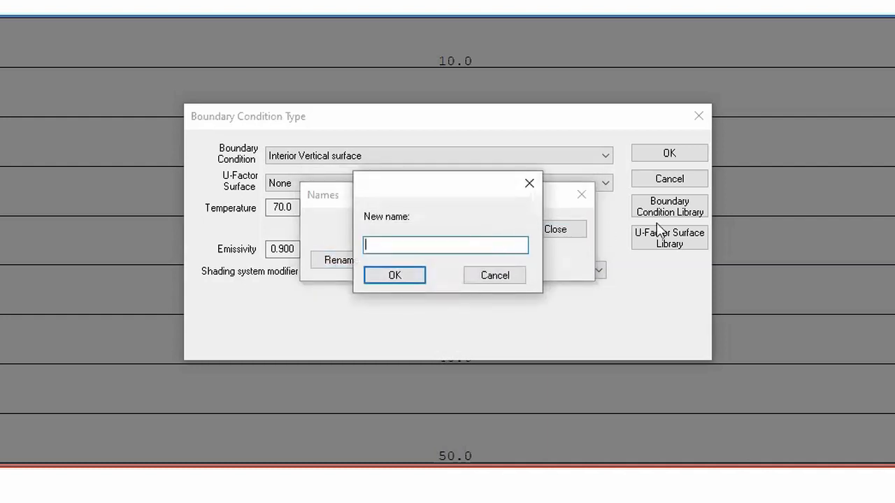
{"action": "type", "text": "Interior Side"}
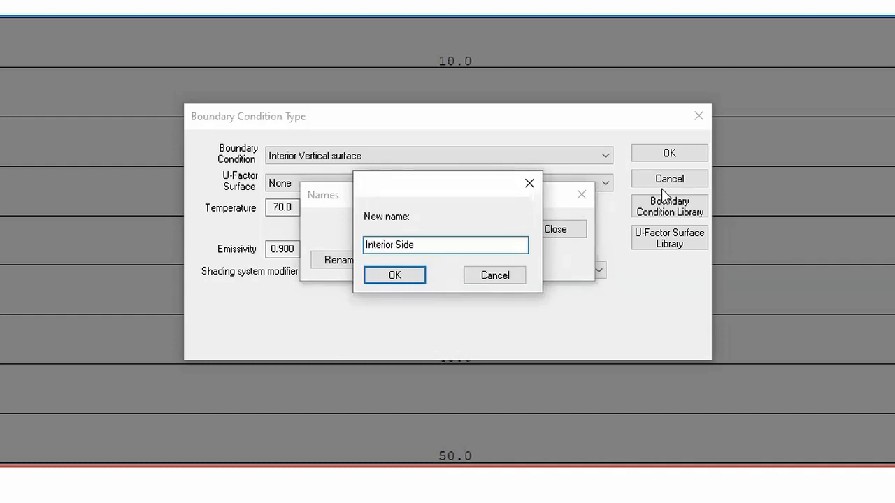
{"action": "left_click", "coordinate": [394, 273]}
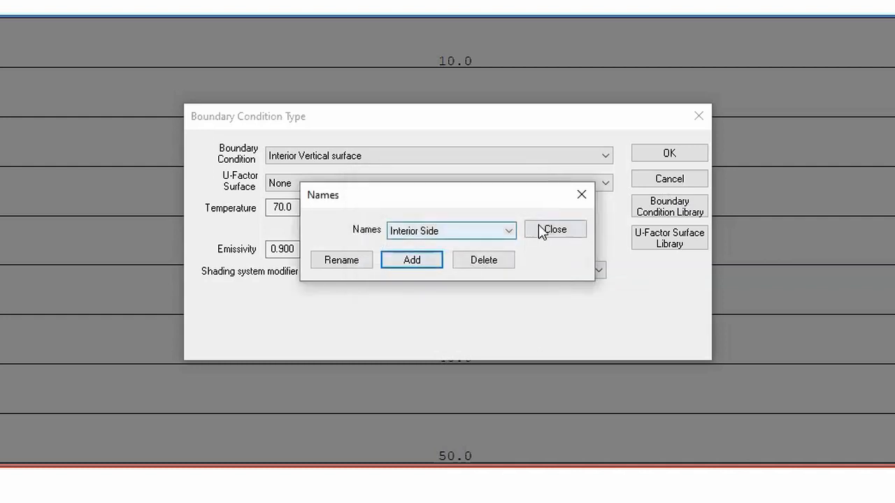
{"action": "left_click", "coordinate": [406, 264]}
{"action": "type", "text": "Exter"}
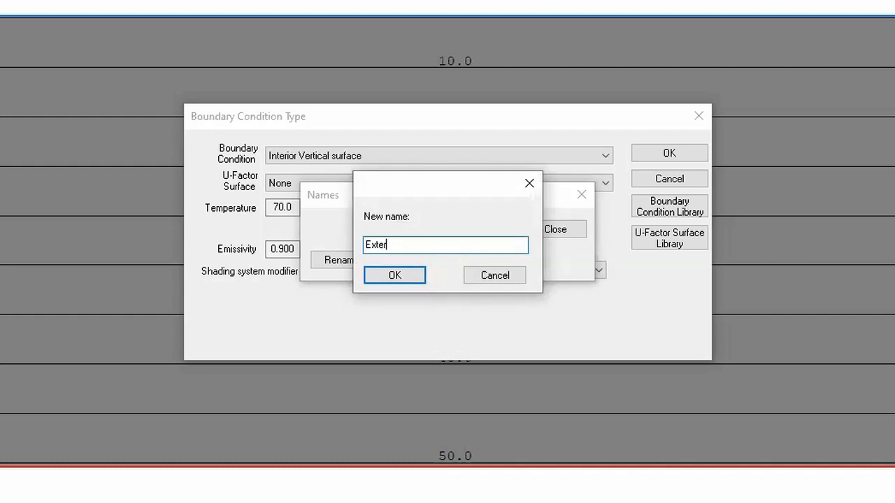
{"action": "type", "text": "ior Side"}
{"action": "left_click", "coordinate": [393, 276]}
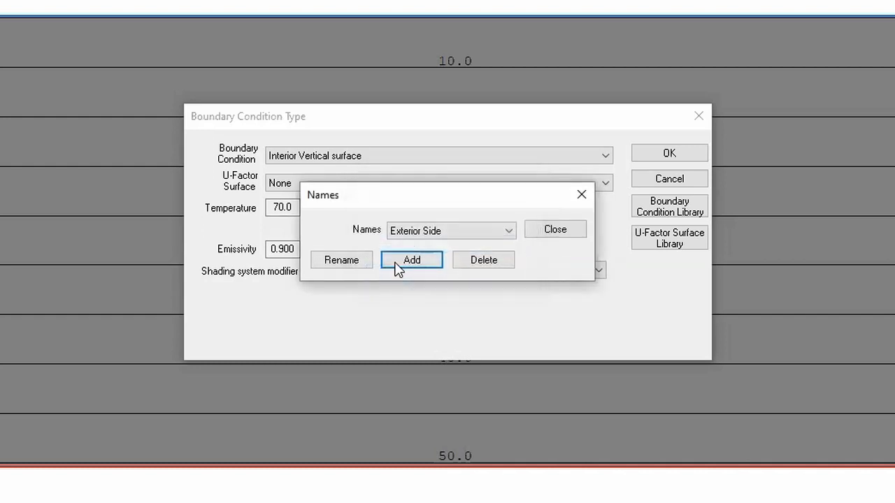
Add a U-factor surface name Corner inside to the library and close the library.
{"action": "left_click", "coordinate": [409, 256]}
{"action": "type", "text": "C"}
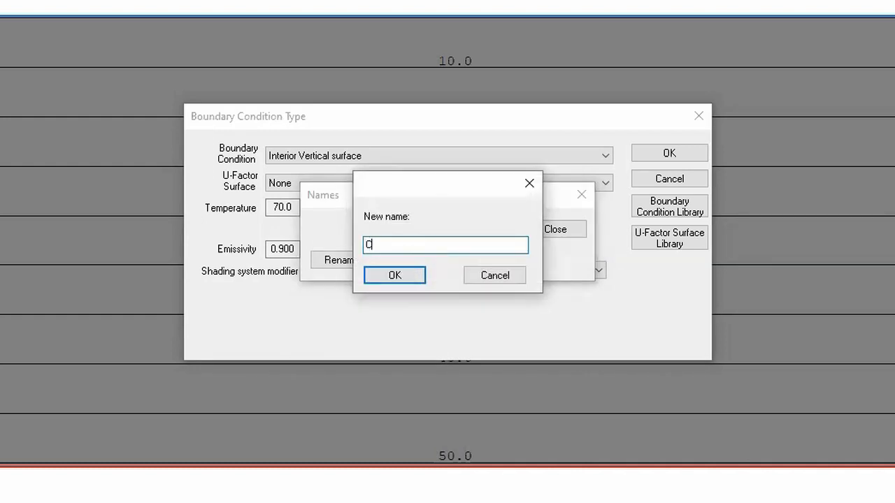
{"action": "type", "text": "orner inside"}
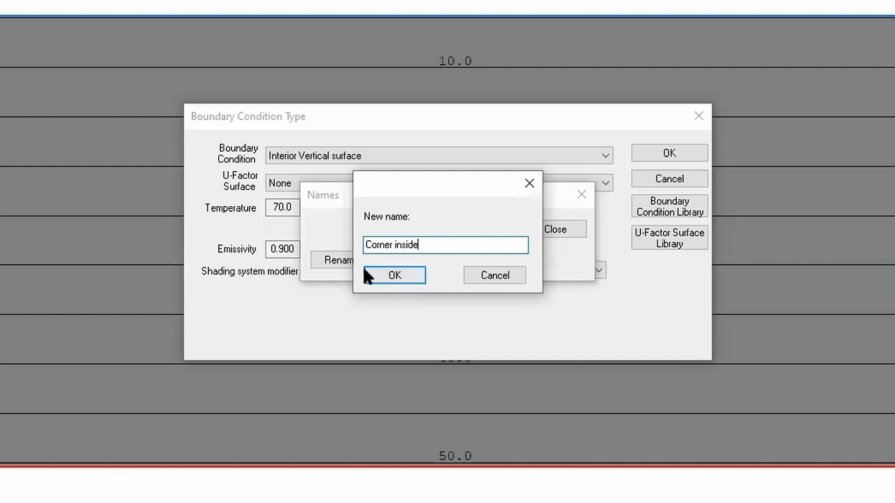
{"action": "left_click", "coordinate": [365, 272]}
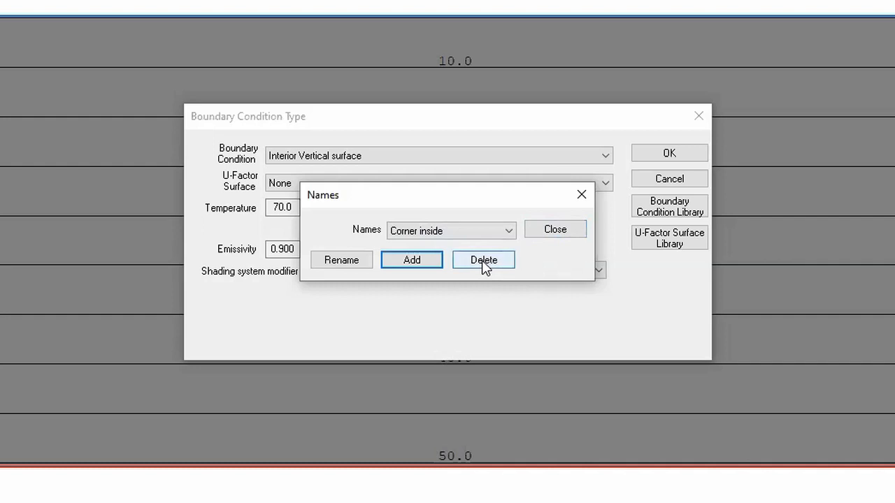
{"action": "left_click", "coordinate": [555, 230]}
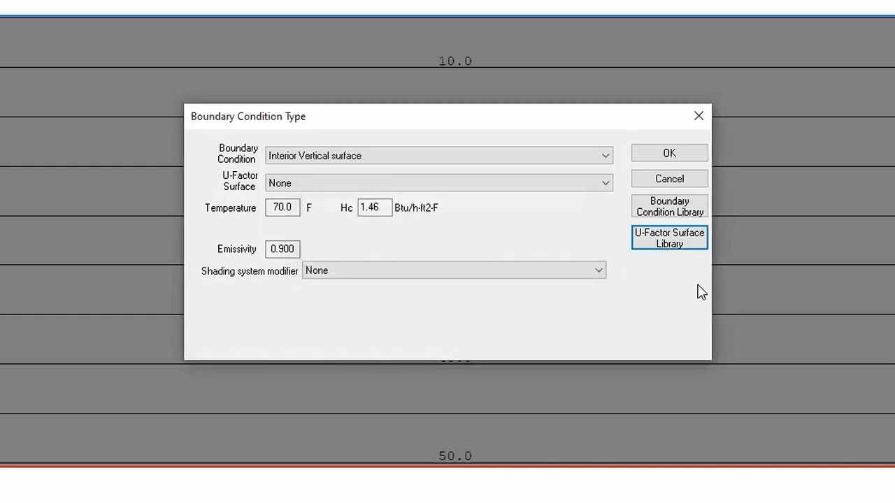
Assign the Interior Side U-factor surface to the lower edge's boundary condition and accept the recalculation notice.
{"action": "left_click", "coordinate": [357, 181]}
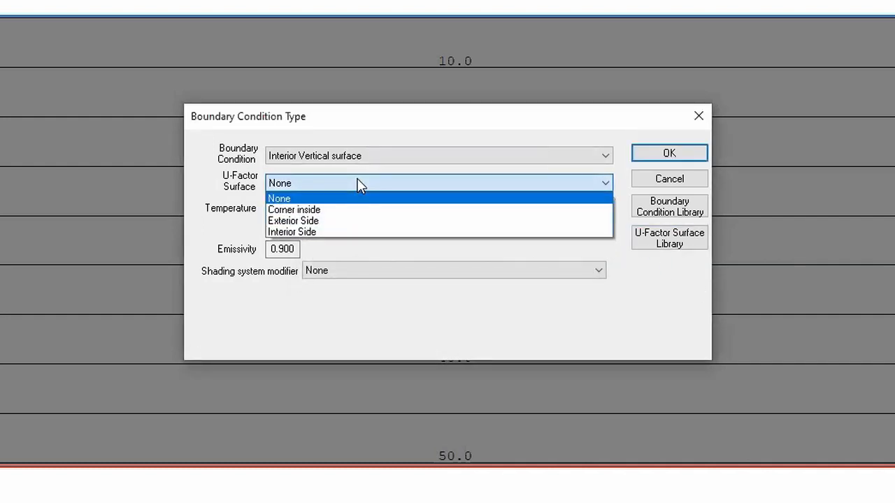
{"action": "left_click", "coordinate": [337, 234]}
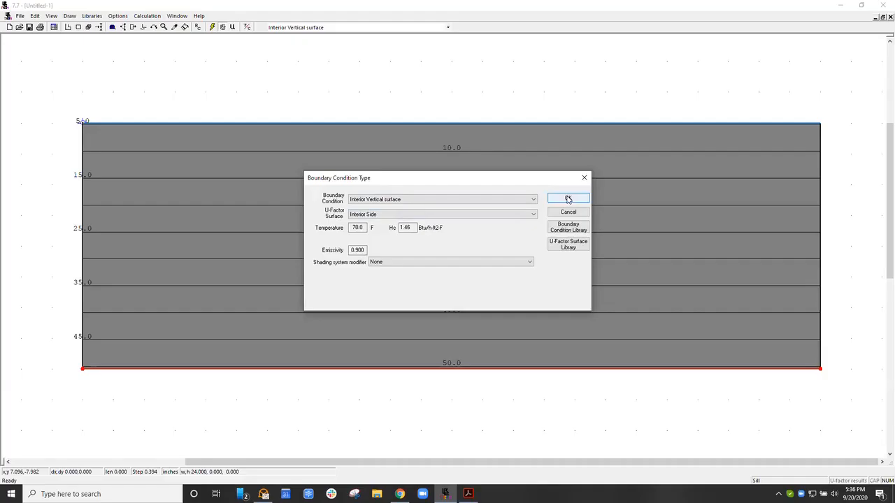
{"action": "left_click", "coordinate": [670, 152]}
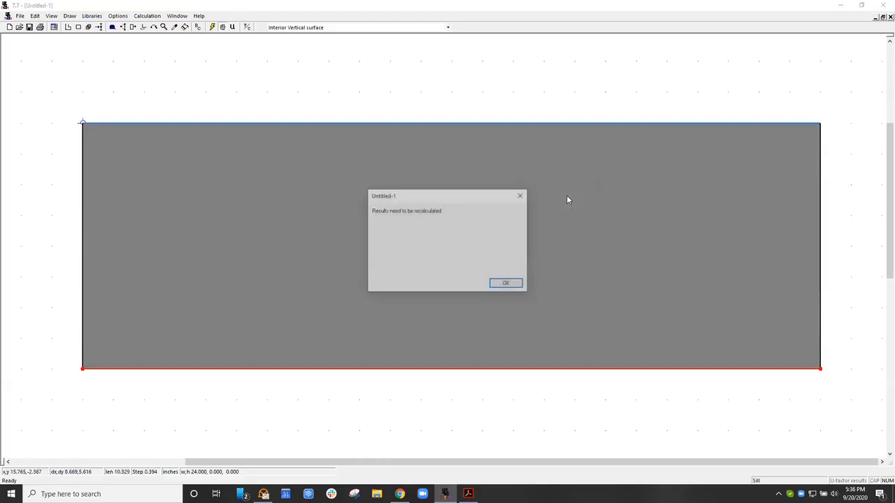
{"action": "left_click", "coordinate": [509, 284]}
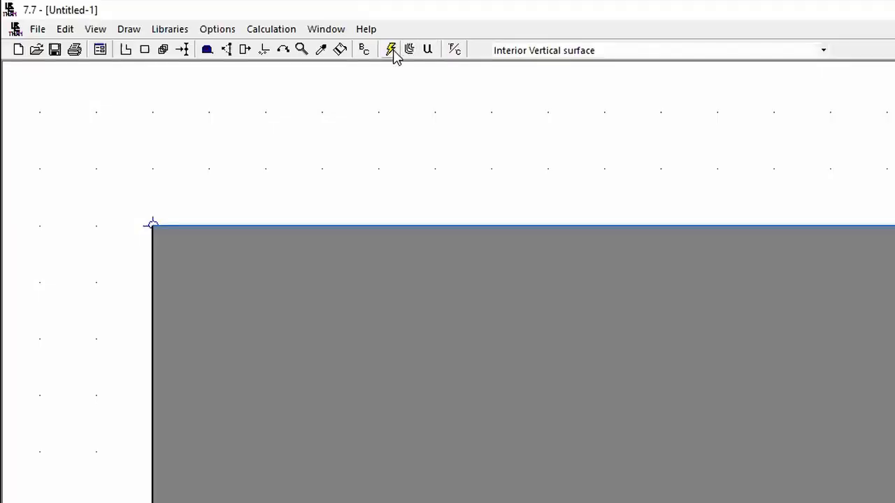
Recalculate the concrete section and open its U-factor results, moving the results window clear of the model.
{"action": "left_click", "coordinate": [212, 26]}
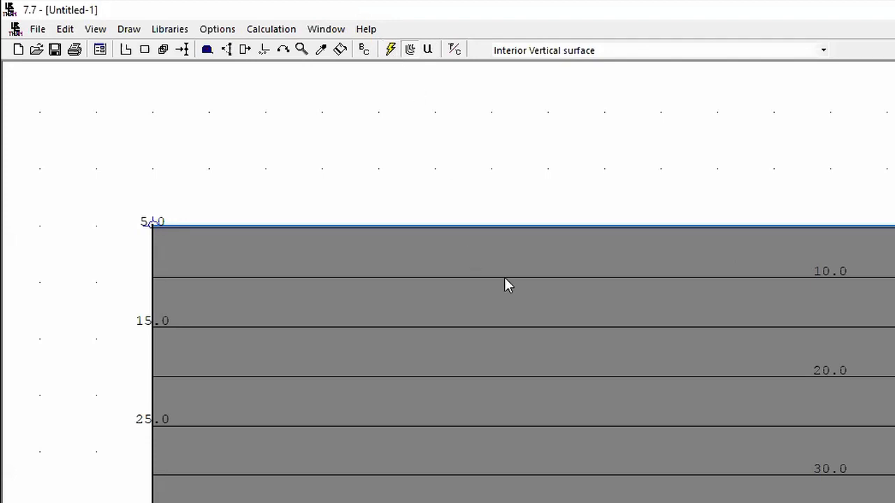
{"action": "left_click", "coordinate": [429, 51]}
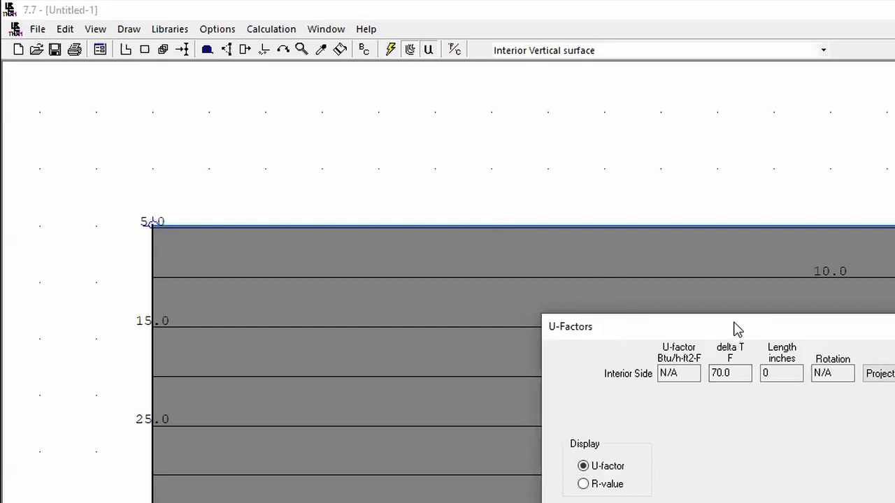
{"action": "left_click_drag", "start_coordinate": [738, 330], "coordinate": [273, 151]}
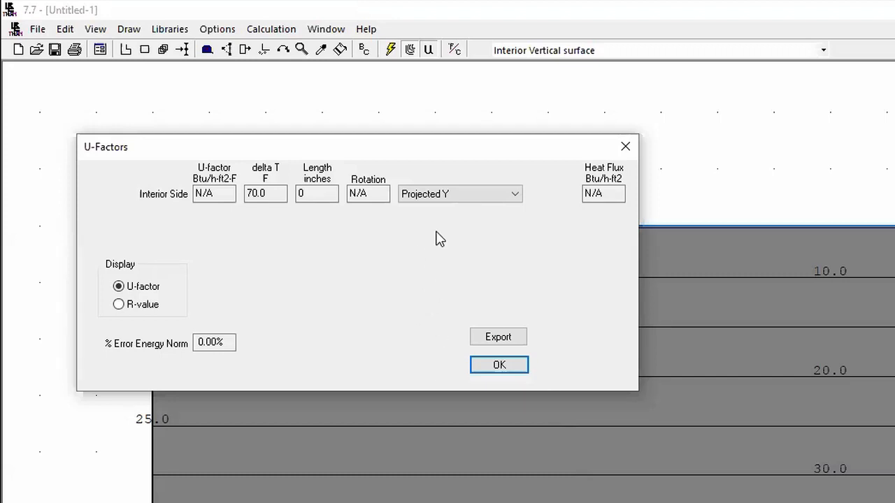
Base the Interior Side result on Total Length and display it as an R-value.
{"action": "left_click", "coordinate": [414, 196]}
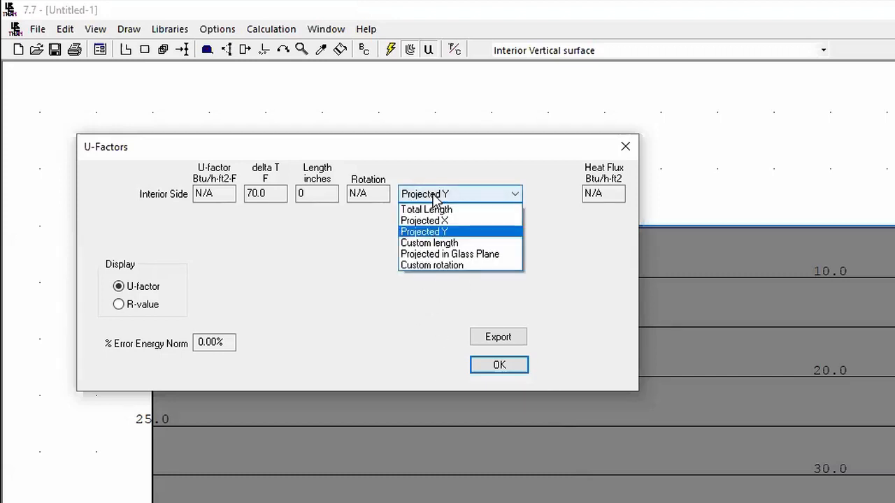
{"action": "left_click", "coordinate": [435, 207]}
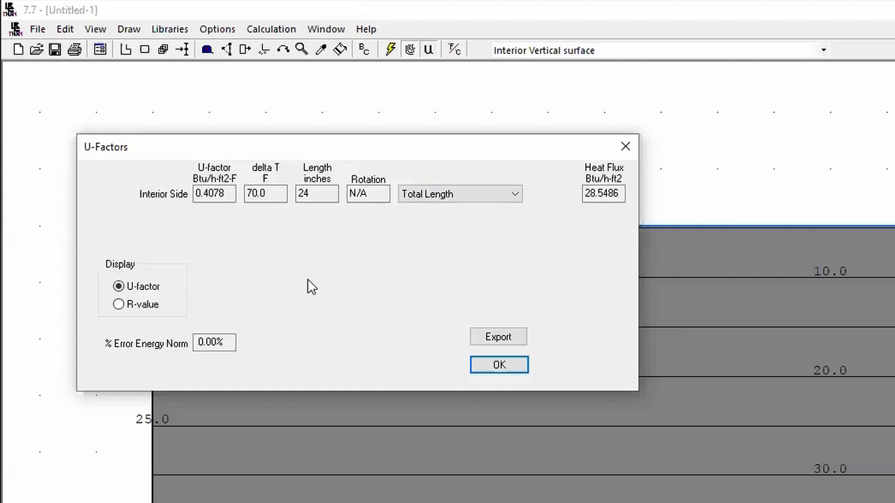
{"action": "left_click", "coordinate": [149, 314]}
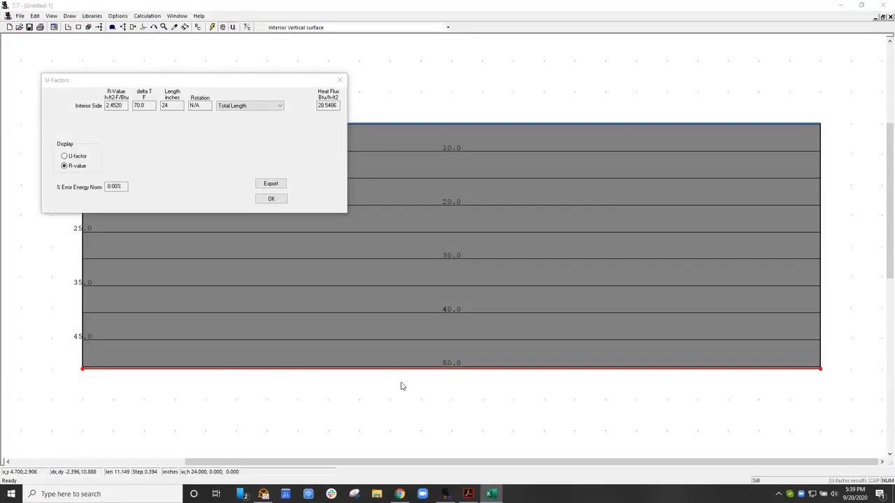
Switch to the blank Excel workbook and enter Concrete in cell B4 and 5 in C4.
{"action": "left_click", "coordinate": [491, 494]}
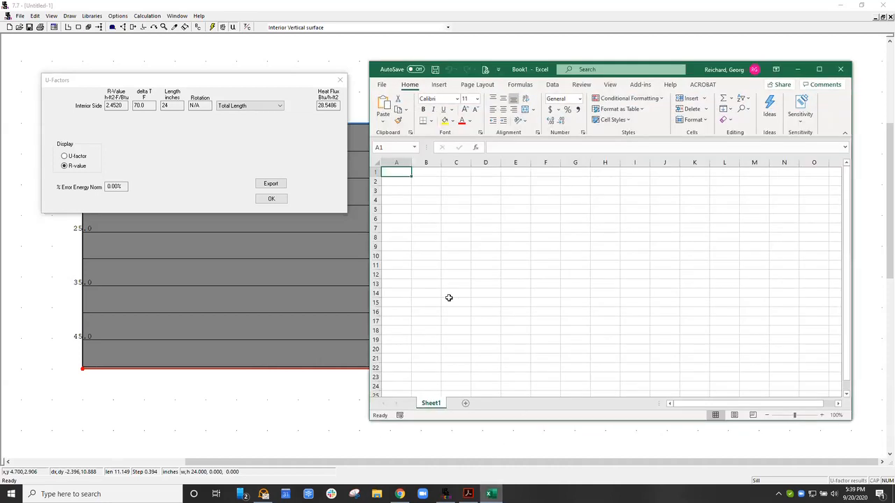
{"action": "left_click", "coordinate": [433, 193]}
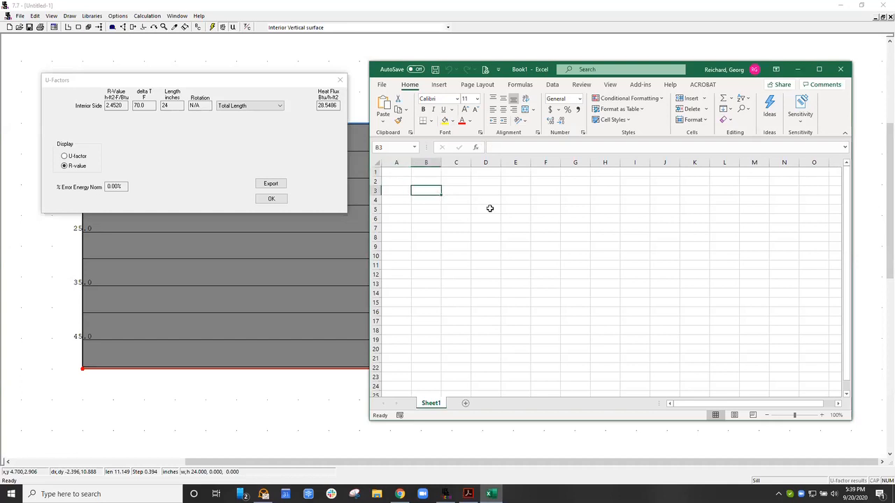
{"action": "left_click", "coordinate": [424, 202]}
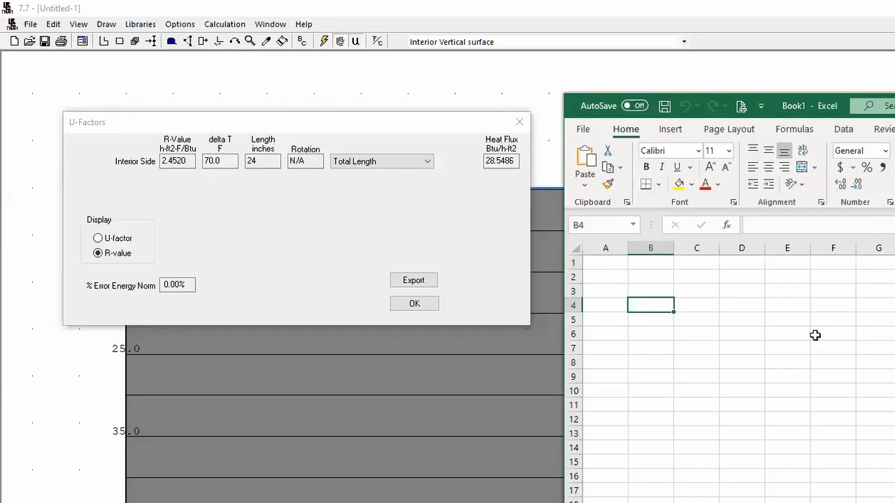
{"action": "type", "text": "Concre"}
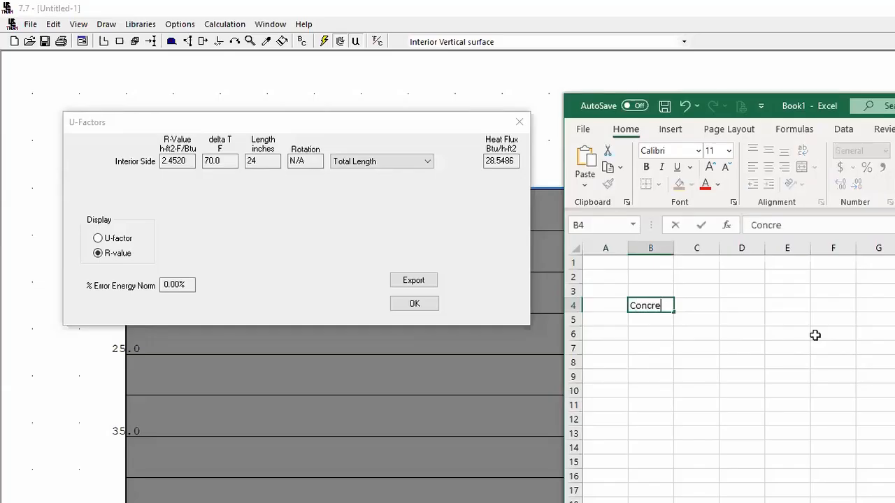
{"action": "type", "text": "te"}
{"action": "key", "text": "Tab"}
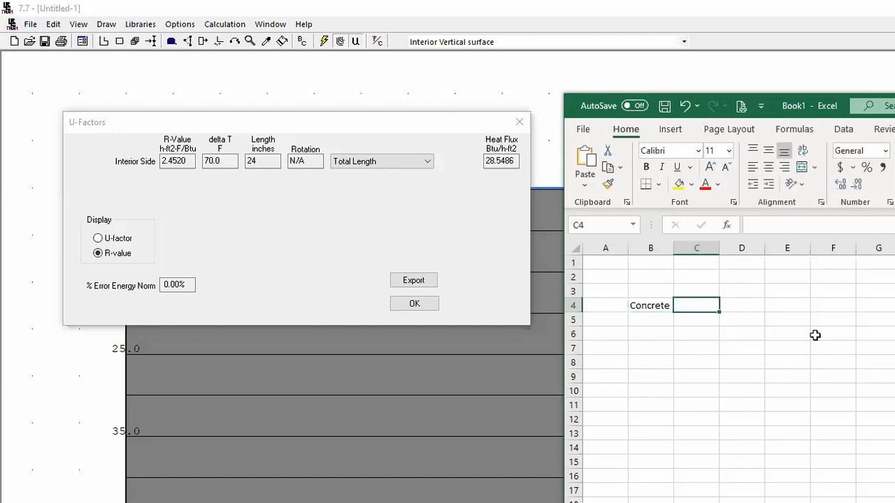
{"action": "type", "text": "5"}
{"action": "key", "text": "Tab"}
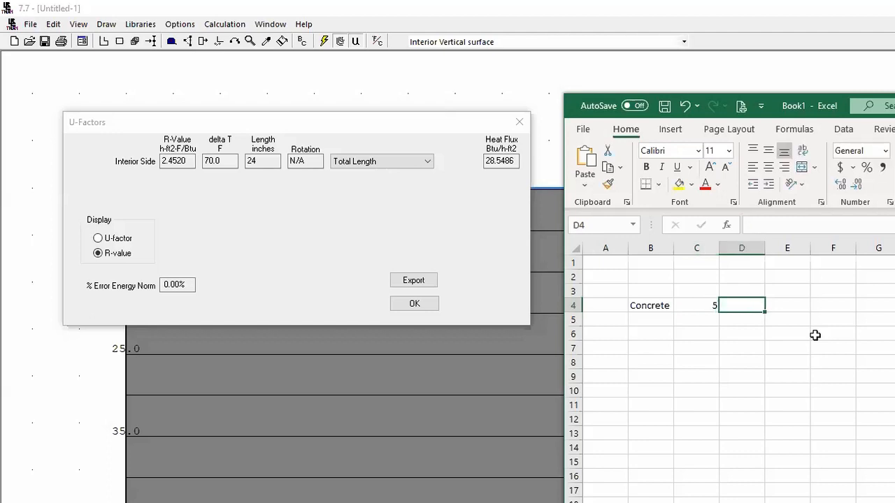
Enter the unit heading BTUh/sf.F in cell C2 above the concrete value.
{"action": "key", "text": "Up"}
{"action": "key", "text": "Up"}
{"action": "key", "text": "Left"}
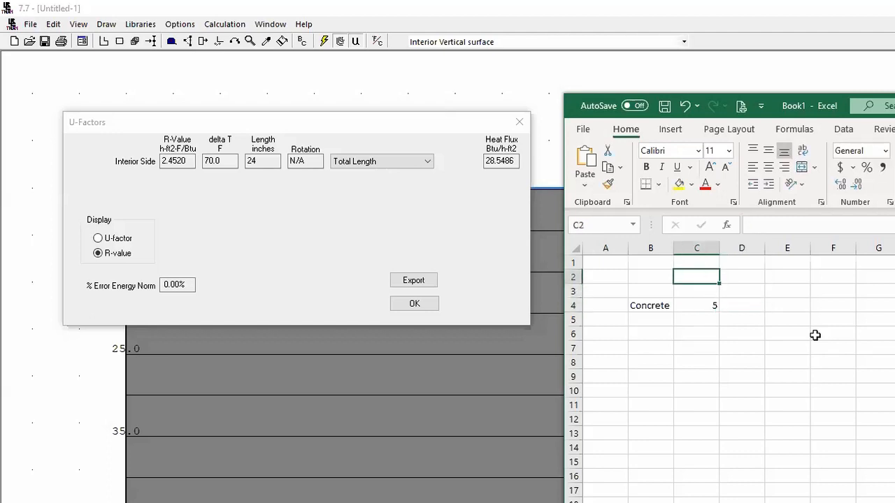
{"action": "type", "text": "BTU"}
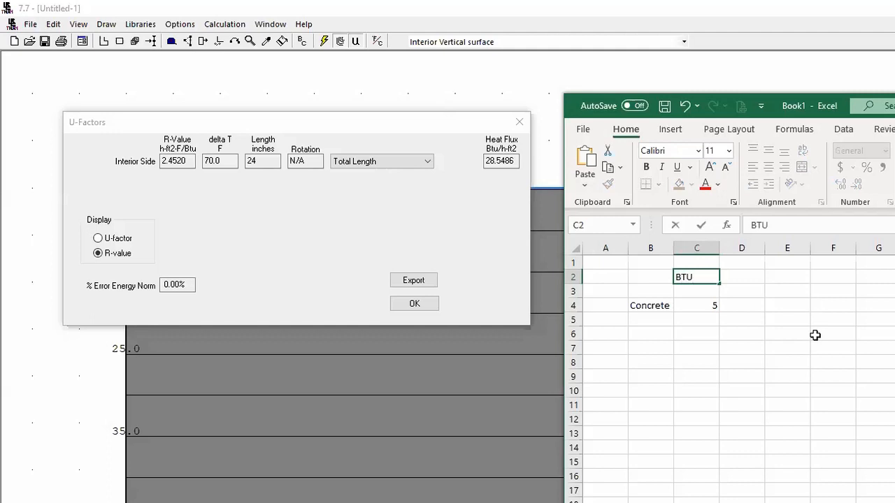
{"action": "type", "text": "h/sf.F"}
{"action": "key", "text": "Return"}
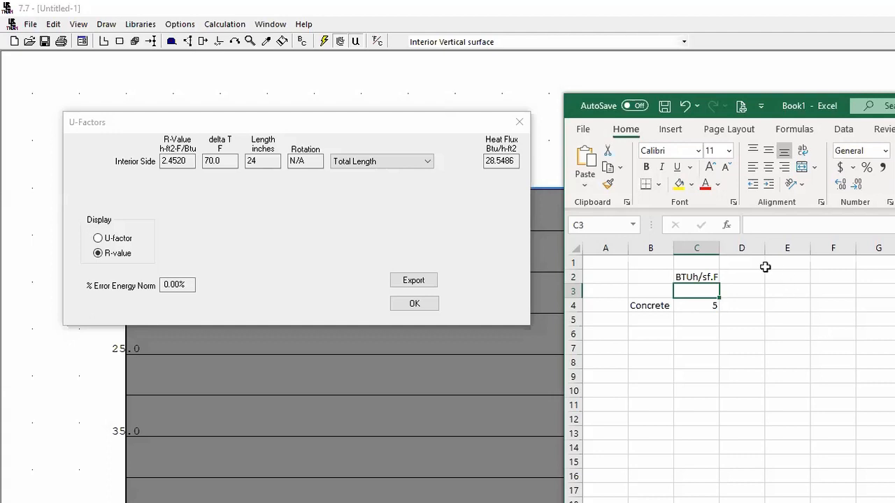
Calculate the reciprocal of the concrete value in cell D4 with the formula =1/C4.
{"action": "left_click", "coordinate": [742, 305]}
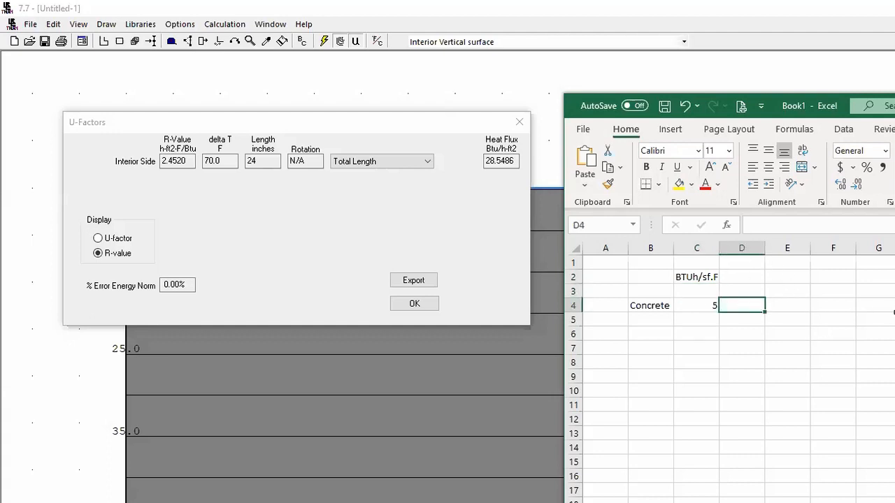
{"action": "type", "text": "="}
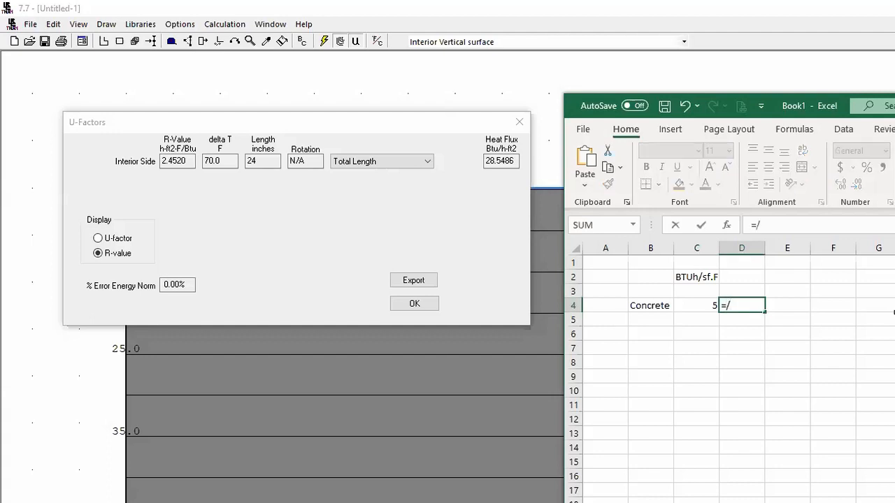
{"action": "type", "text": "1"}
{"action": "left_click", "coordinate": [696, 305]}
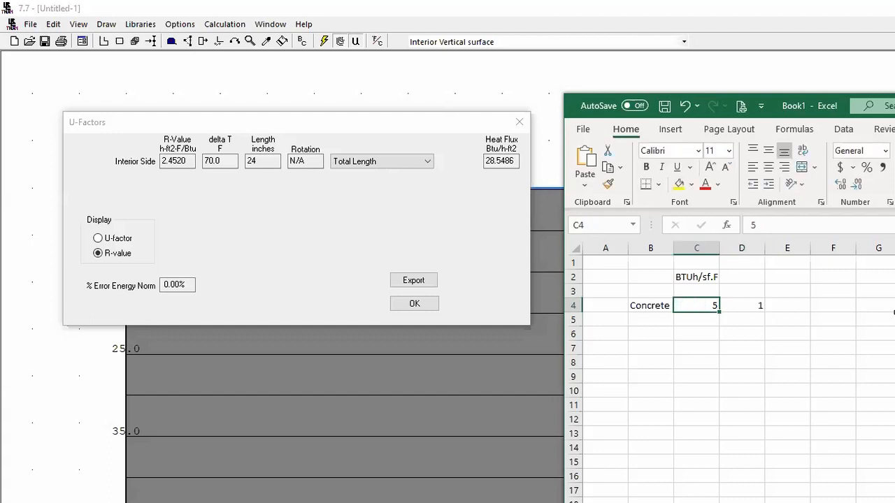
{"action": "left_click", "coordinate": [741, 305]}
{"action": "key", "text": "F2"}
{"action": "type", "text": "/"}
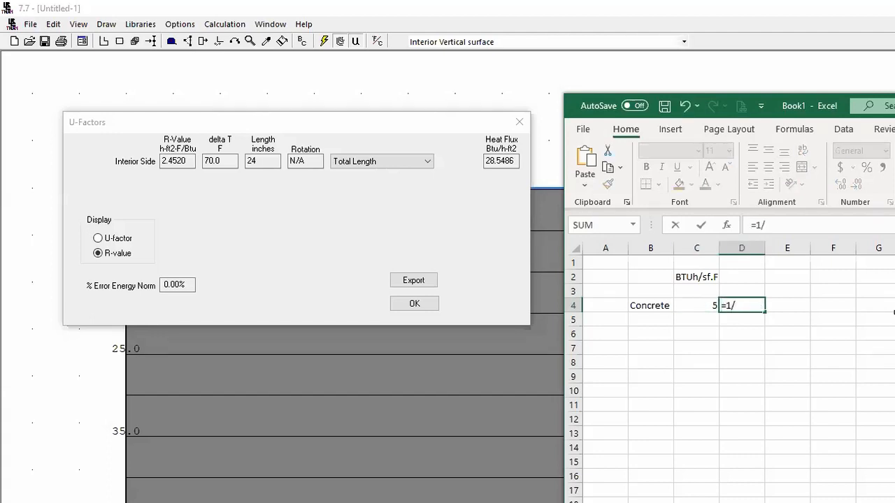
{"action": "left_click", "coordinate": [698, 305]}
{"action": "key", "text": "Return"}
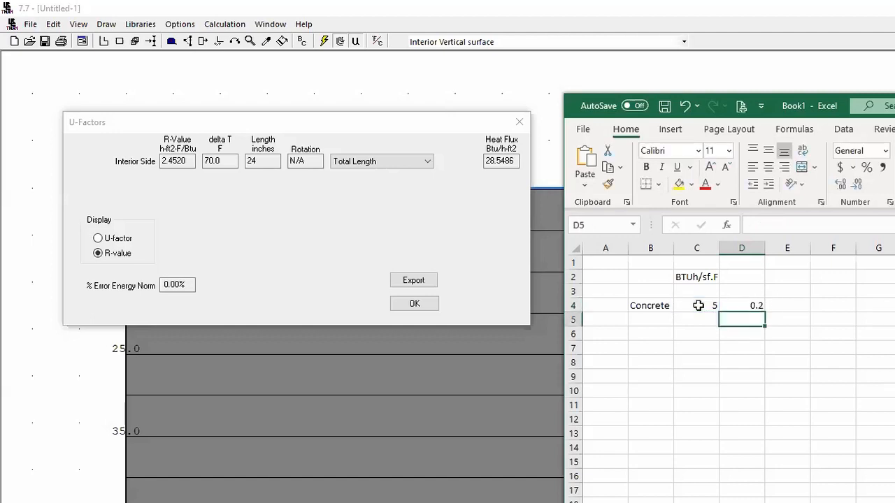
Enter the unit heading sf.F/BTUh in cell D2 above the reciprocal value.
{"action": "key", "text": "Up"}
{"action": "key", "text": "Up"}
{"action": "key", "text": "Up"}
{"action": "key", "text": "F2"}
{"action": "type", "text": "sf"}
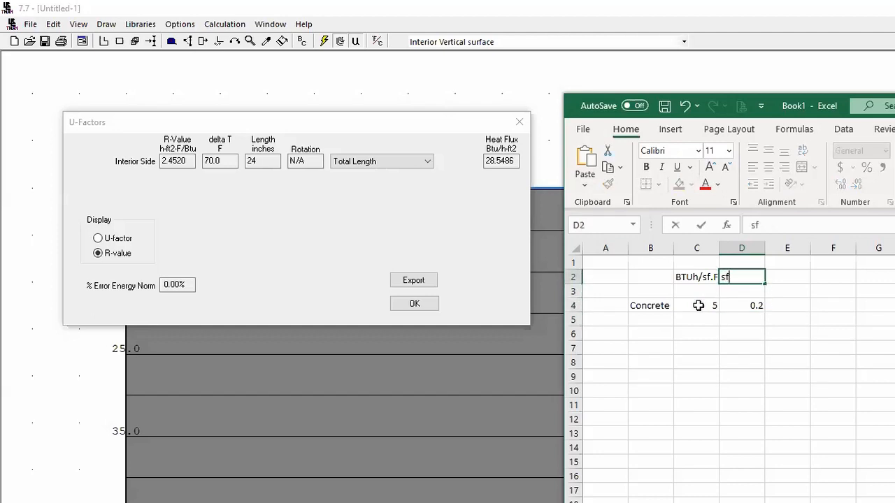
{"action": "type", "text": ".F/BTUh"}
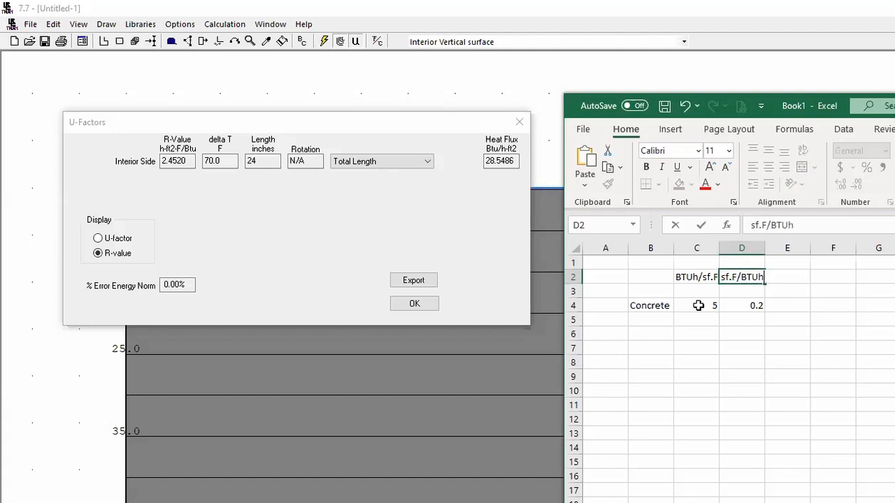
{"action": "key", "text": "Return"}
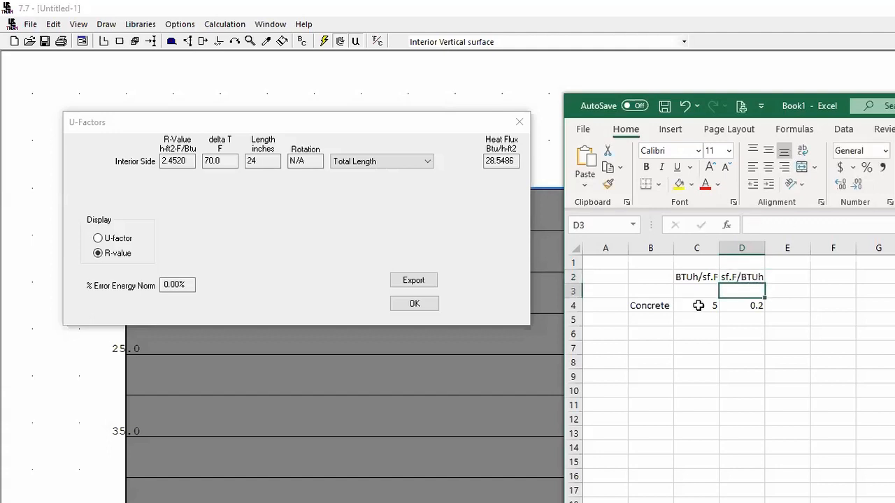
Enter the concrete thickness 8 in cell E4 and its unit heading in in E2.
{"action": "key", "text": "Down"}
{"action": "key", "text": "Up"}
{"action": "key", "text": "Up"}
{"action": "key", "text": "Down"}
{"action": "key", "text": "Down"}
{"action": "key", "text": "Right"}
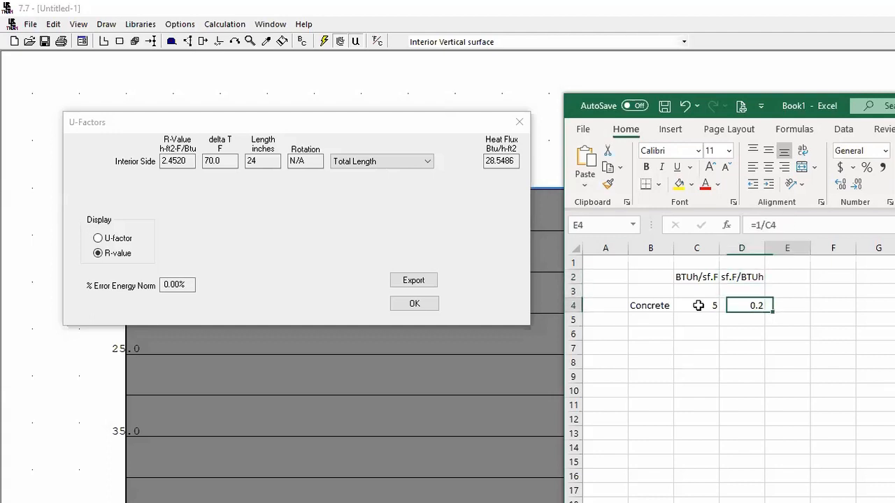
{"action": "type", "text": "8"}
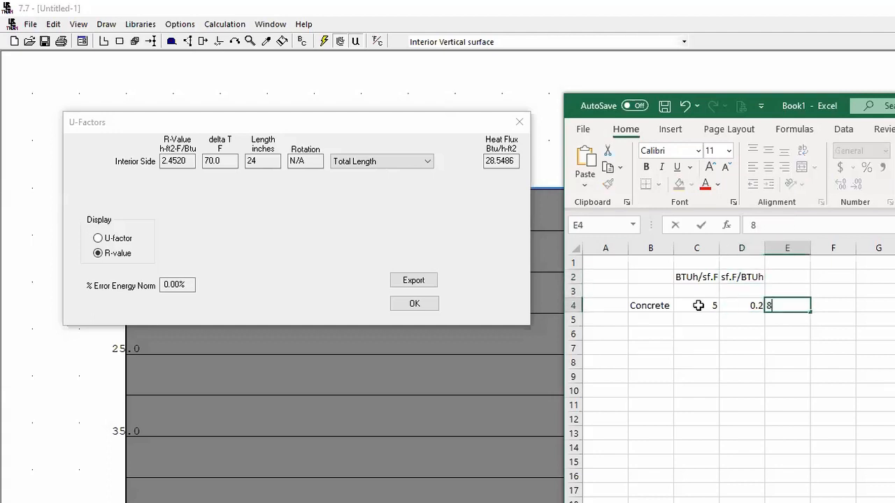
{"action": "key", "text": "Up"}
{"action": "key", "text": "Up"}
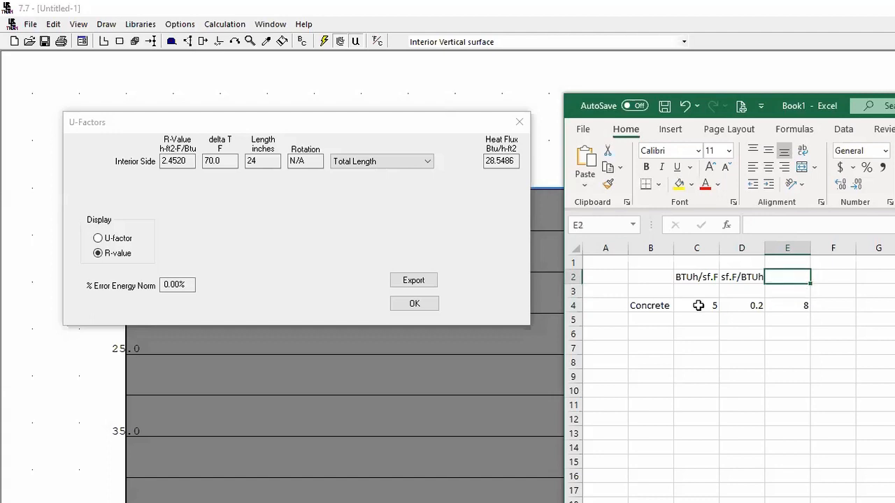
{"action": "type", "text": "in"}
{"action": "key", "text": "Return"}
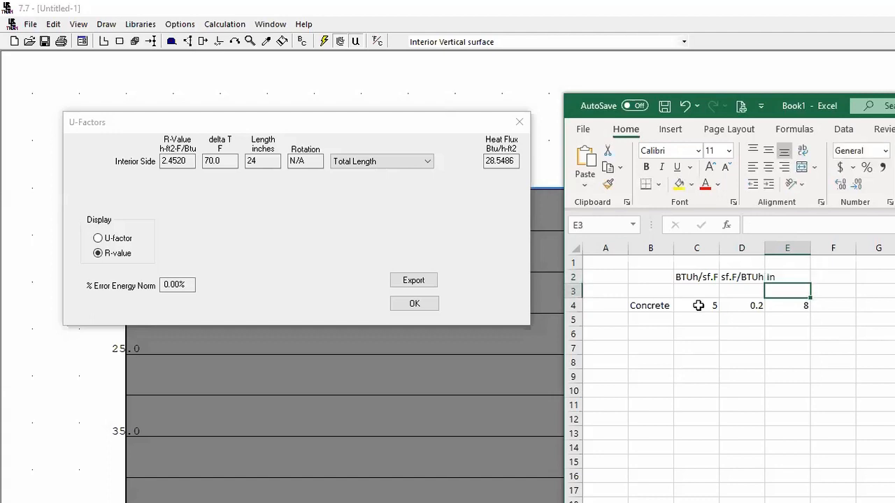
Calculate the concrete's total resistance in cell F4 by multiplying D4 by the thickness in E4.
{"action": "key", "text": "Down"}
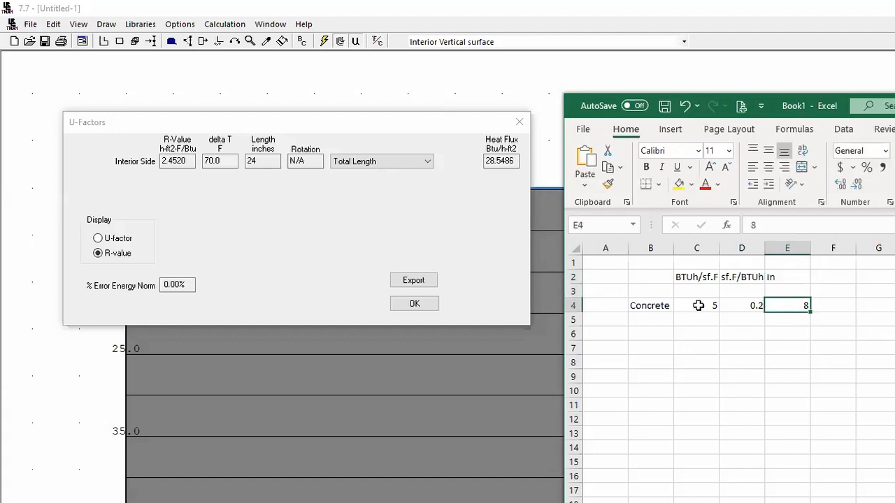
{"action": "key", "text": "Right"}
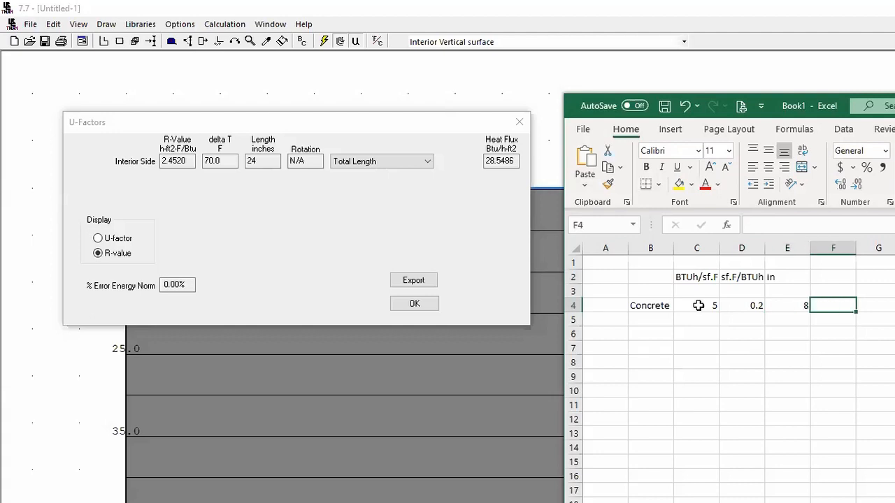
{"action": "type", "text": "="}
{"action": "key", "text": "Left"}
{"action": "key", "text": "Left"}
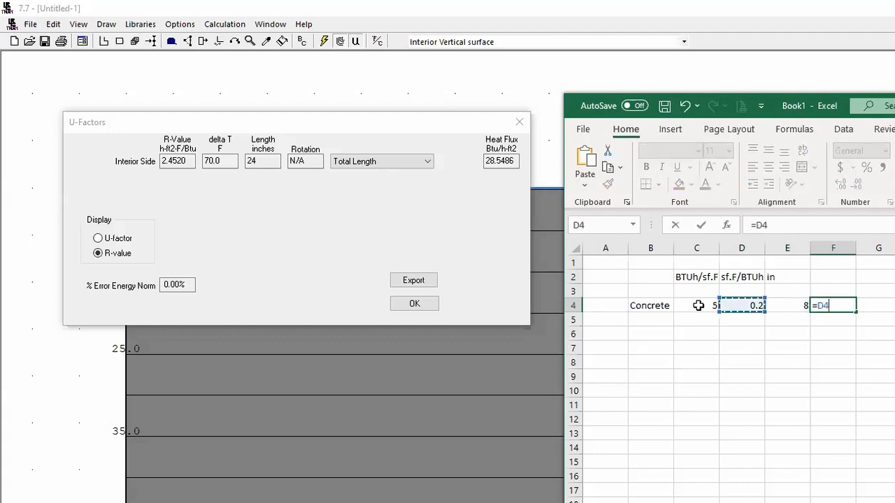
{"action": "type", "text": "*"}
{"action": "key", "text": "Left"}
{"action": "key", "text": "Return"}
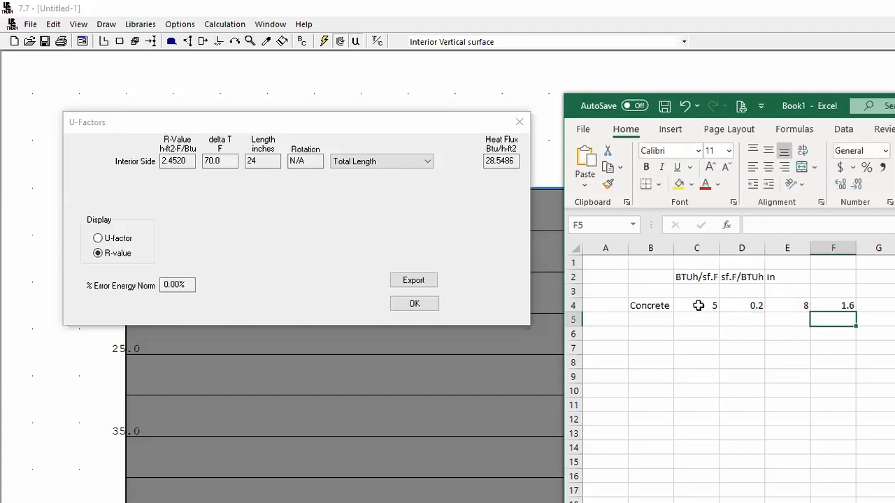
Copy the unit heading sf.F/BTUh from cell D2 into F2 above the calculated resistance.
{"action": "key", "text": "Up"}
{"action": "key", "text": "Up"}
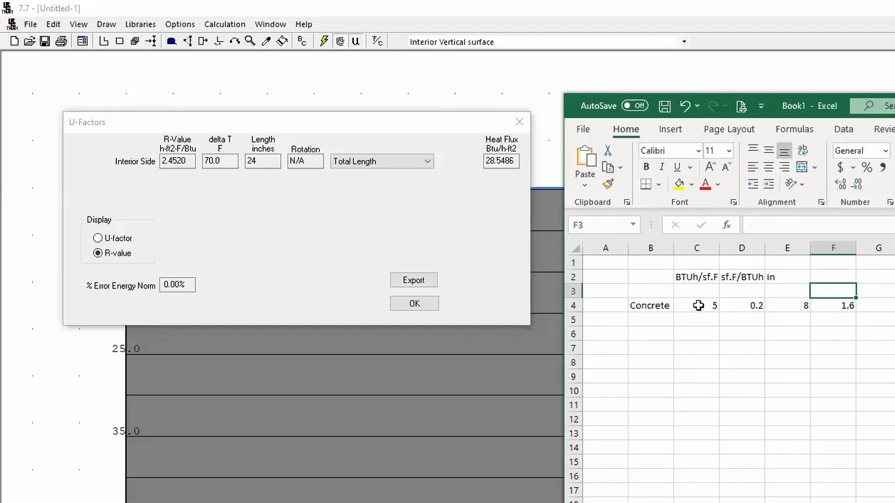
{"action": "key", "text": "Up"}
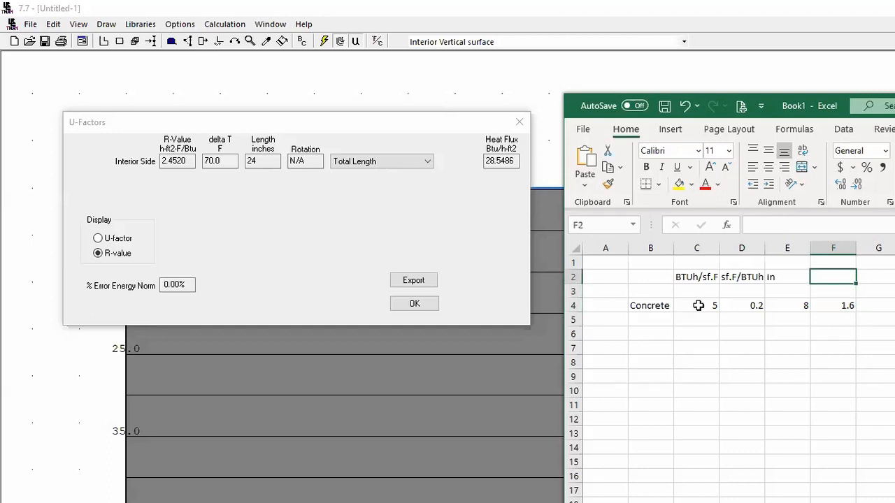
{"action": "key", "text": "Left"}
{"action": "key", "text": "Left"}
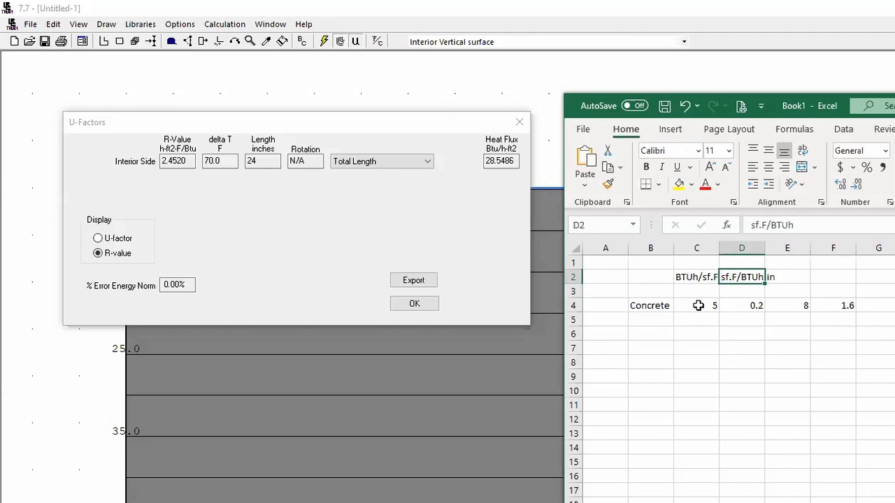
{"action": "key", "text": "ctrl+c"}
{"action": "key", "text": "Right"}
{"action": "key", "text": "Right"}
{"action": "key", "text": "ctrl+v"}
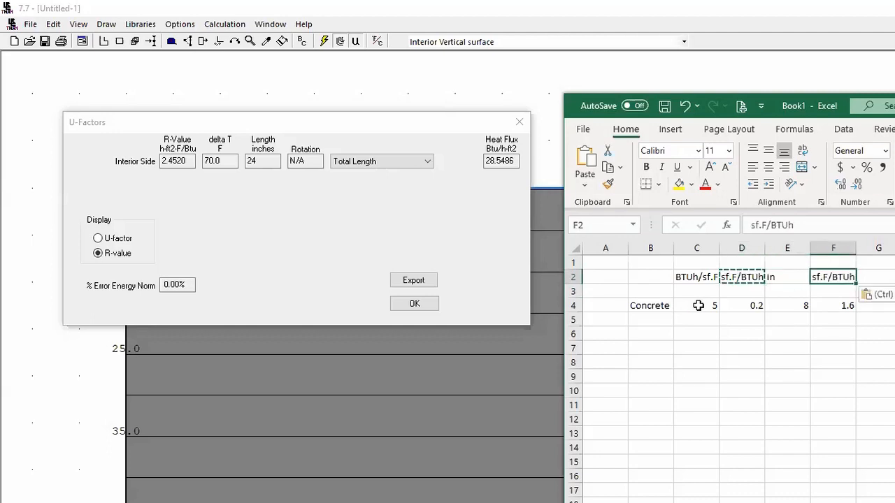
{"action": "key", "text": "F2"}
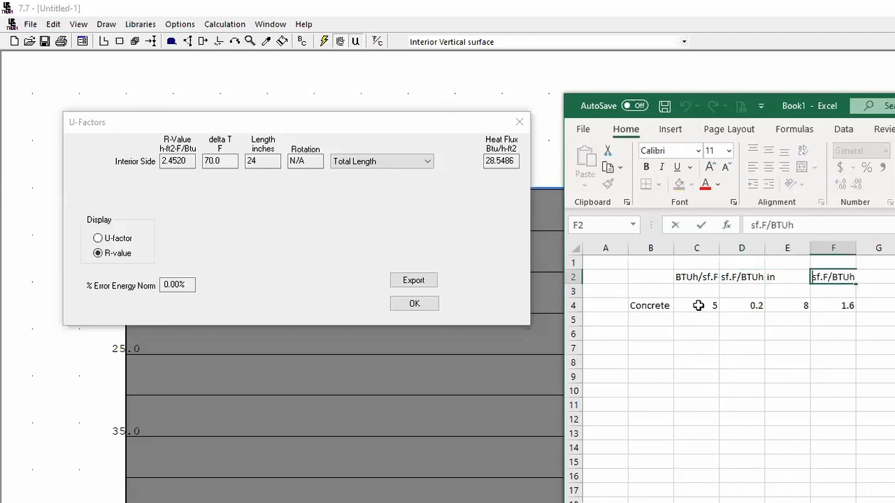
{"action": "key", "text": "Home"}
{"action": "key", "text": "Right"}
{"action": "key", "text": "Right"}
{"action": "key", "text": "Escape"}
Change the unit heading in cell C2 to BTUh.in/sf.F.
{"action": "key", "text": "Left"}
{"action": "key", "text": "Left"}
{"action": "key", "text": "Left"}
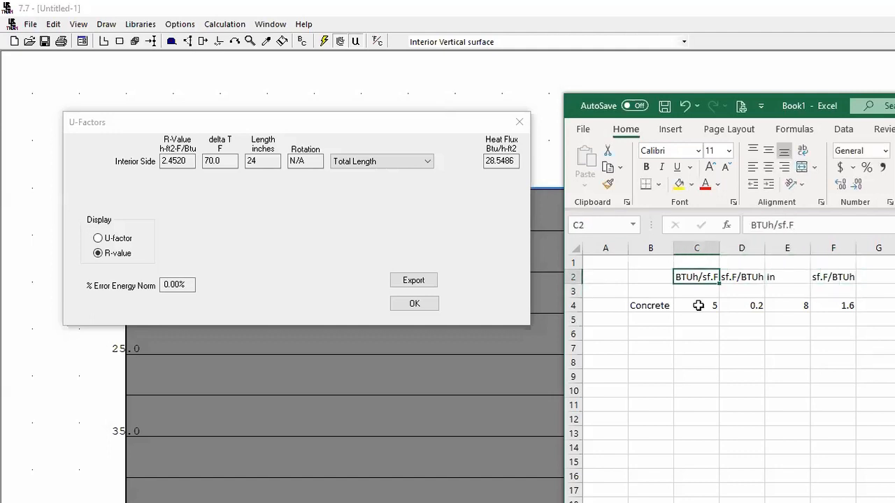
{"action": "key", "text": "F2"}
{"action": "key", "text": "Left"}
{"action": "key", "text": "Left"}
{"action": "key", "text": "Left"}
{"action": "key", "text": "Left"}
{"action": "key", "text": "Left"}
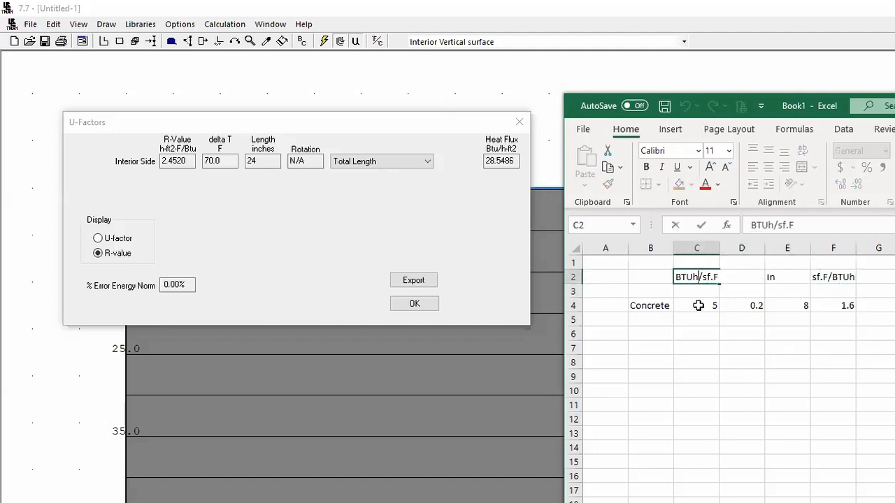
{"action": "type", "text": ".in"}
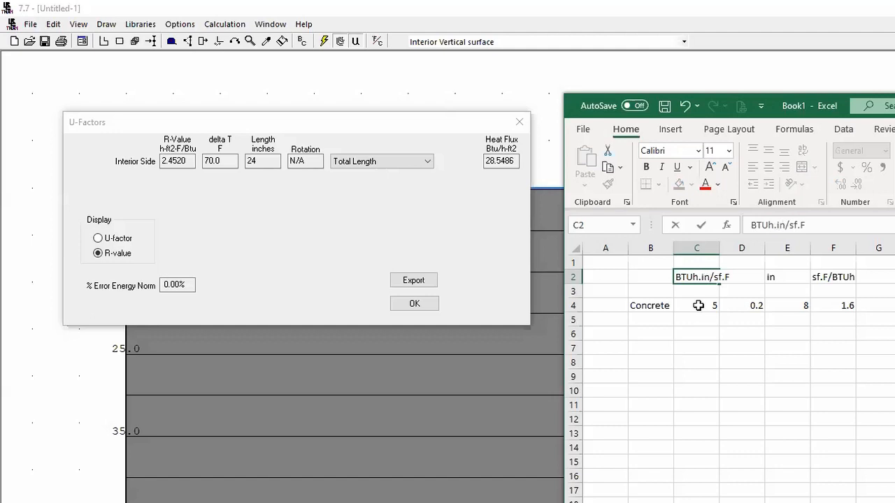
{"action": "key", "text": "Return"}
Change the unit heading in cell D2 to sf.F/BTUh.in.
{"action": "key", "text": "Up"}
{"action": "key", "text": "Right"}
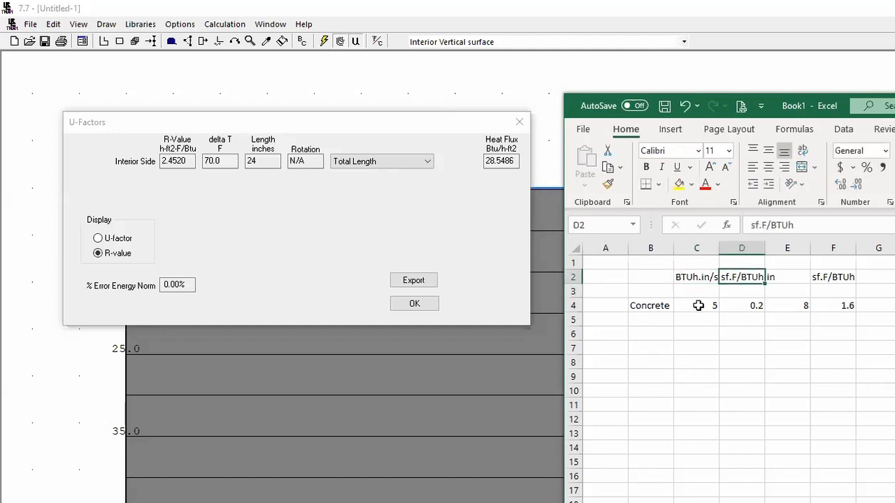
{"action": "key", "text": "F2"}
{"action": "type", "text": ".in"}
{"action": "key", "text": "Return"}
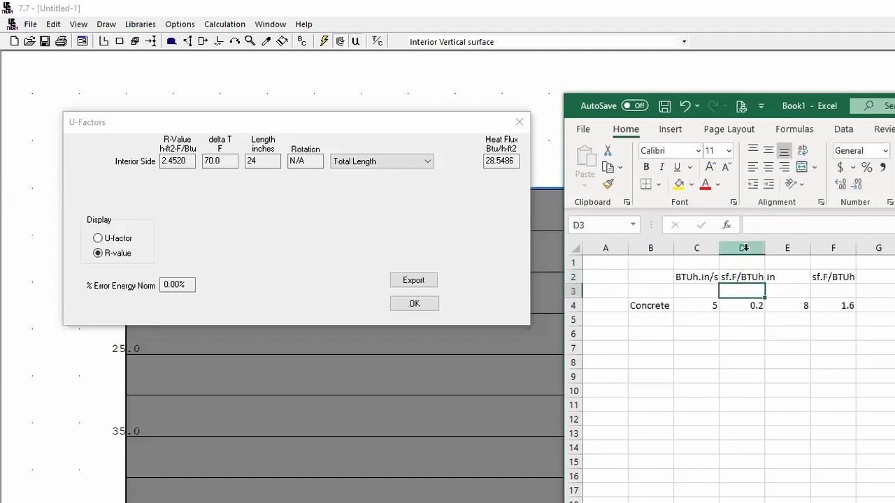
Fit the widths of columns C and D to their contents and centre the contents of columns C through F.
{"action": "double_click", "coordinate": [719, 249]}
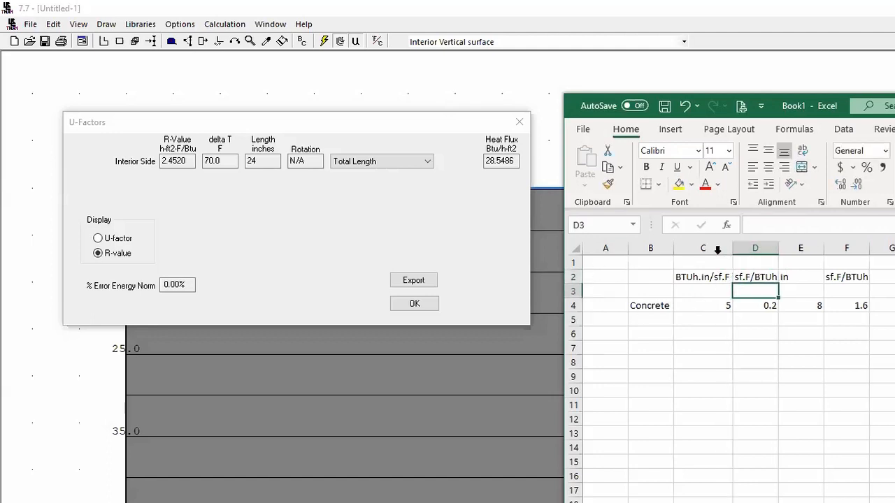
{"action": "double_click", "coordinate": [779, 243]}
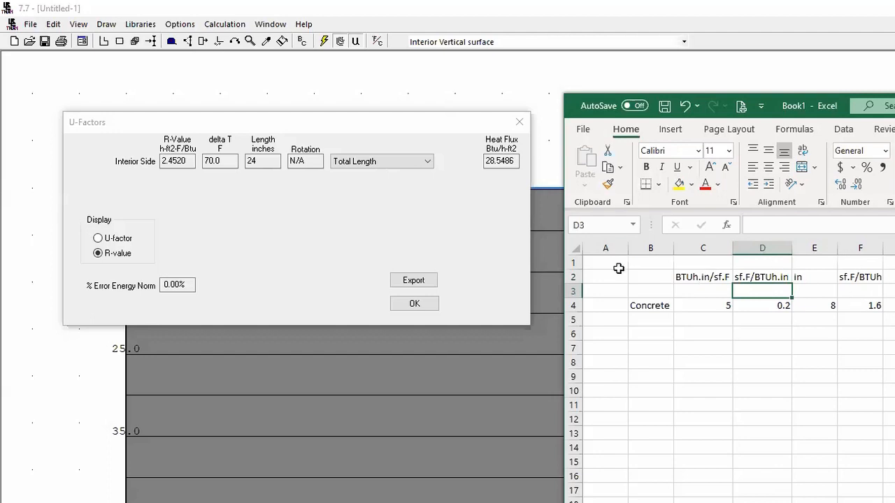
{"action": "left_click_drag", "start_coordinate": [697, 276], "coordinate": [880, 276]}
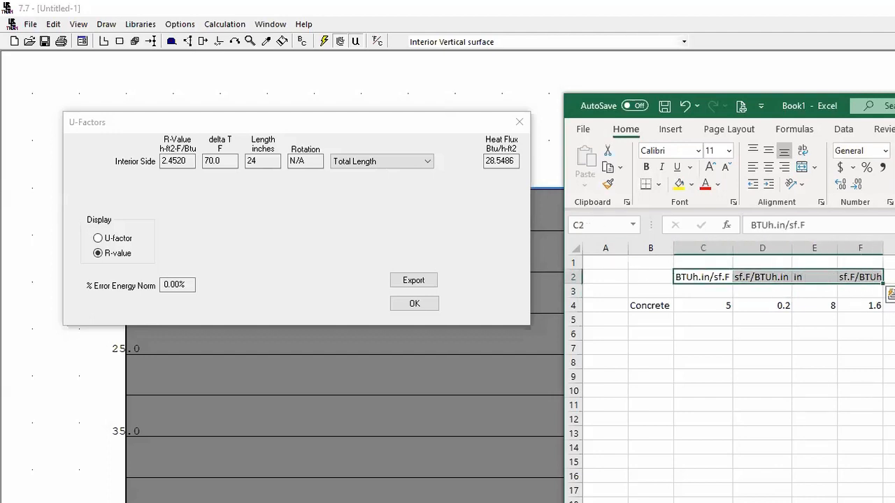
{"action": "left_click", "coordinate": [769, 167]}
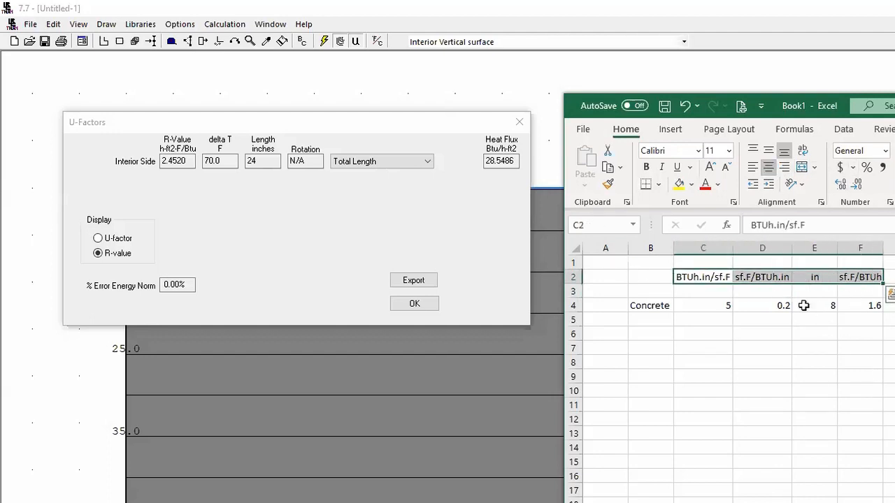
{"action": "left_click_drag", "start_coordinate": [701, 249], "coordinate": [865, 255]}
{"action": "left_click", "coordinate": [767, 168]}
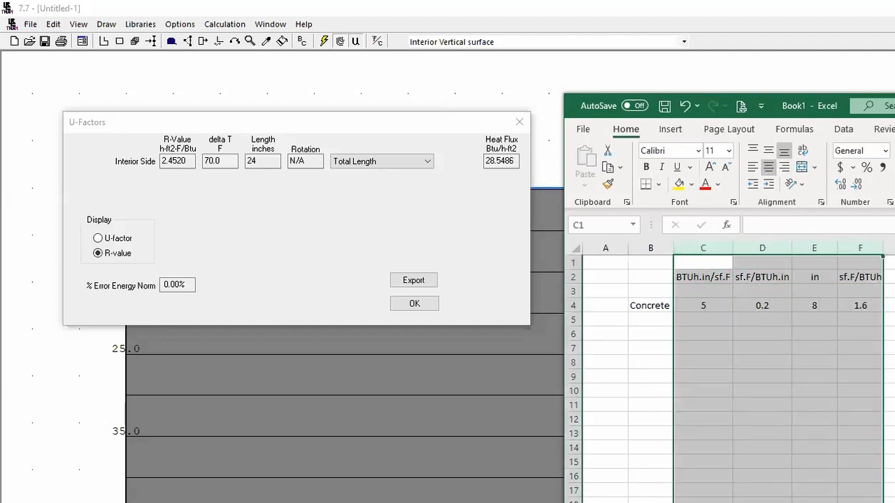
{"action": "left_click", "coordinate": [871, 291]}
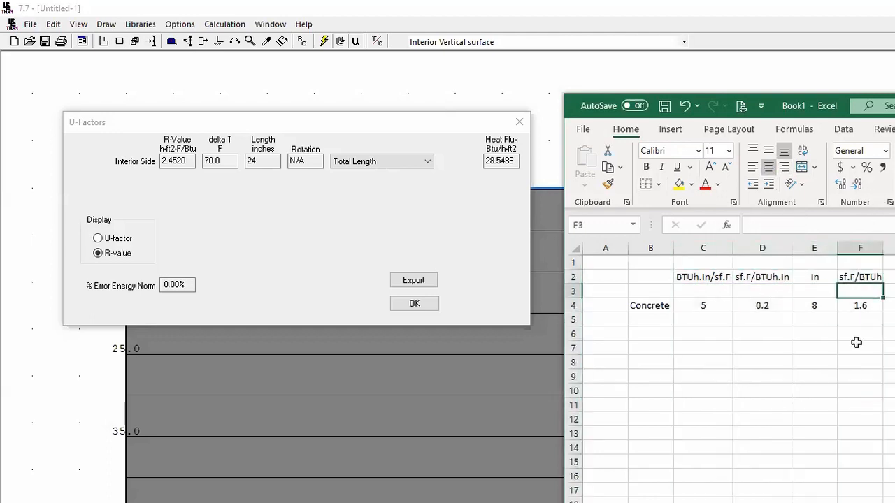
Insert an empty row at row 3, between the unit headings and the Concrete row.
{"action": "right_click", "coordinate": [570, 291]}
{"action": "left_click", "coordinate": [612, 408]}
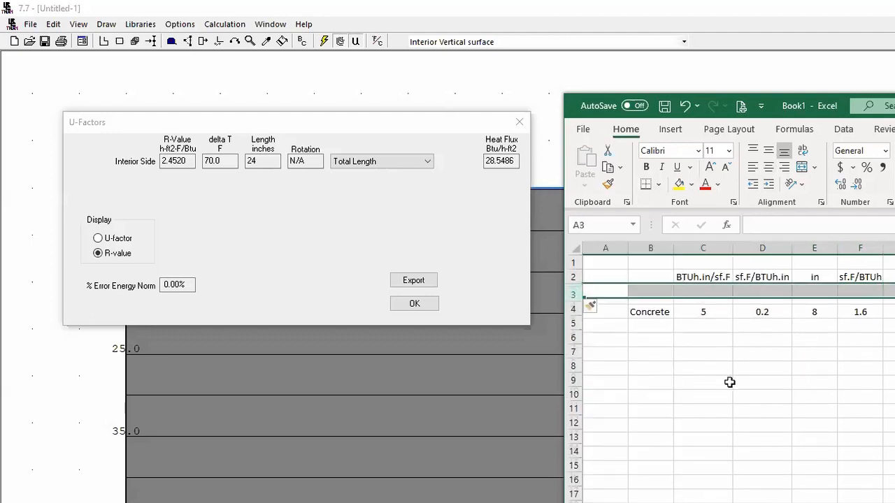
{"action": "left_click", "coordinate": [849, 305]}
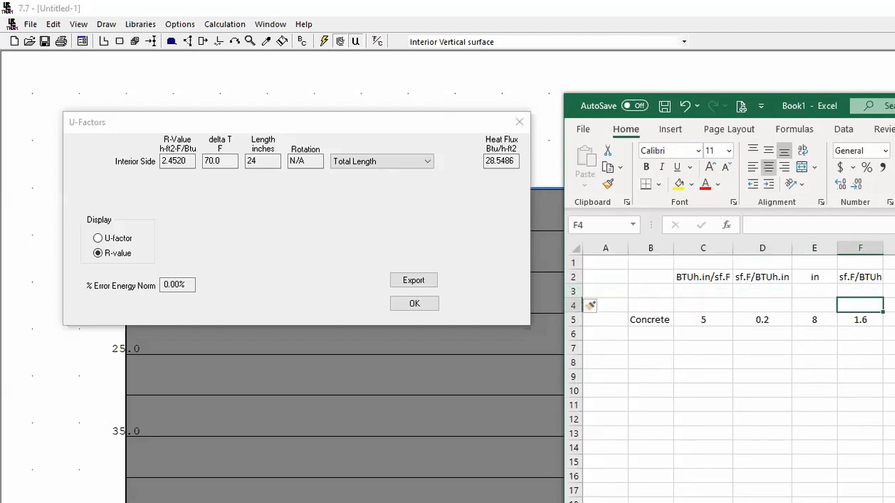
Label the rows above and below Concrete as ext surface in B4 and int surface in B6.
{"action": "left_click", "coordinate": [650, 305]}
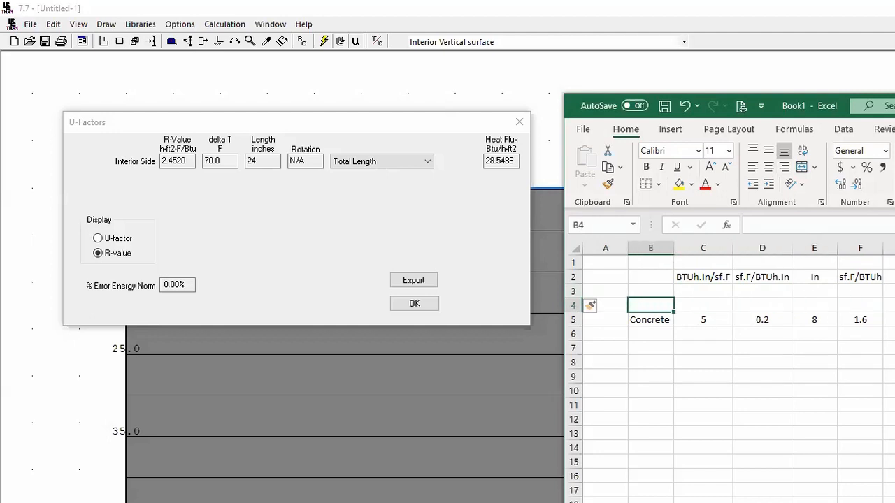
{"action": "type", "text": "ext surface"}
{"action": "key", "text": "Return"}
{"action": "left_click", "coordinate": [651, 333]}
{"action": "type", "text": "int."}
{"action": "key", "text": "BackSpace"}
{"action": "type", "text": "surfach"}
{"action": "key", "text": "BackSpace"}
{"action": "type", "text": "e"}
{"action": "key", "text": "Return"}
Select cell F4, then look up the indoor and outdoor surface resistances in Table 10 of the ASHRAE PDF in Acrobat.
{"action": "key", "text": "Up"}
{"action": "key", "text": "Up"}
{"action": "key", "text": "Up"}
{"action": "key", "text": "Right"}
{"action": "key", "text": "Right"}
{"action": "key", "text": "Right"}
{"action": "key", "text": "Right"}
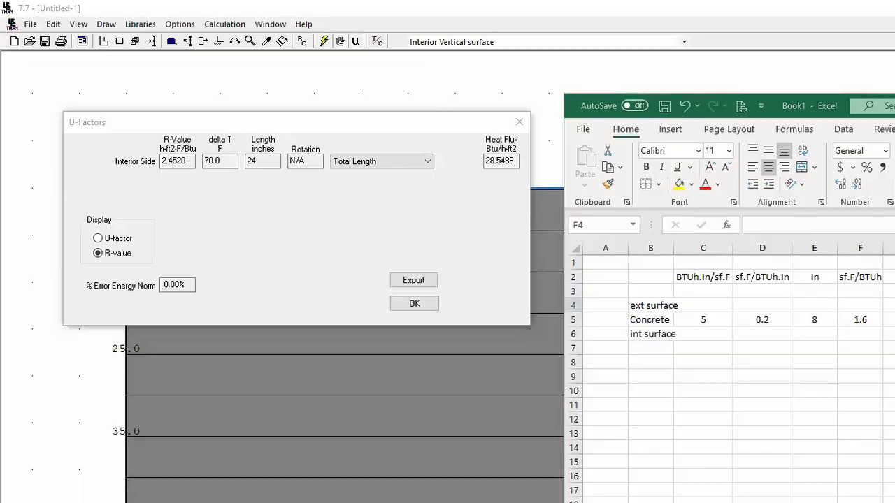
{"action": "key", "text": "alt+Tab"}
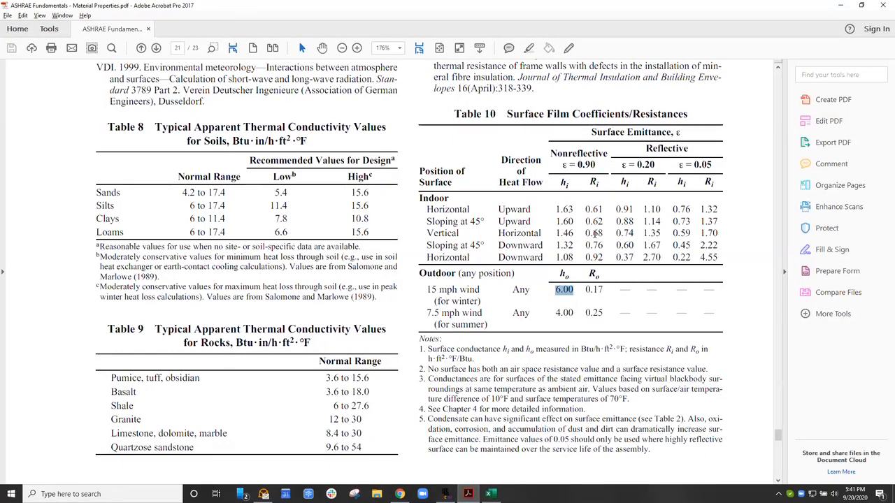
{"action": "left_click_drag", "start_coordinate": [595, 233], "coordinate": [602, 234]}
{"action": "left_click_drag", "start_coordinate": [596, 313], "coordinate": [602, 314]}
{"action": "key", "text": "alt+Tab"}
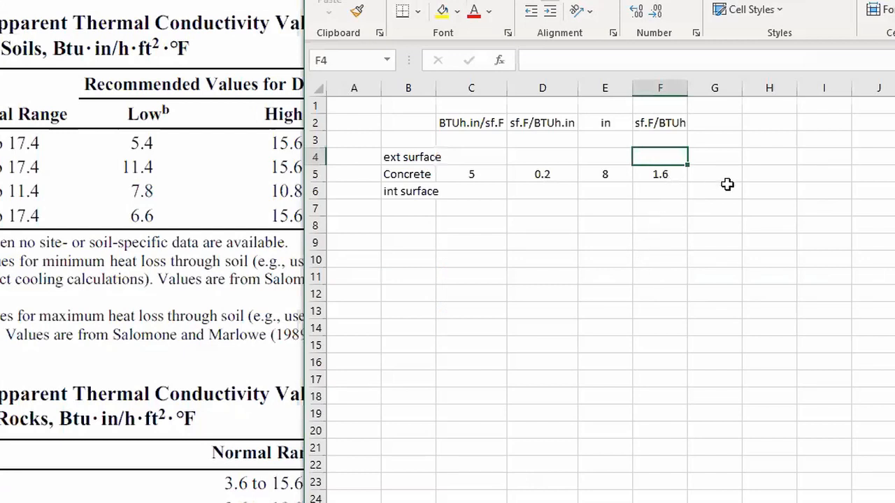
Enter the exterior surface resistance 0.17 in cell F4 and the interior surface resistance 0.68 in F6.
{"action": "type", "text": "0.17"}
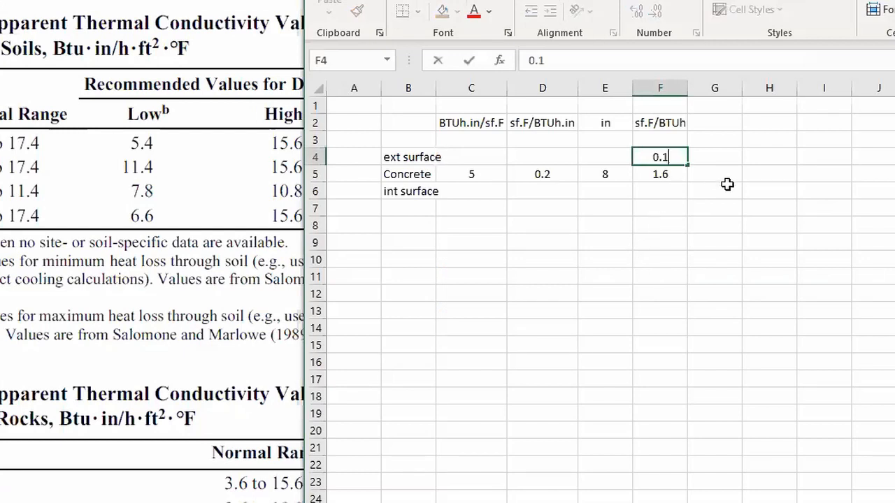
{"action": "key", "text": "Return"}
{"action": "key", "text": "Return"}
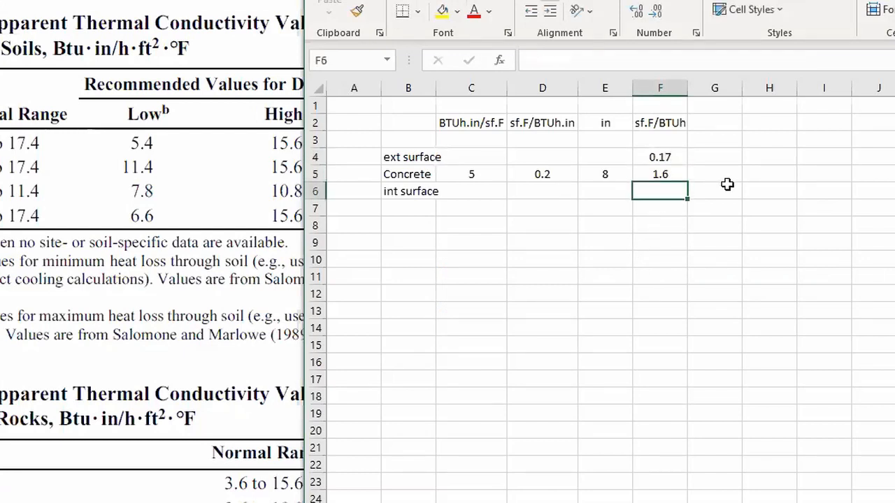
{"action": "type", "text": "0.68"}
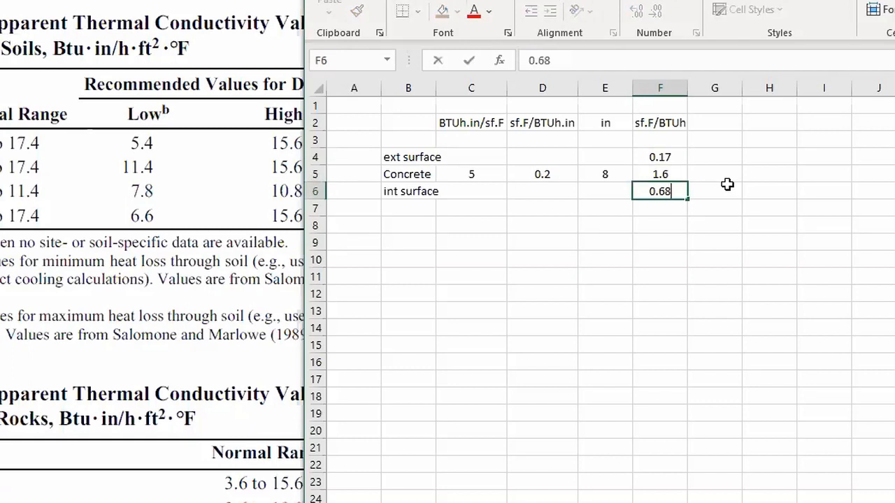
{"action": "key", "text": "Return"}
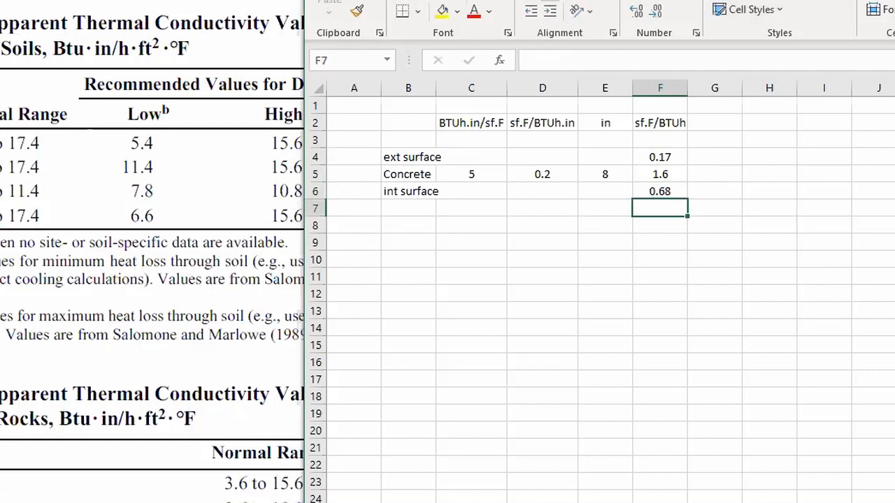
Sum the three resistances in cell F7 and label the total R-Value in G7.
{"action": "key", "text": "alt+equal"}
{"action": "key", "text": "Return"}
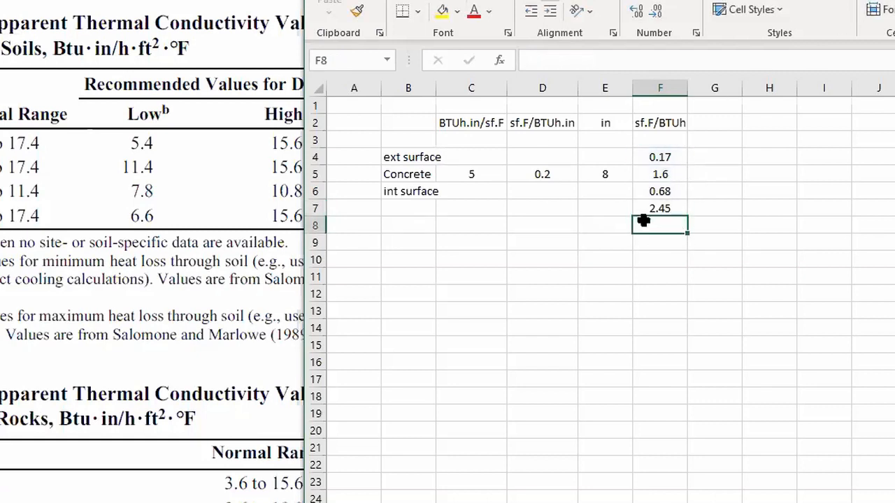
{"action": "left_click", "coordinate": [715, 211]}
{"action": "type", "text": "R-"}
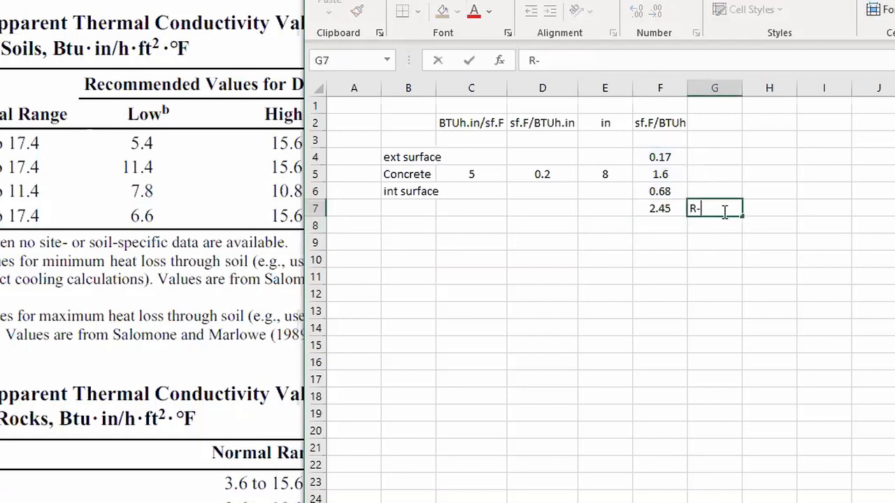
{"action": "type", "text": "Value"}
{"action": "key", "text": "Return"}
Calculate the U-factor in cell F8 as the reciprocal of the total R-value with =1/F7.
{"action": "key", "text": "Down"}
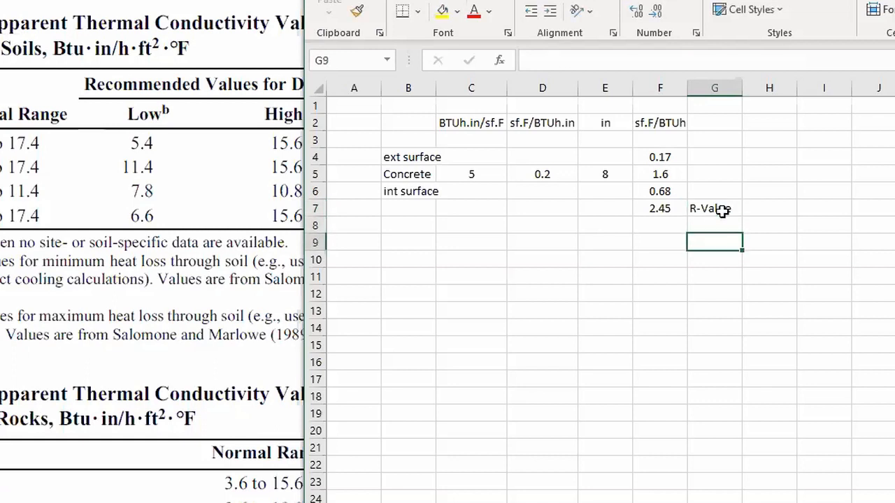
{"action": "key", "text": "Up"}
{"action": "key", "text": "Left"}
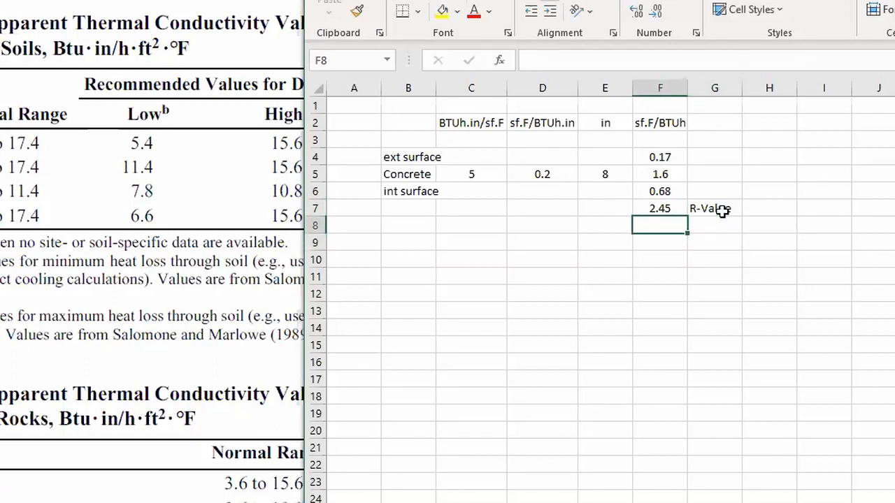
{"action": "type", "text": "="}
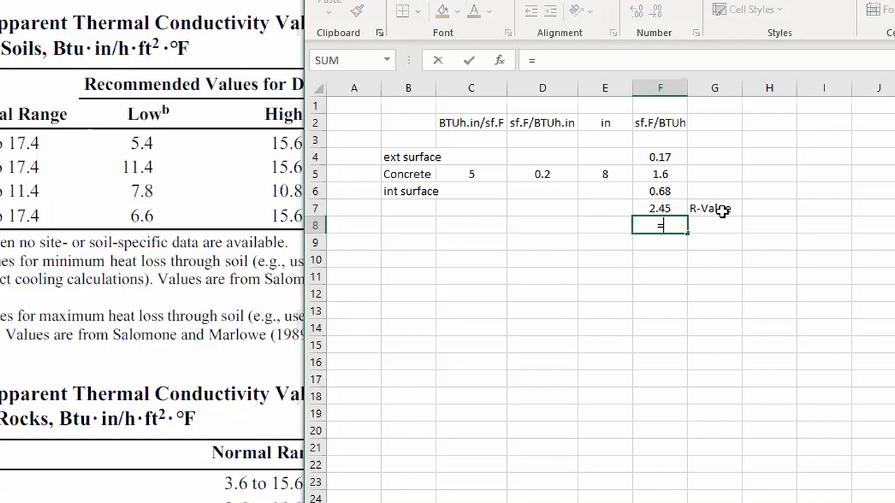
{"action": "type", "text": "1/F7"}
{"action": "key", "text": "Return"}
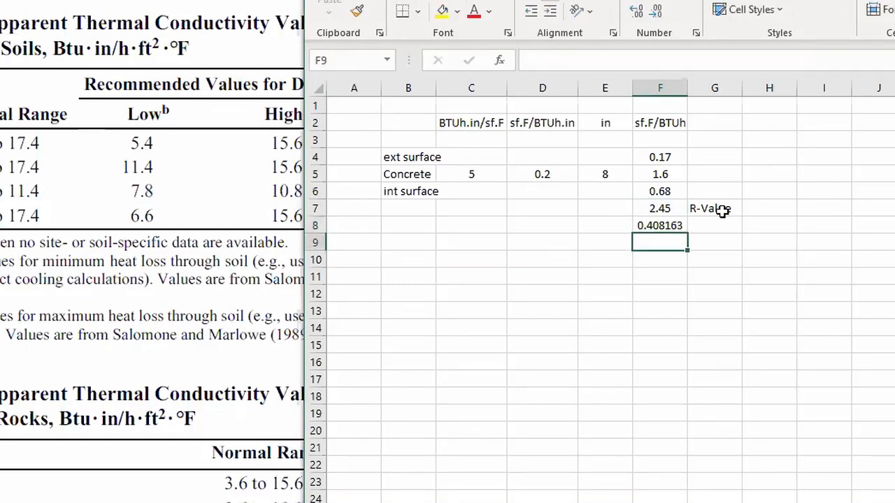
{"action": "key", "text": "Up"}
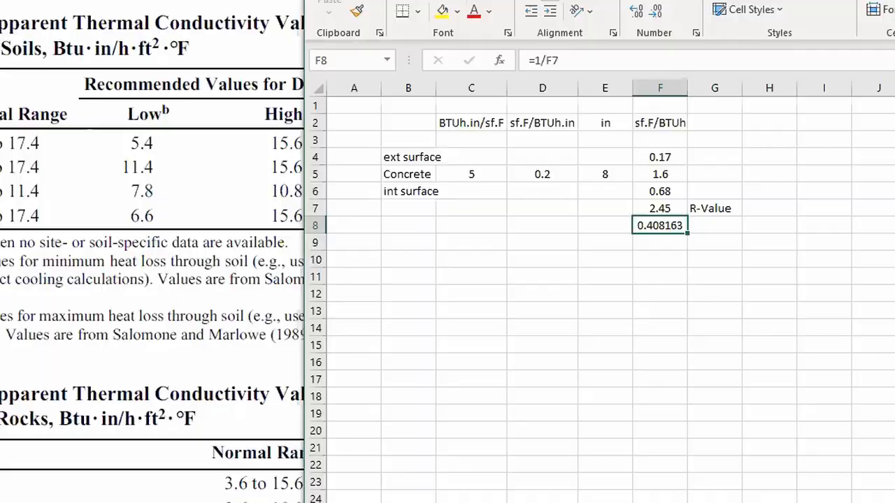
Switch to THERM, display the simulated result as U-factor to compare with the hand calculation, and close the U-Factors results.
{"action": "key", "text": "alt+Tab"}
{"action": "left_click", "coordinate": [117, 284]}
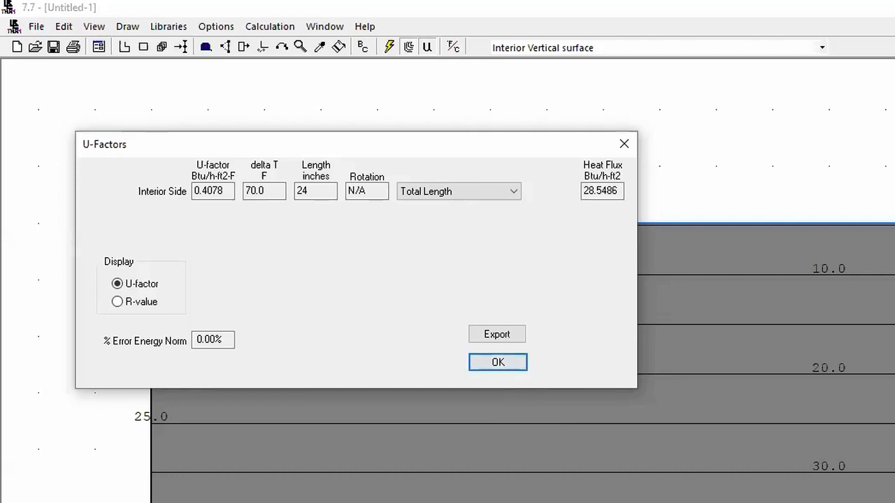
{"action": "left_click", "coordinate": [498, 363]}
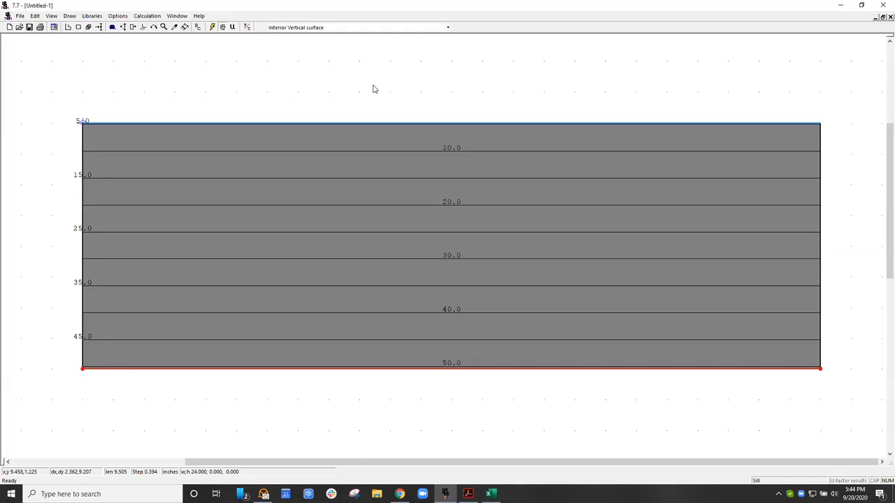
From the concrete section's upper edge, open the boundary condition library and create a new boundary condition named ~My Exterior.
{"action": "double_click", "coordinate": [426, 125]}
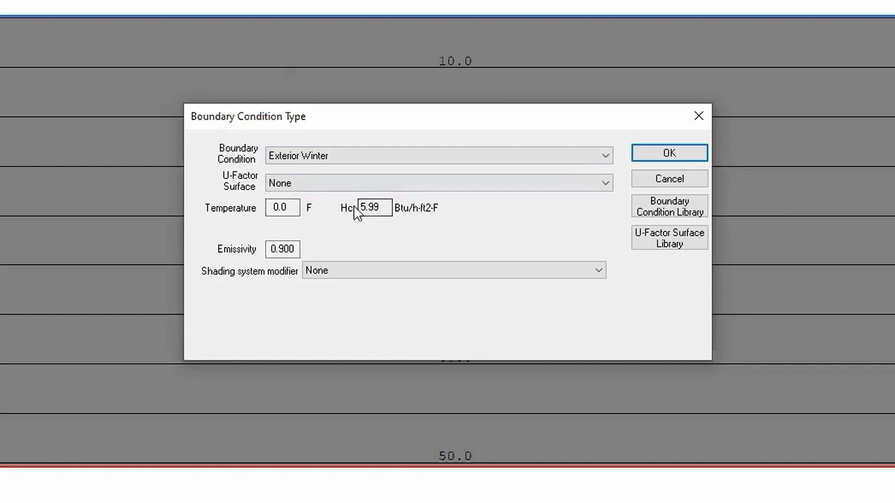
{"action": "left_click", "coordinate": [689, 212]}
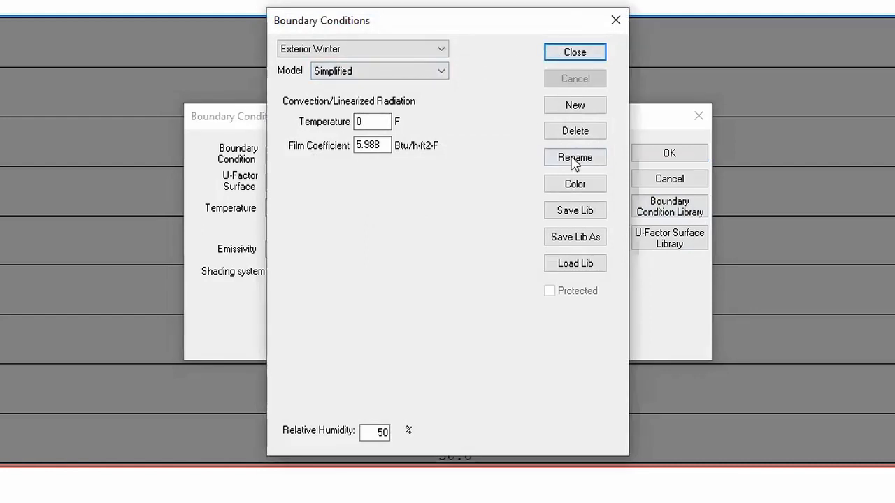
{"action": "left_click", "coordinate": [575, 109]}
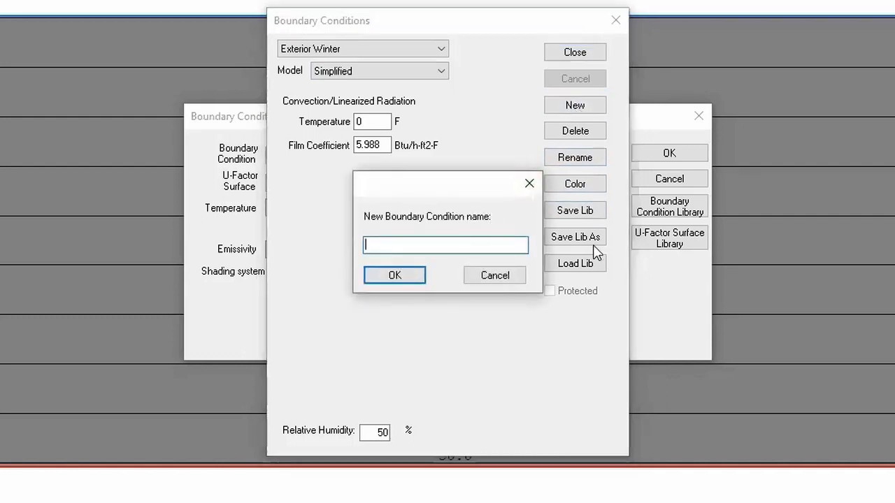
{"action": "type", "text": "~My E"}
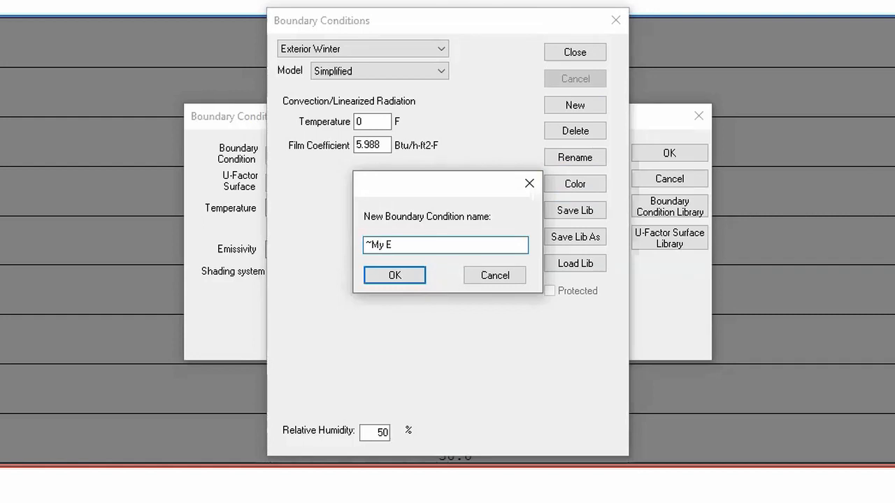
{"action": "type", "text": "xterior Temp"}
{"action": "key", "text": "BackSpace"}
{"action": "key", "text": "BackSpace"}
{"action": "key", "text": "BackSpace"}
{"action": "key", "text": "BackSpace"}
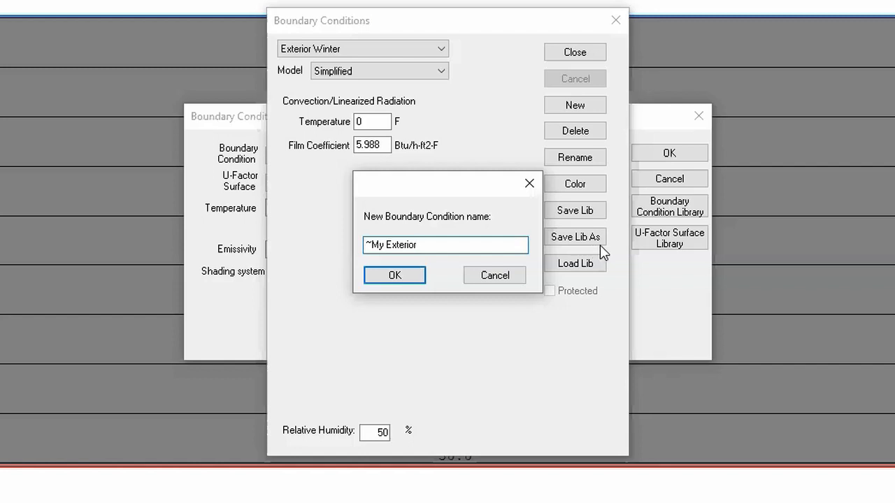
{"action": "left_click", "coordinate": [394, 276]}
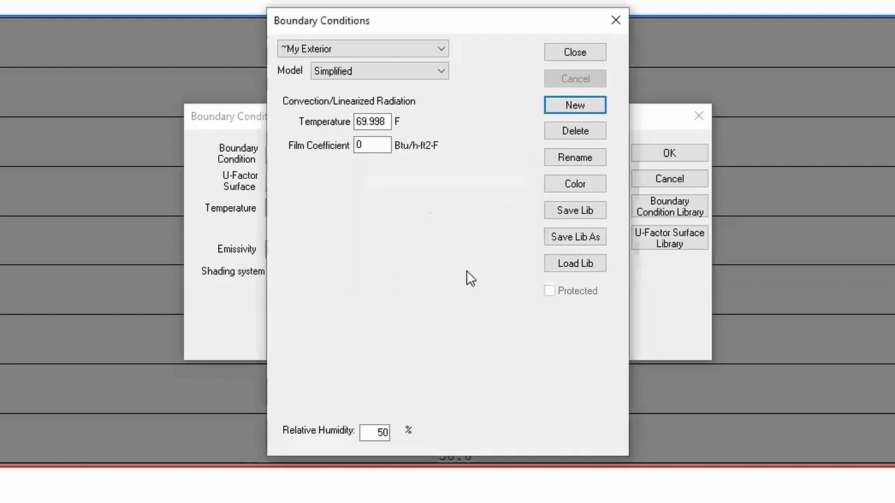
Keep the Simplified model for ~My Exterior and set its temperature to 10 F and film coefficient to 6 Btu/h-ft2-F.
{"action": "left_click", "coordinate": [362, 70]}
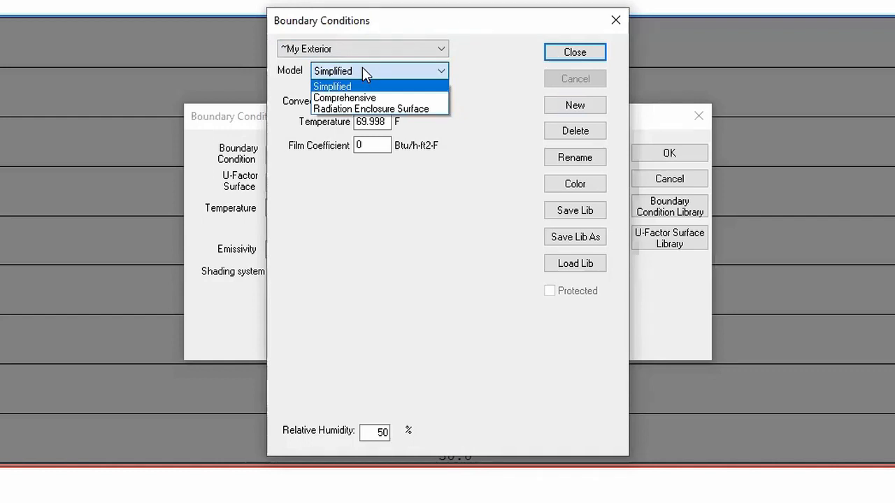
{"action": "left_click", "coordinate": [362, 70]}
{"action": "double_click", "coordinate": [369, 122]}
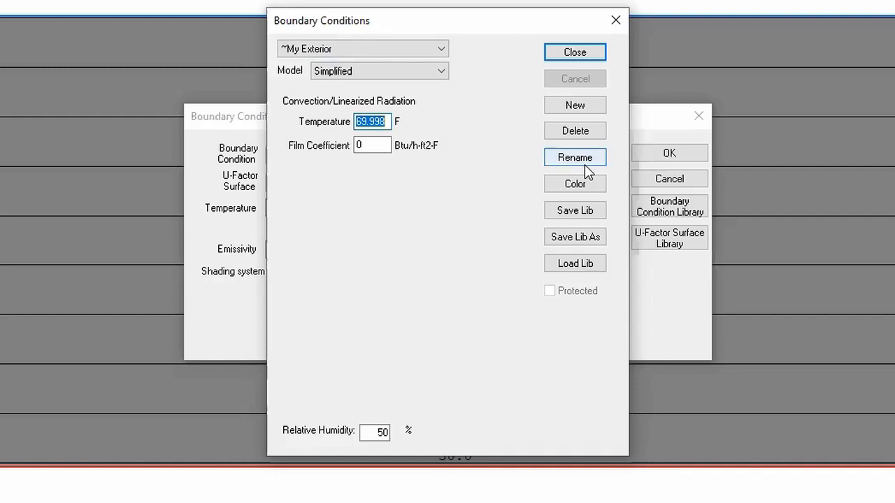
{"action": "type", "text": "10"}
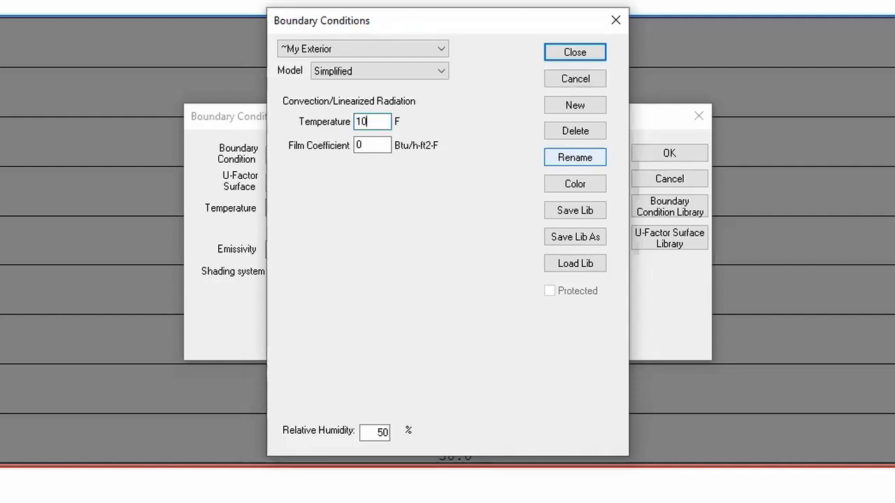
{"action": "key", "text": "Tab"}
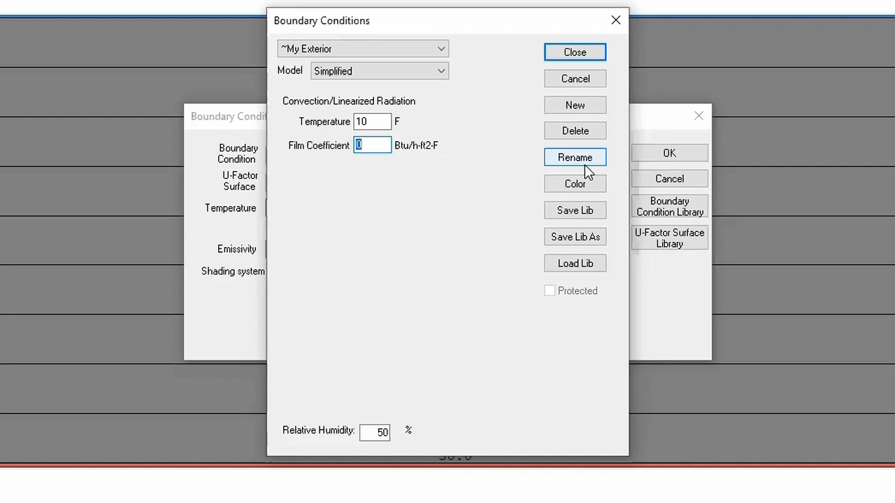
{"action": "type", "text": "6"}
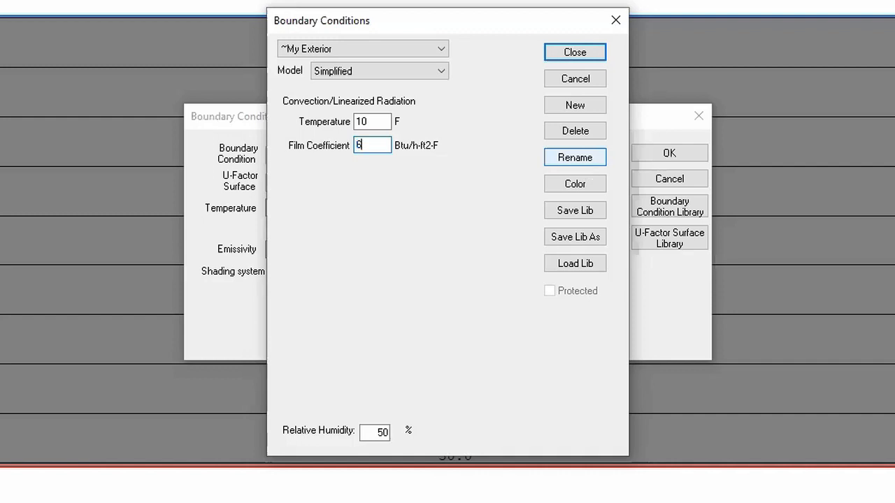
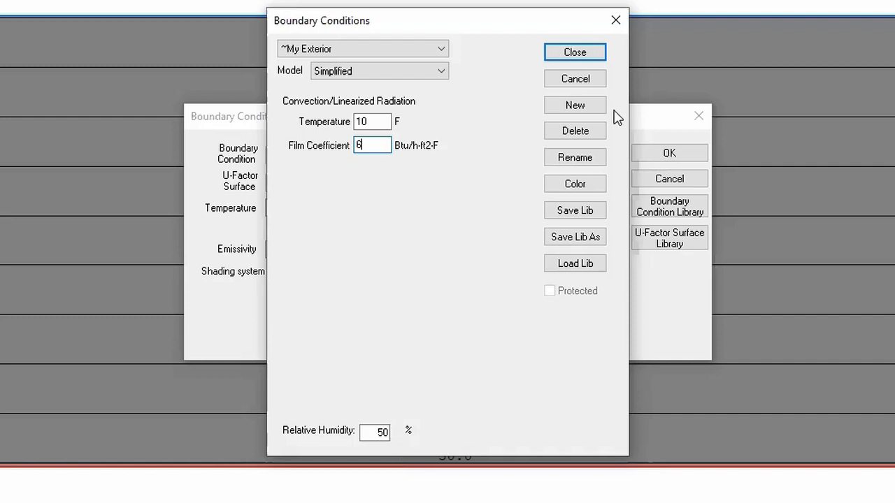
{"action": "left_click", "coordinate": [384, 121]}
{"action": "left_click", "coordinate": [373, 145]}
Give the ~My Exterior boundary condition a medium blue color and close the boundary condition library.
{"action": "left_click", "coordinate": [566, 186]}
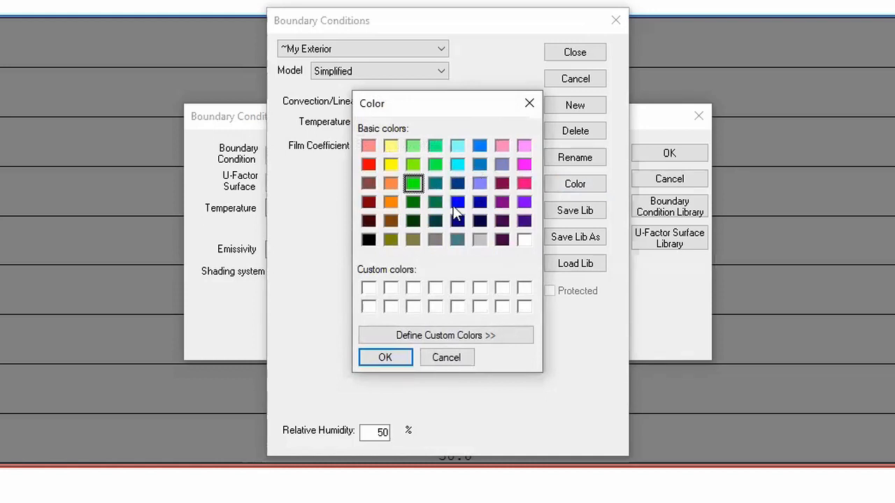
{"action": "left_click", "coordinate": [482, 166]}
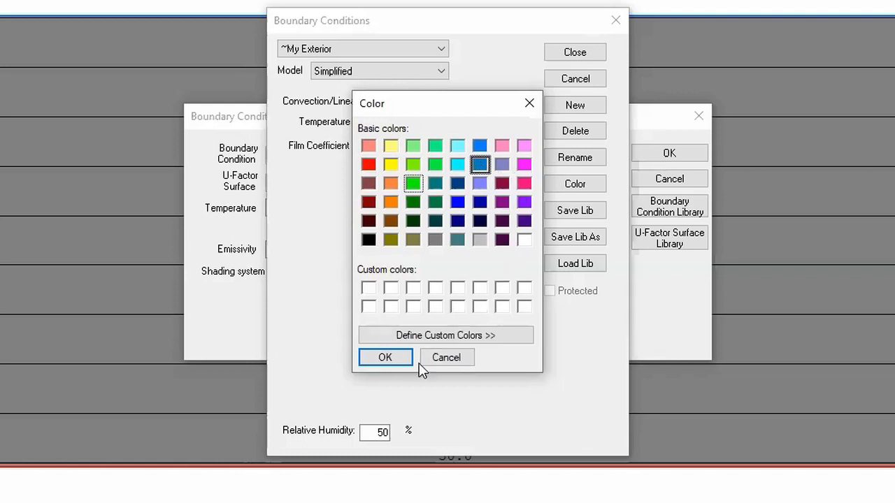
{"action": "left_click", "coordinate": [393, 360]}
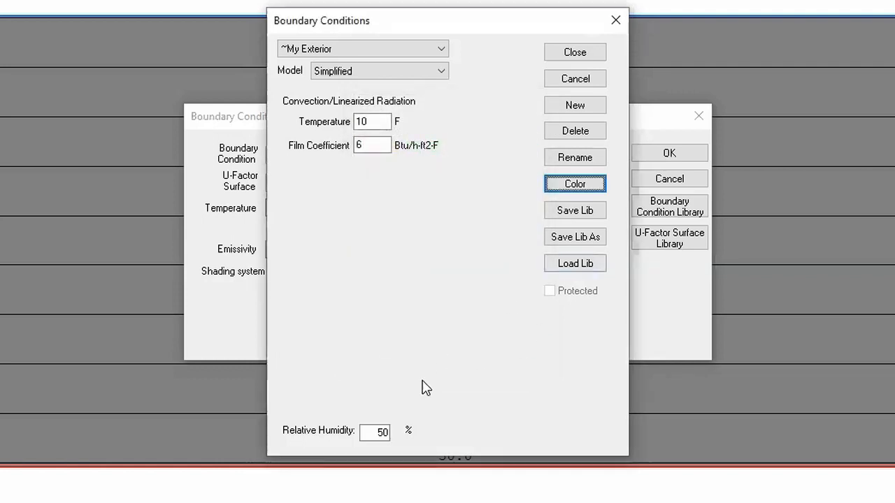
{"action": "left_click", "coordinate": [583, 56]}
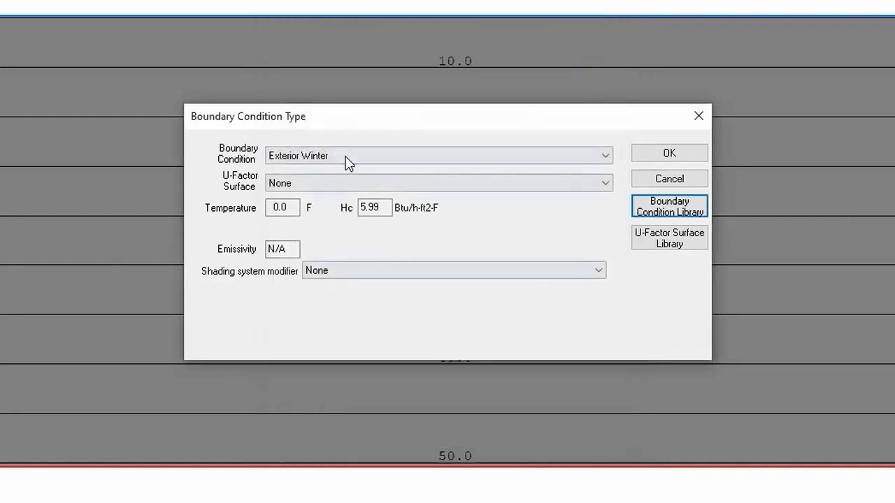
Assign ~My Exterior to the concrete section's upper edge and rerun the simulation.
{"action": "left_click", "coordinate": [344, 162]}
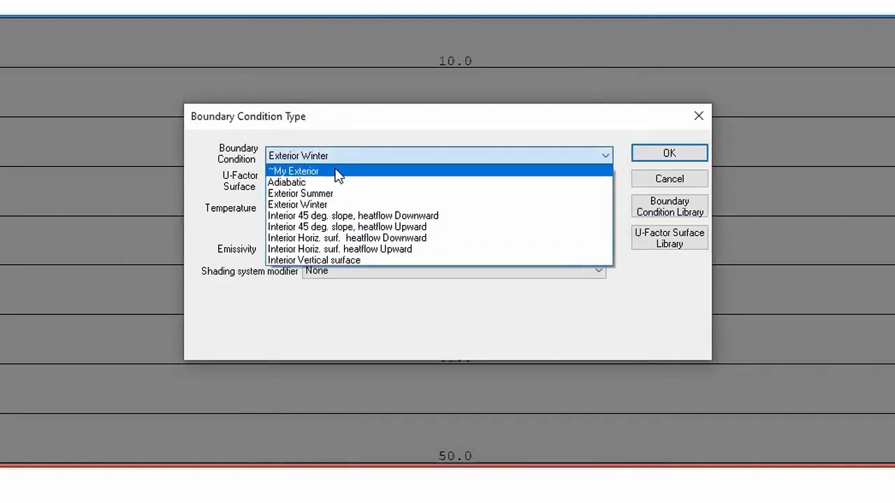
{"action": "left_click", "coordinate": [336, 171]}
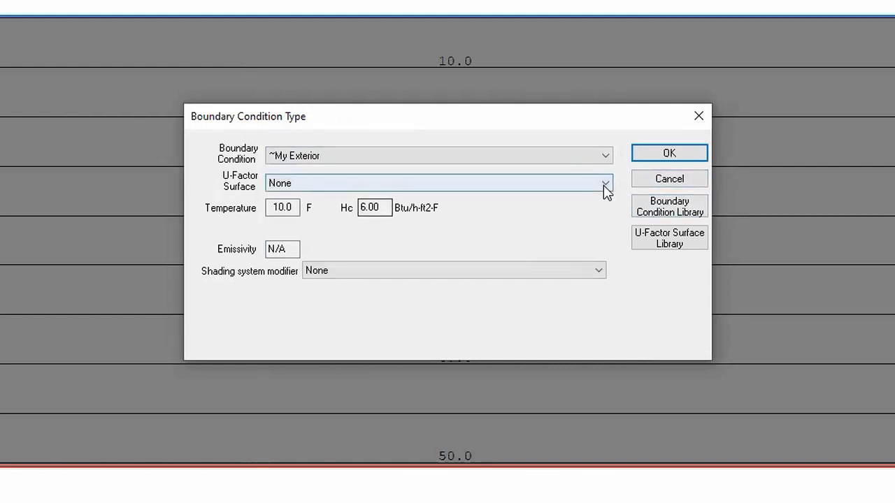
{"action": "left_click", "coordinate": [667, 154]}
{"action": "left_click", "coordinate": [547, 314]}
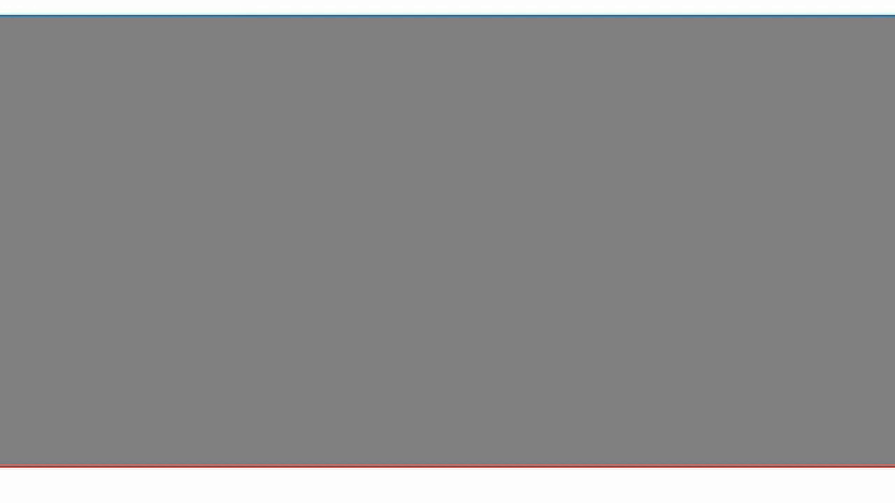
{"action": "left_click", "coordinate": [212, 28]}
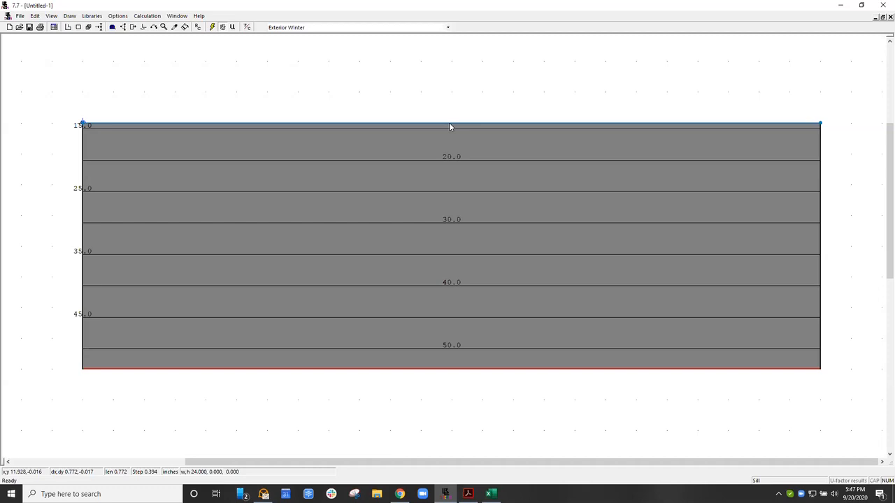
Make ~My Exterior the current boundary condition and turn on the Temperature at Cursor display.
{"action": "left_click", "coordinate": [412, 27]}
{"action": "left_click", "coordinate": [301, 89]}
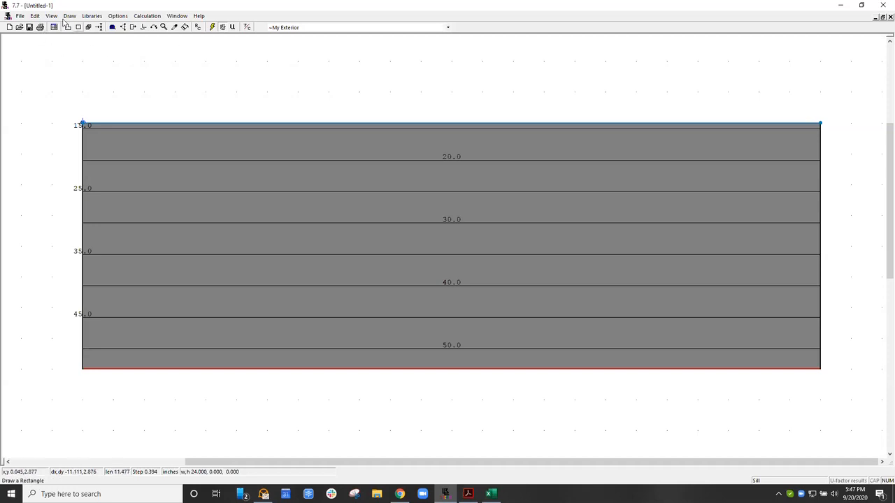
{"action": "left_click", "coordinate": [37, 17]}
{"action": "mouse_move", "coordinate": [51, 17]}
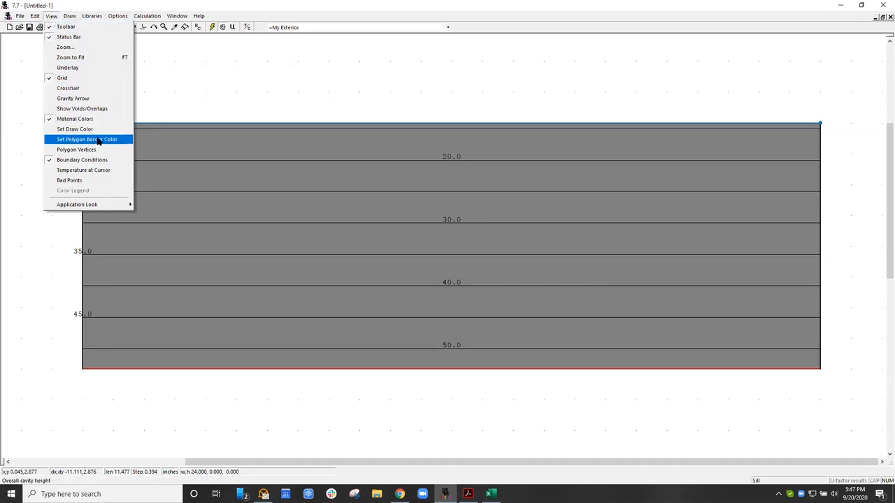
{"action": "left_click", "coordinate": [52, 16]}
{"action": "left_click", "coordinate": [51, 16]}
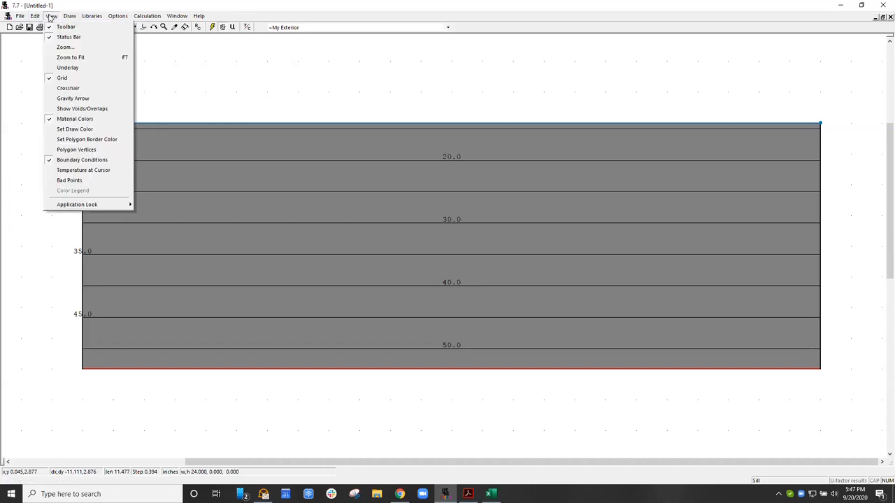
{"action": "left_click", "coordinate": [92, 171]}
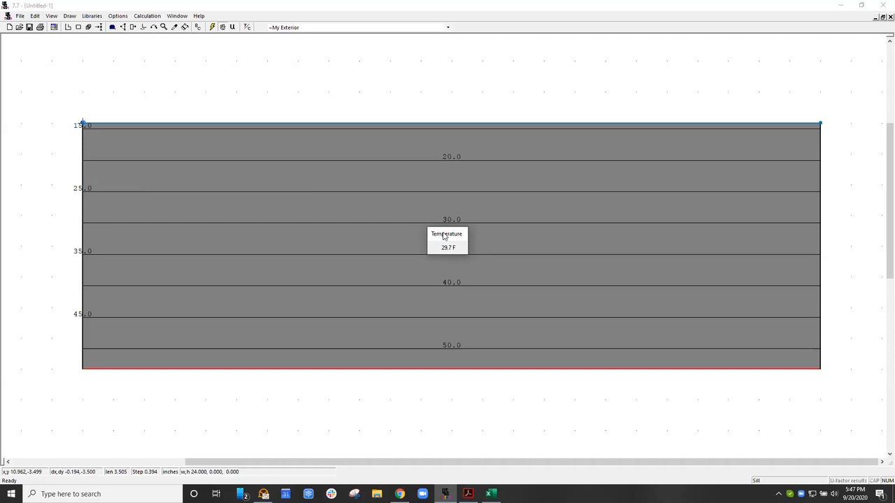